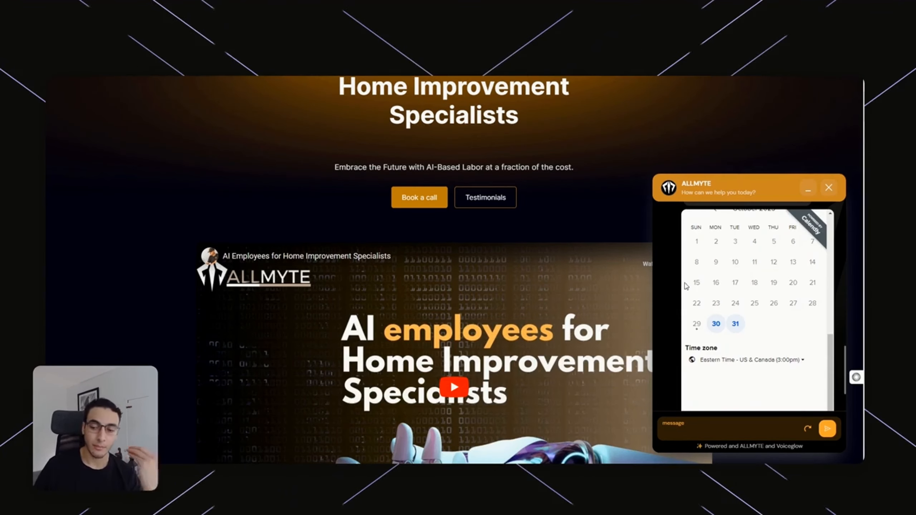
Review the ALLMYTE chatbot conversation on the website, including the confirmation messages and the embedded Calendly booking calendar.
scroll(669, 331, up, 2)
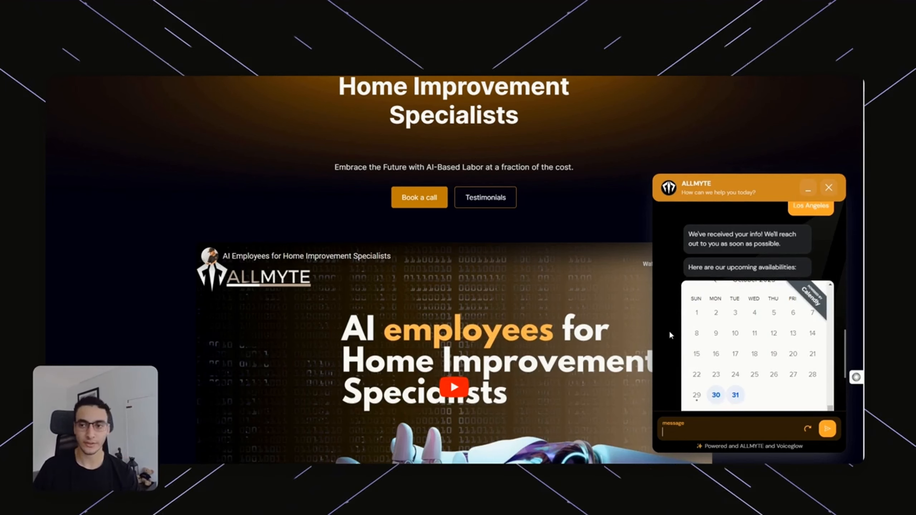
scroll(669, 331, down, 2)
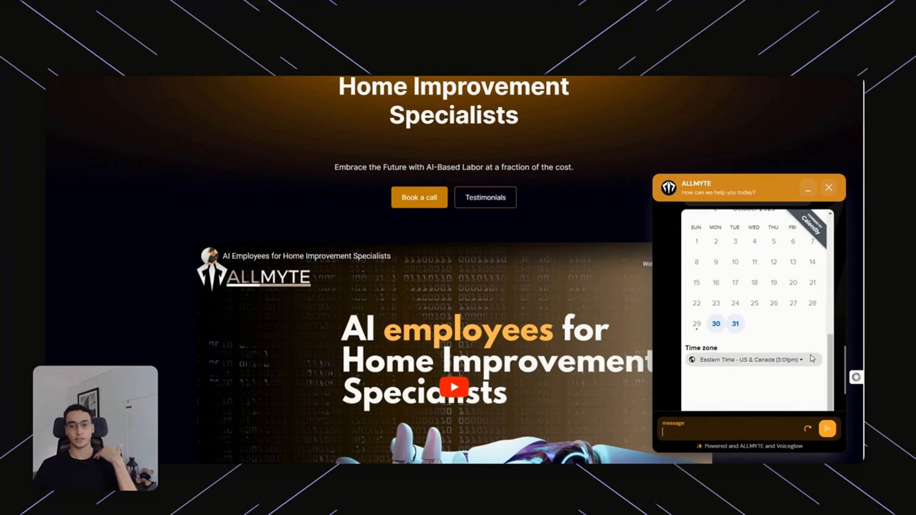
scroll(771, 321, up, 2)
scroll(770, 321, down, 2)
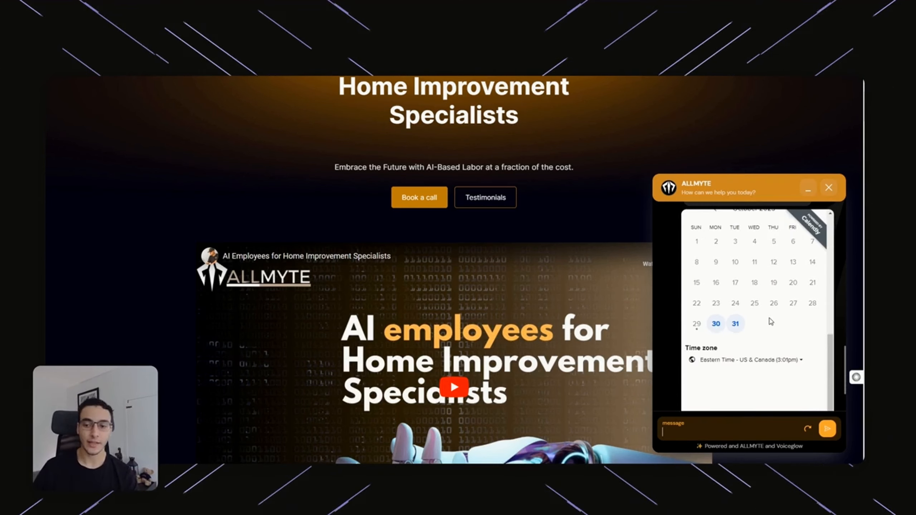
scroll(771, 320, up, 5)
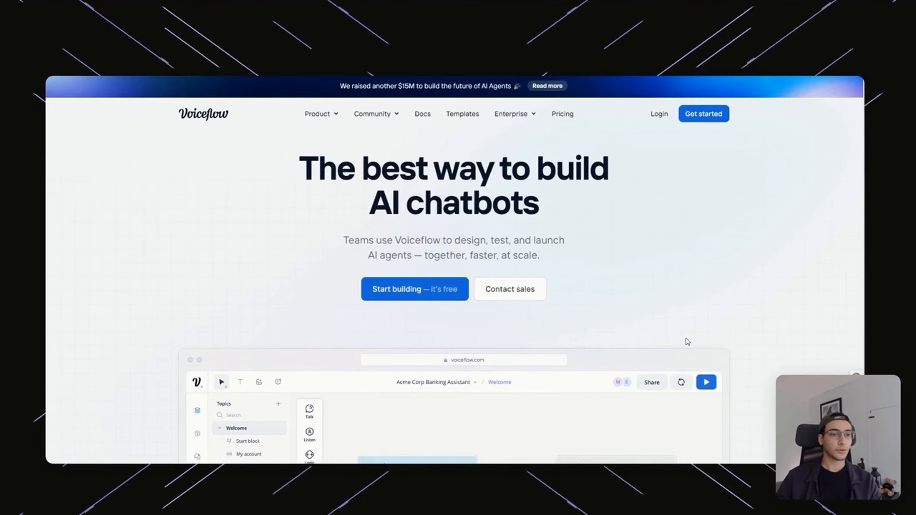
Look through the Voiceflow landing page, including its animated preview of the chatbot builder.
scroll(688, 342, down, 2)
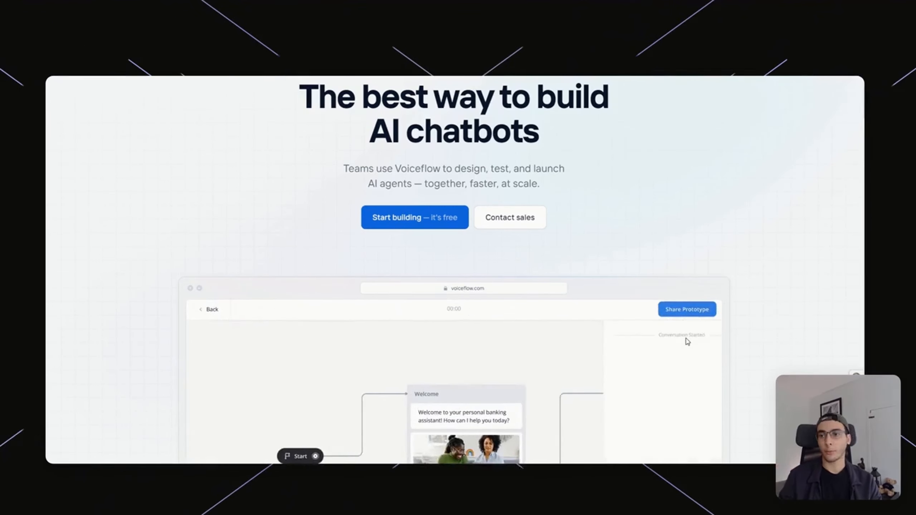
scroll(685, 342, down, 4)
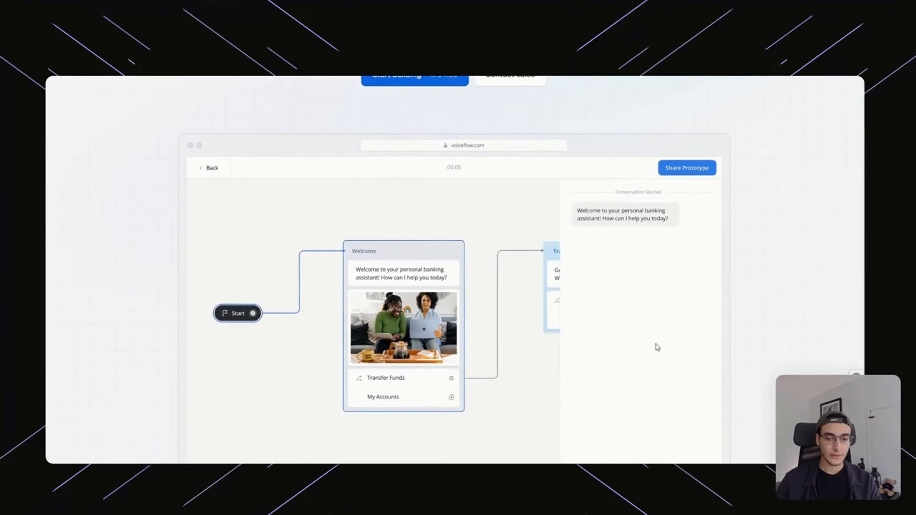
scroll(656, 347, down, 2)
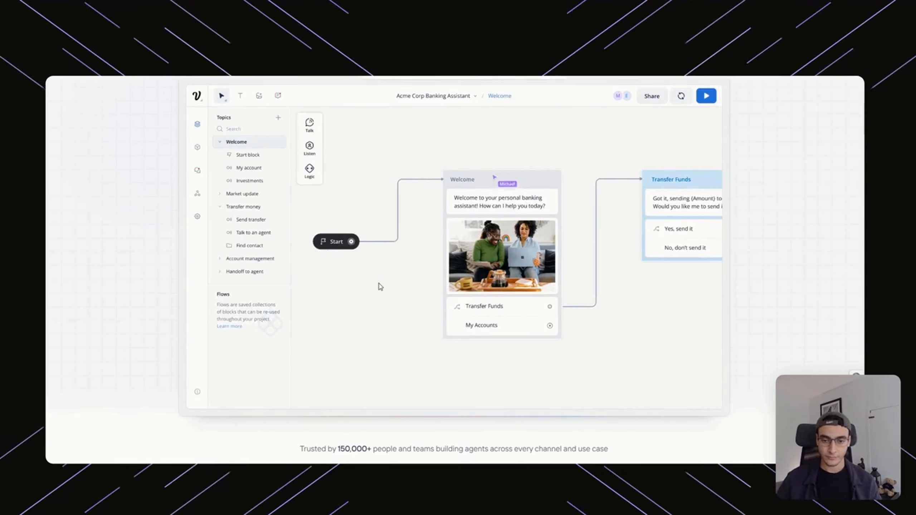
scroll(379, 281, up, 5)
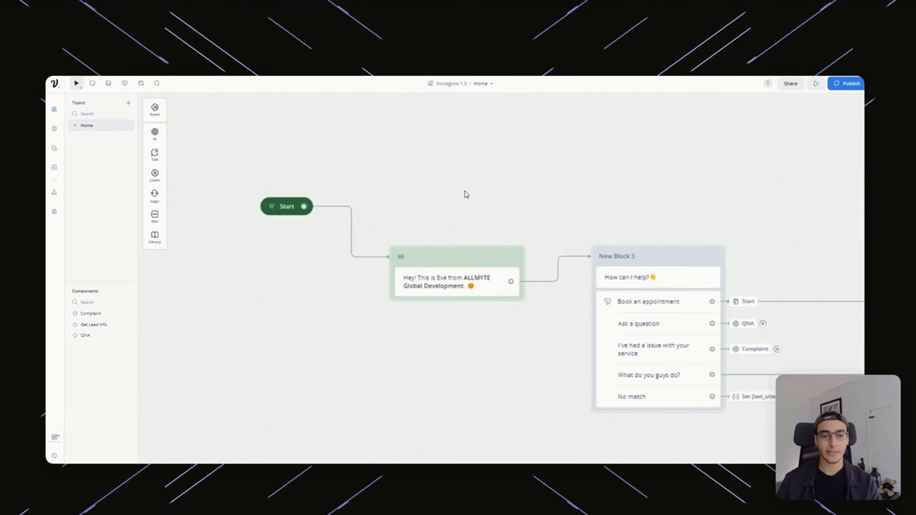
Survey the whole Home flow of the Voiceglow 1.0 project, from the Start block to the Calendly and video embeds.
scroll(399, 154, down, 1)
scroll(362, 162, down, 4)
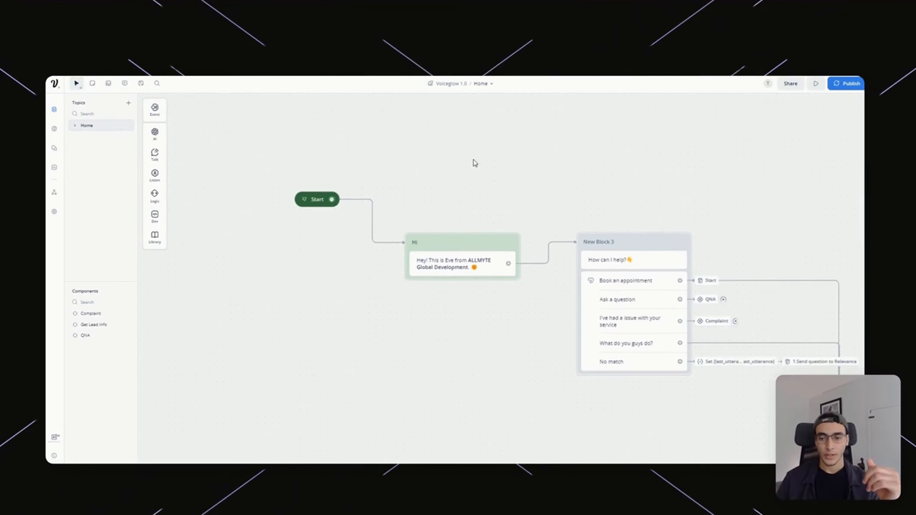
drag(664, 426, 327, 321)
scroll(677, 304, down, 3)
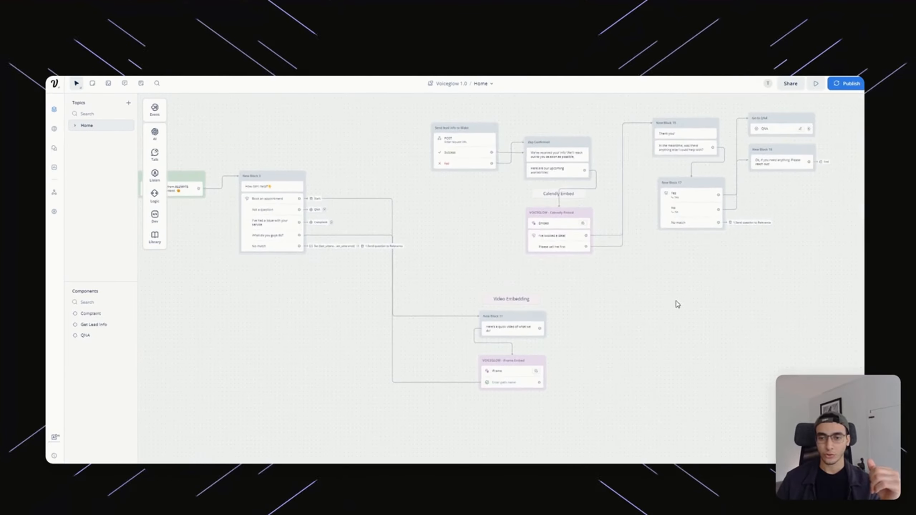
drag(705, 321, 787, 352)
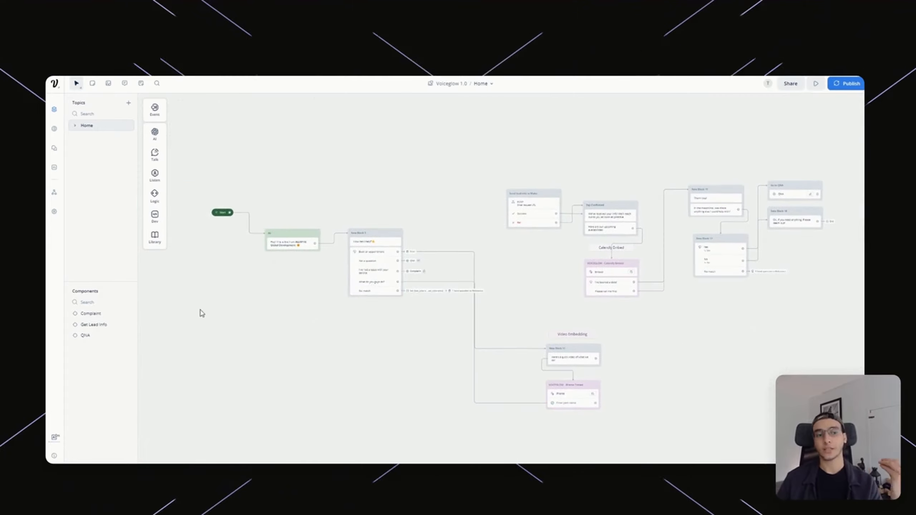
View the flows of the Complaint, Get Lead Info and QNA components one after another.
click(105, 313)
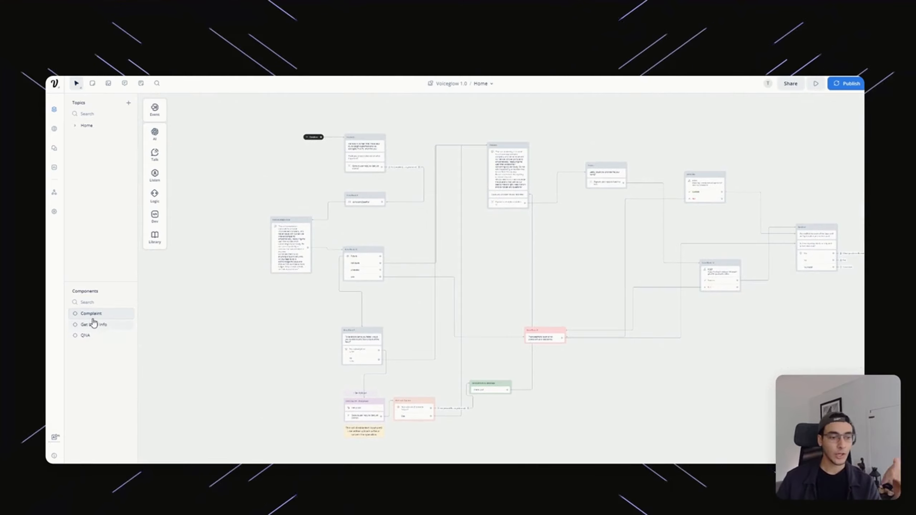
click(94, 325)
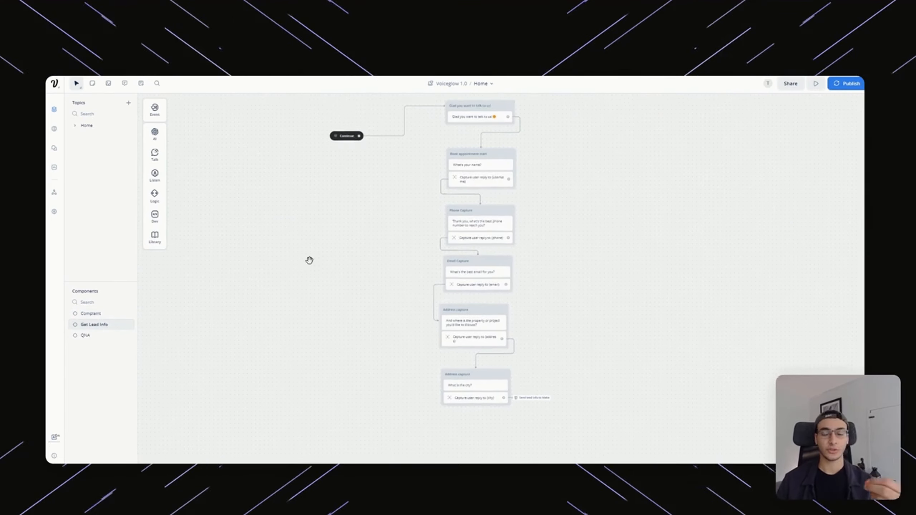
click(98, 338)
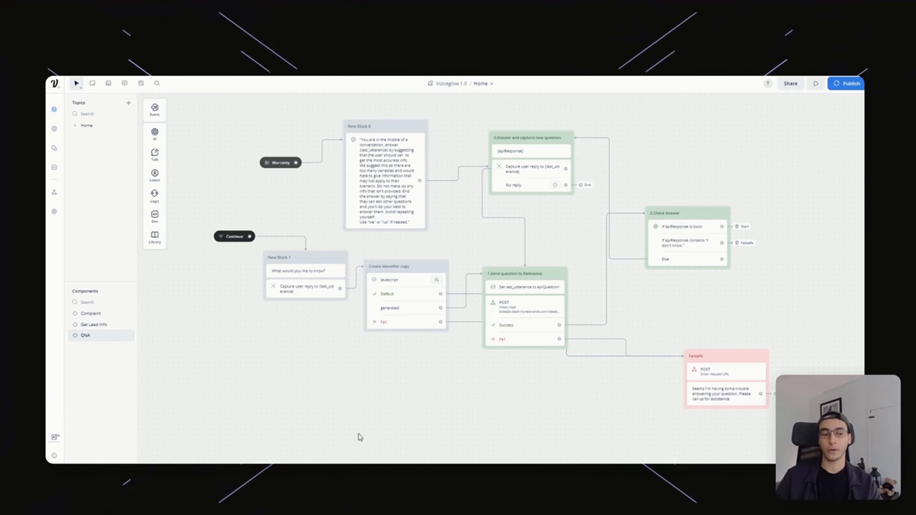
Return to the Home topic and examine the Start and Hi greeting blocks and the available Talk and Listen step types.
click(85, 125)
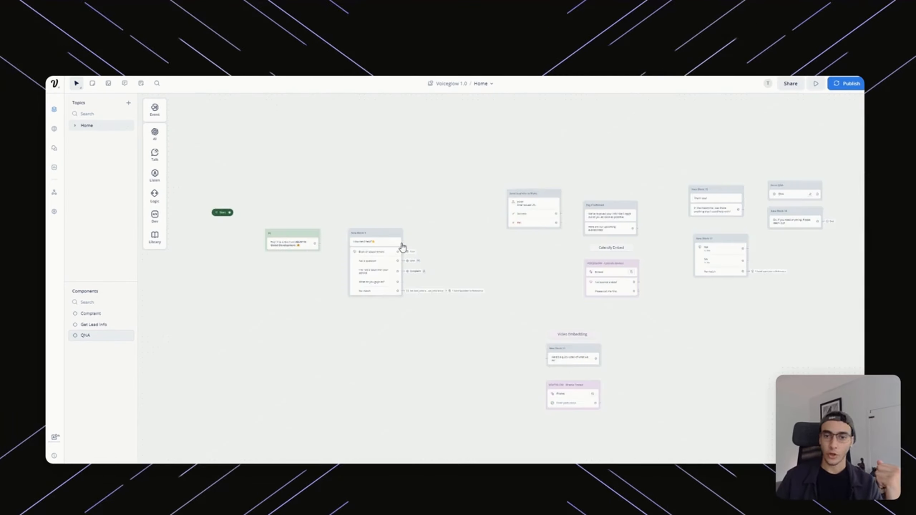
scroll(402, 247, up, 2)
scroll(270, 321, up, 1)
drag(235, 339, 378, 324)
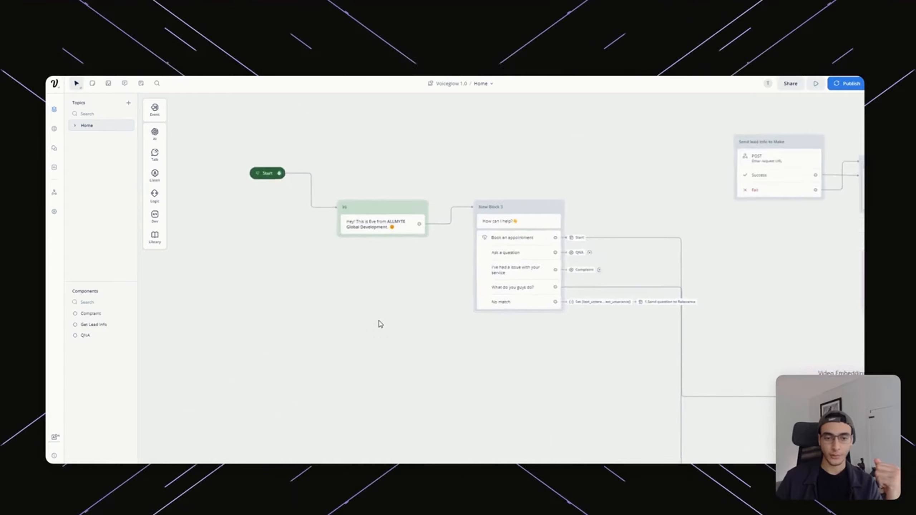
scroll(378, 323, up, 2)
drag(362, 285, 385, 361)
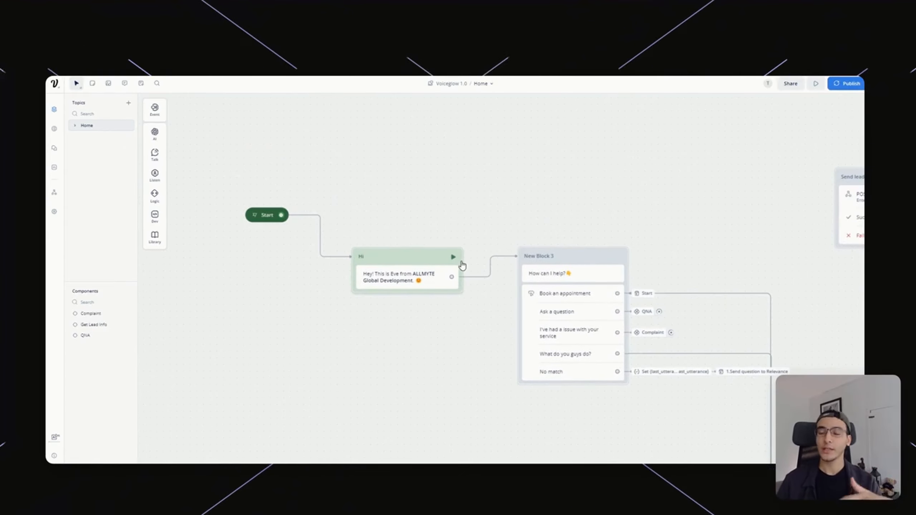
mouse_move(164, 160)
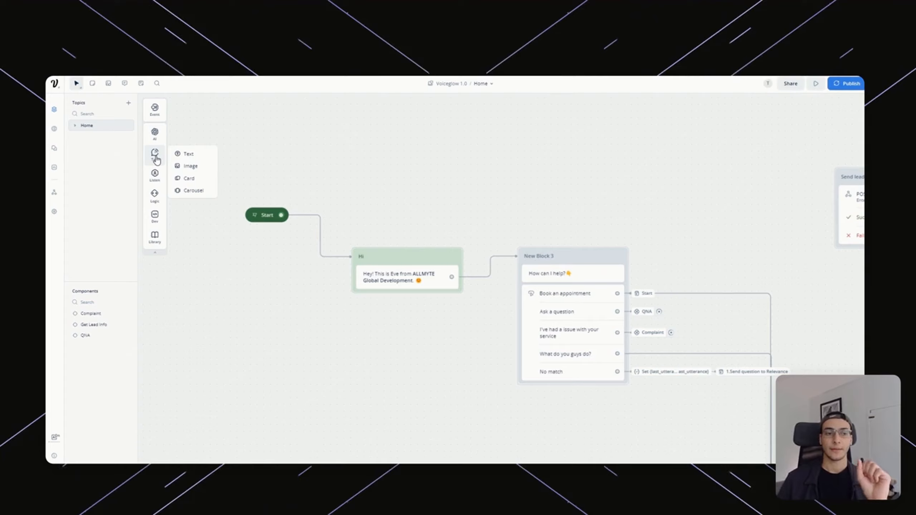
mouse_move(160, 180)
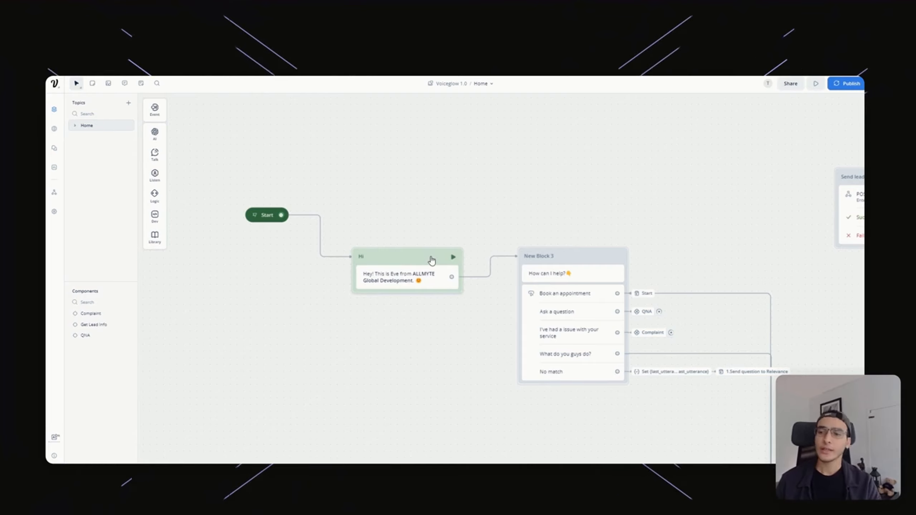
Examine the "How can I help?" block's options and the branches they lead to in the Home flow.
drag(519, 348, 543, 361)
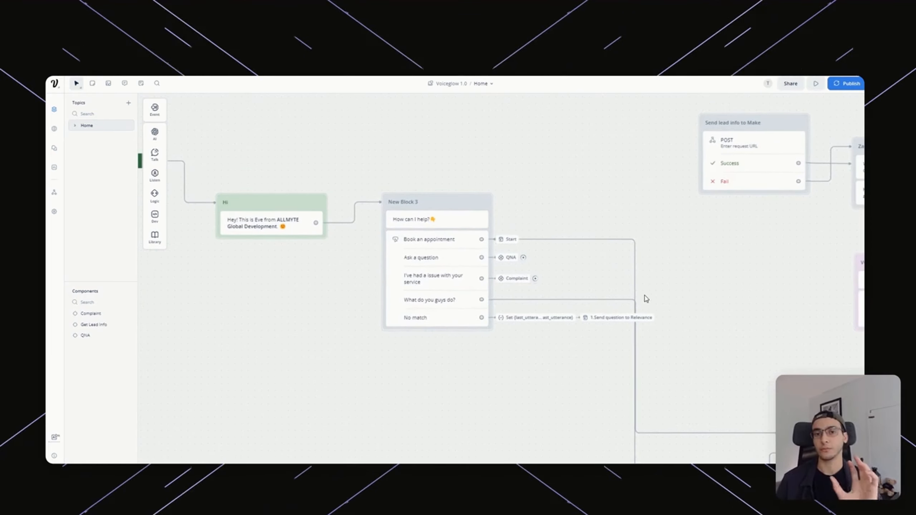
scroll(697, 312, down, 2)
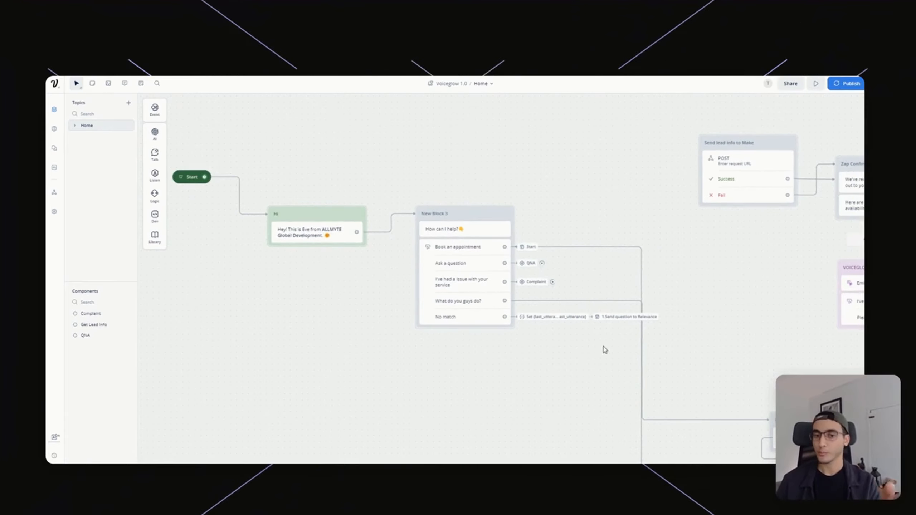
scroll(552, 229, up, 4)
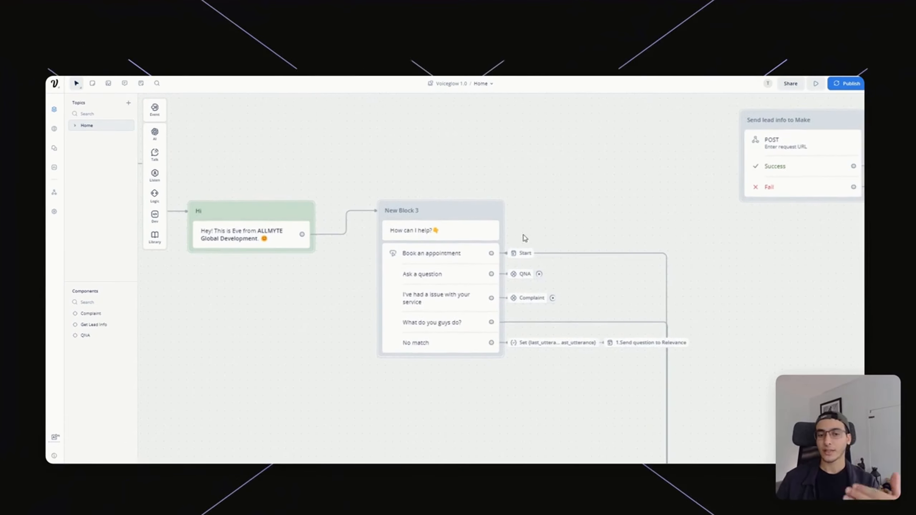
scroll(568, 223, down, 1)
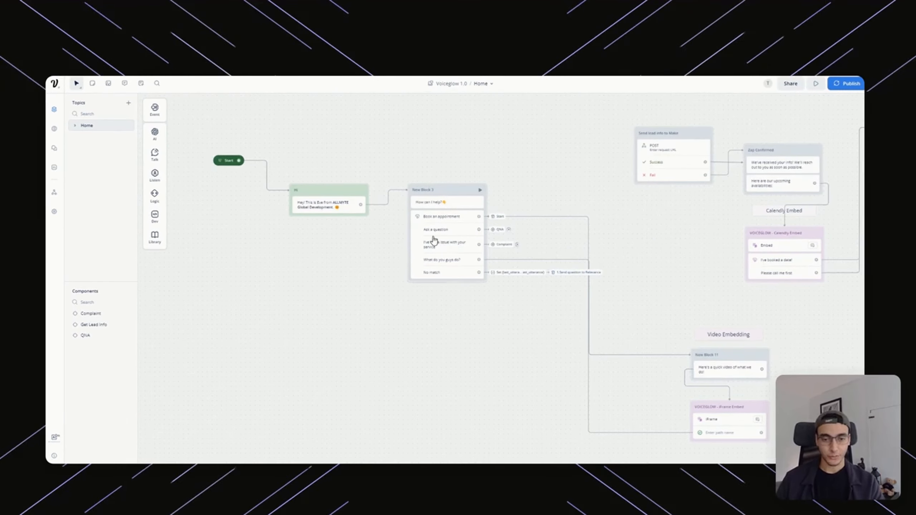
scroll(477, 239, up, 3)
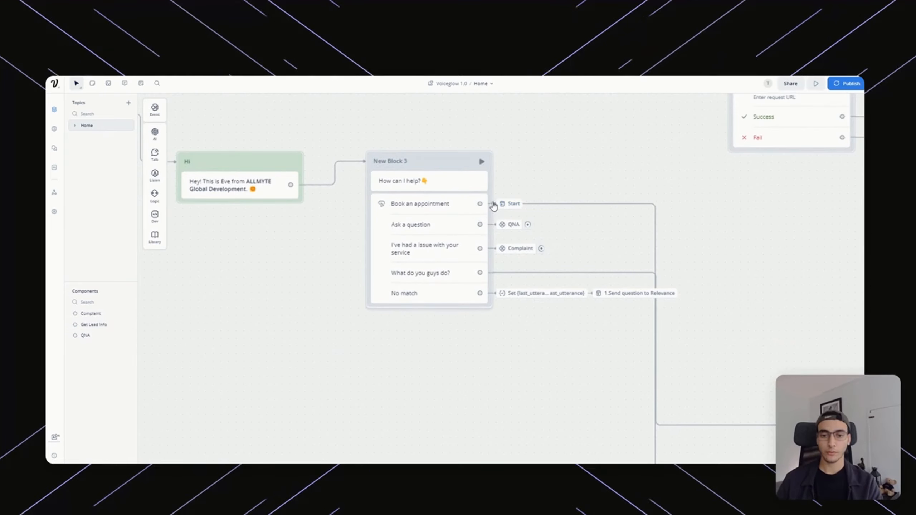
View the complete Get Lead Info capture flow, and return to the Home topic.
click(127, 326)
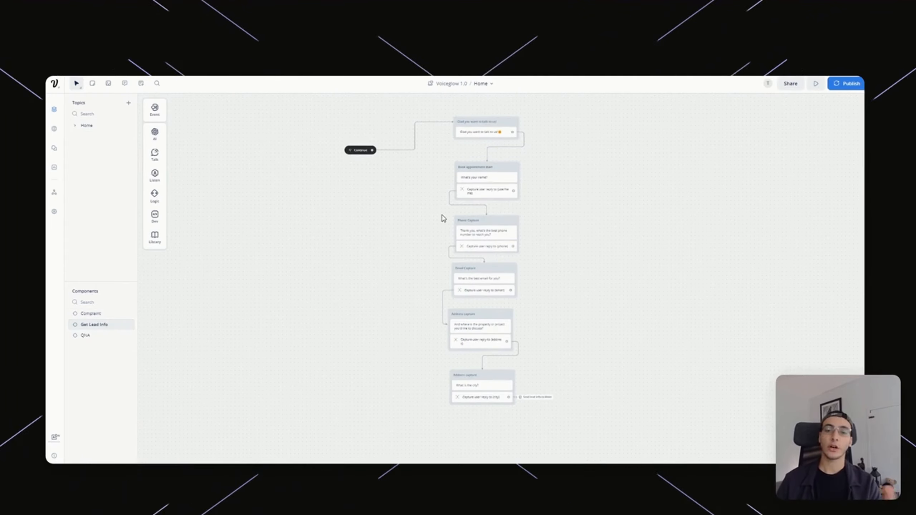
scroll(393, 195, down, 2)
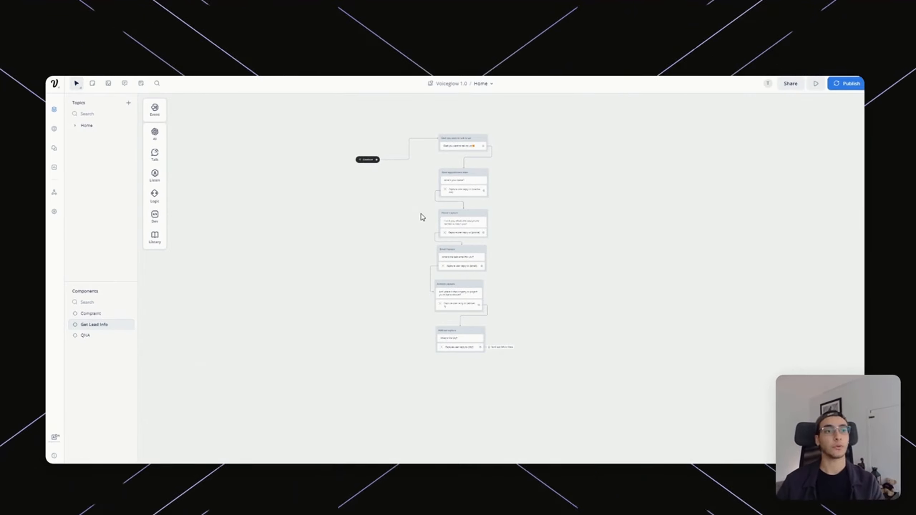
click(103, 132)
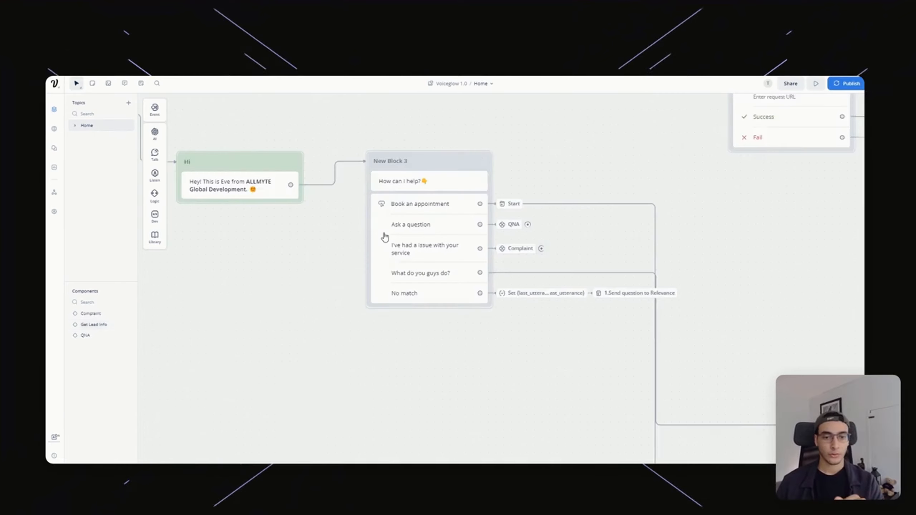
Open the buttons step in New Block 3 and inspect the Book an appointment action's target block within Get Lead Info.
click(454, 180)
click(469, 207)
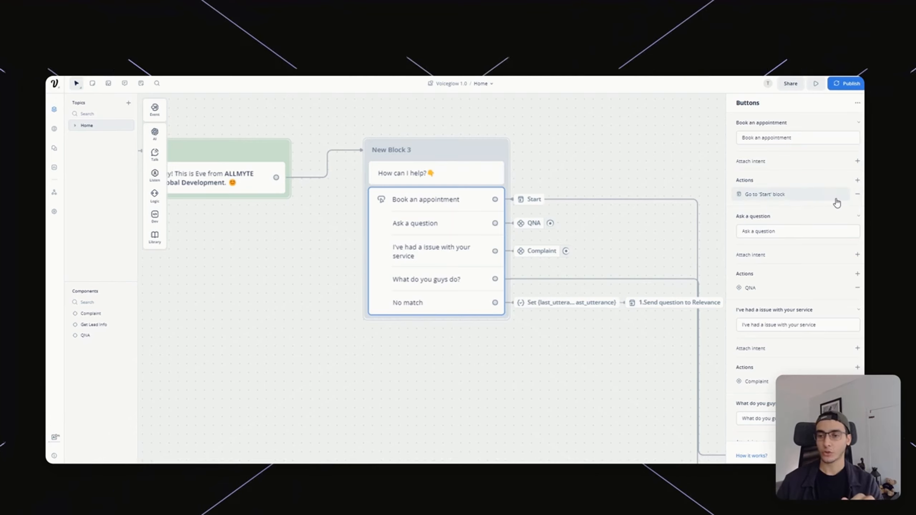
click(591, 171)
scroll(538, 244, down, 2)
scroll(537, 244, down, 1)
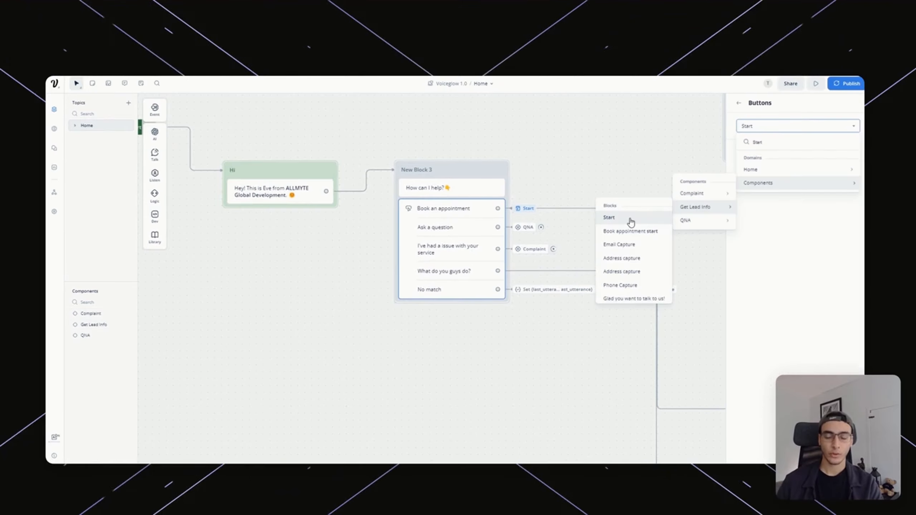
click(588, 155)
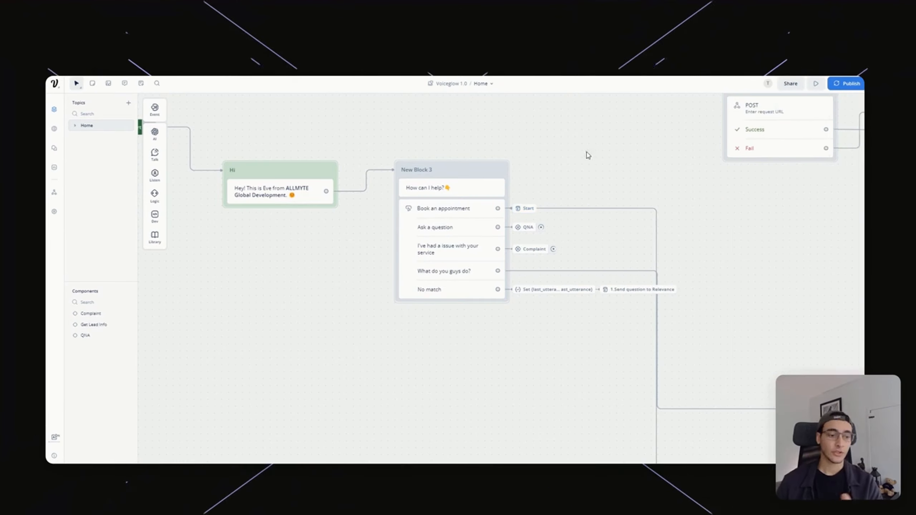
Inspect the Get Lead Info component's Continue start point, check back in Home, and examine the component's opening message and capture blocks.
click(105, 325)
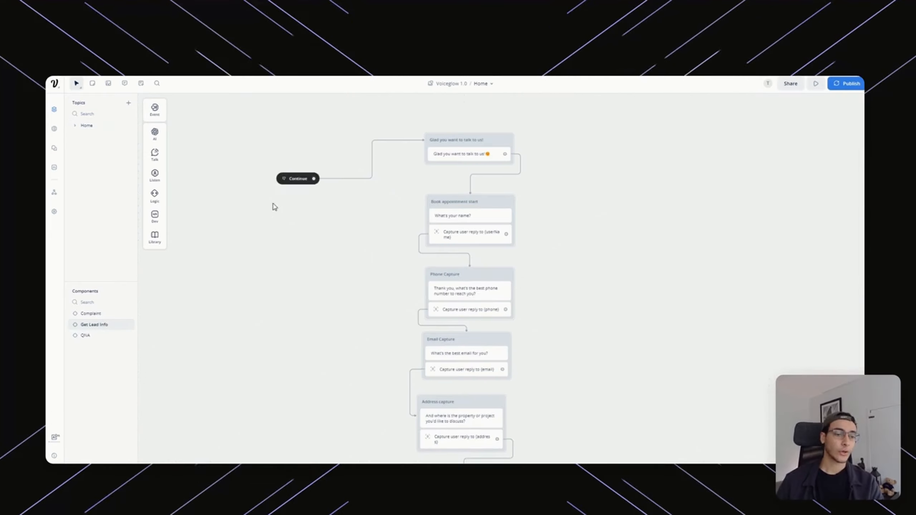
click(304, 185)
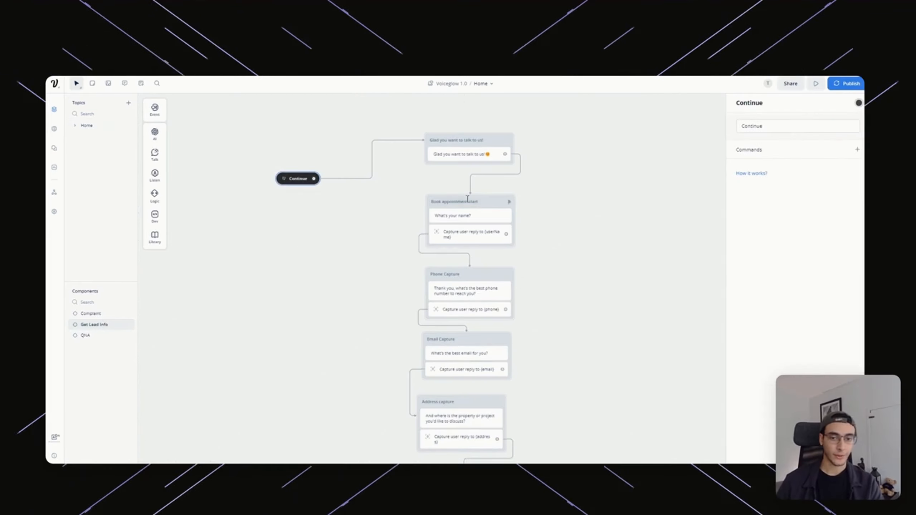
click(86, 125)
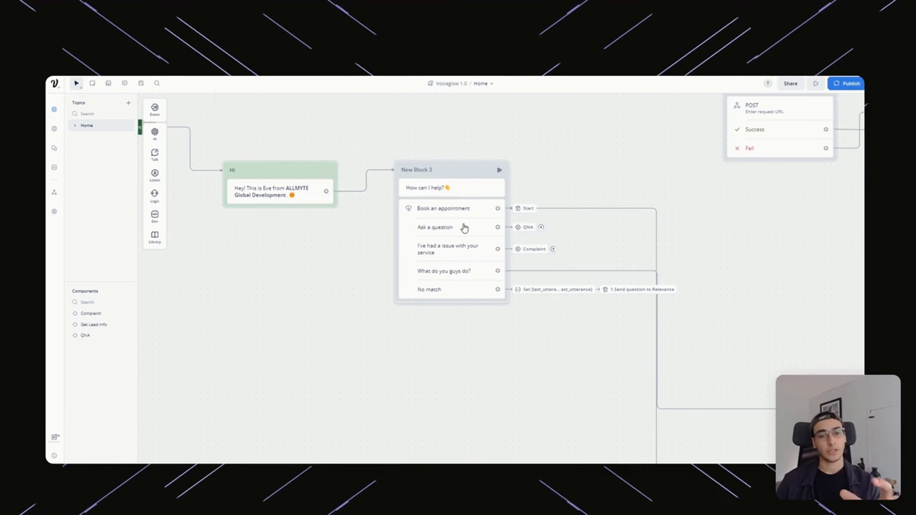
click(102, 325)
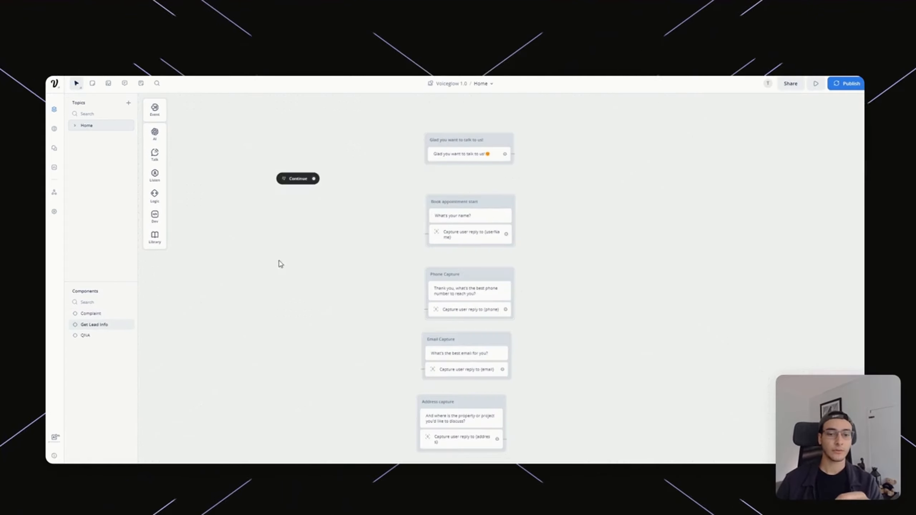
scroll(496, 143, up, 2)
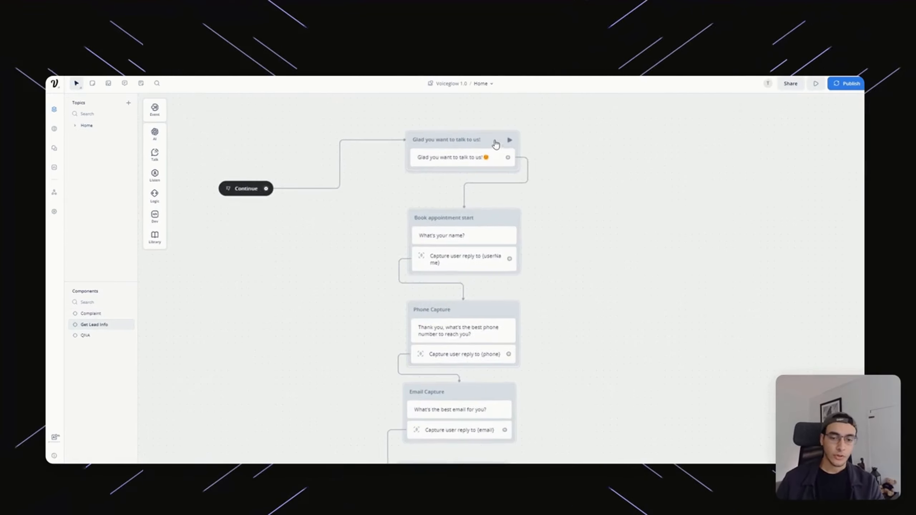
View the Get Lead Info capture blocks down to the city question's Send lead info to Make action, and return to the opening block.
scroll(532, 179, down, 1)
scroll(537, 181, up, 4)
drag(546, 263, 550, 108)
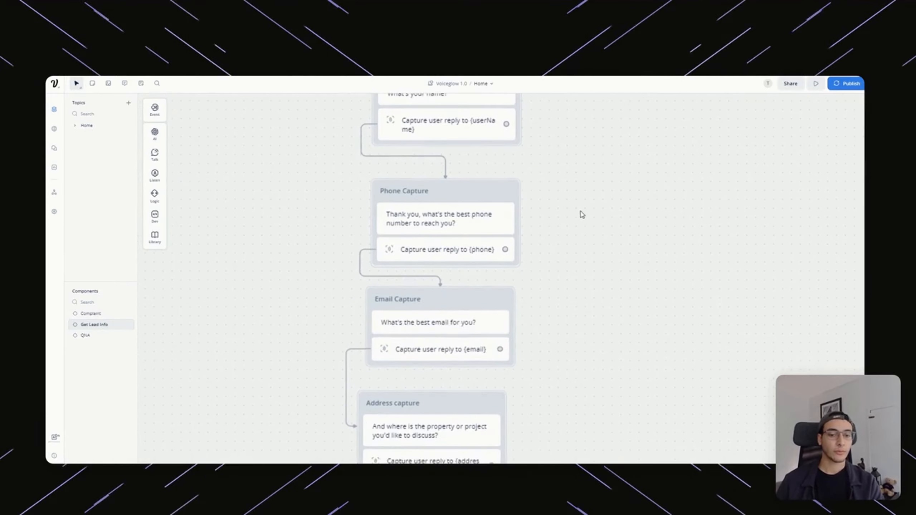
scroll(582, 215, down, 1)
drag(554, 314, 570, 168)
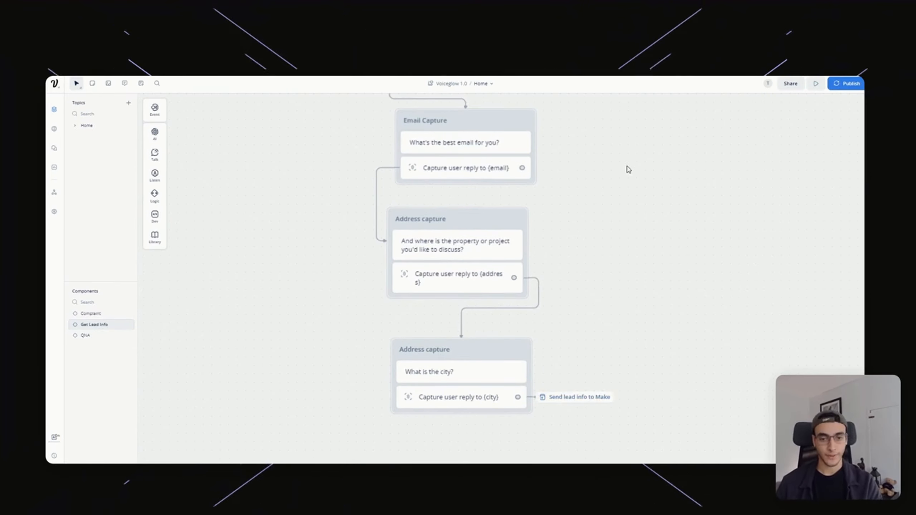
drag(627, 169, 628, 384)
drag(628, 225, 625, 320)
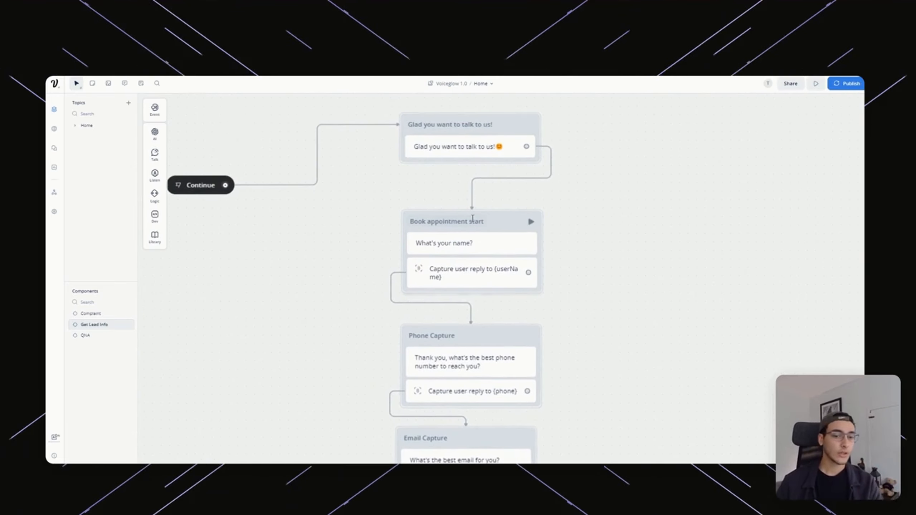
Inspect the "What's your name?" message and the {userName} capture settings in the Book appointment start block.
click(507, 249)
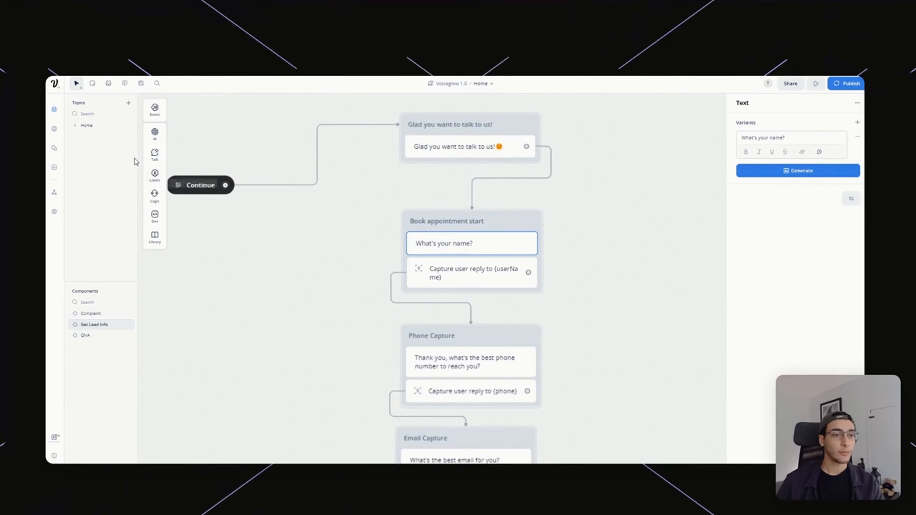
mouse_move(155, 154)
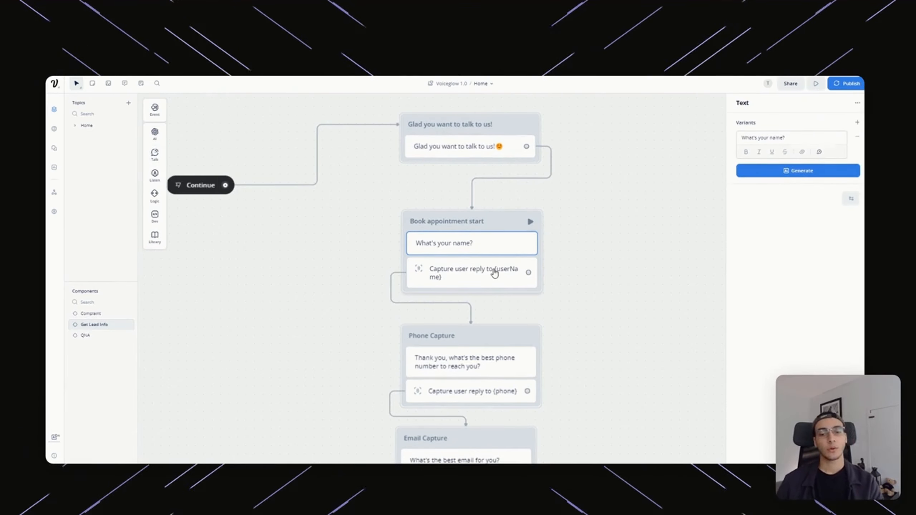
click(494, 272)
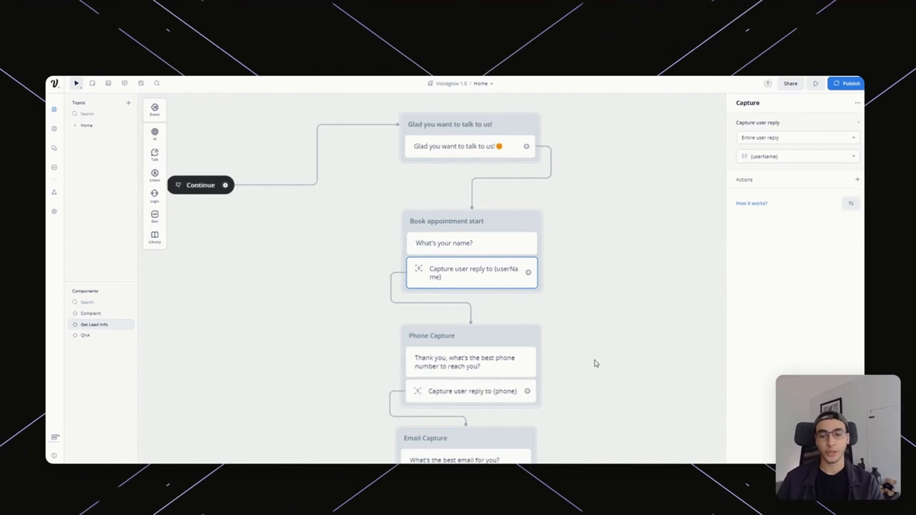
Inspect the capture settings for {phone}, {email}, {address} and {city} in the Get Lead Info component, and clear the selection.
drag(638, 346, 646, 144)
click(499, 190)
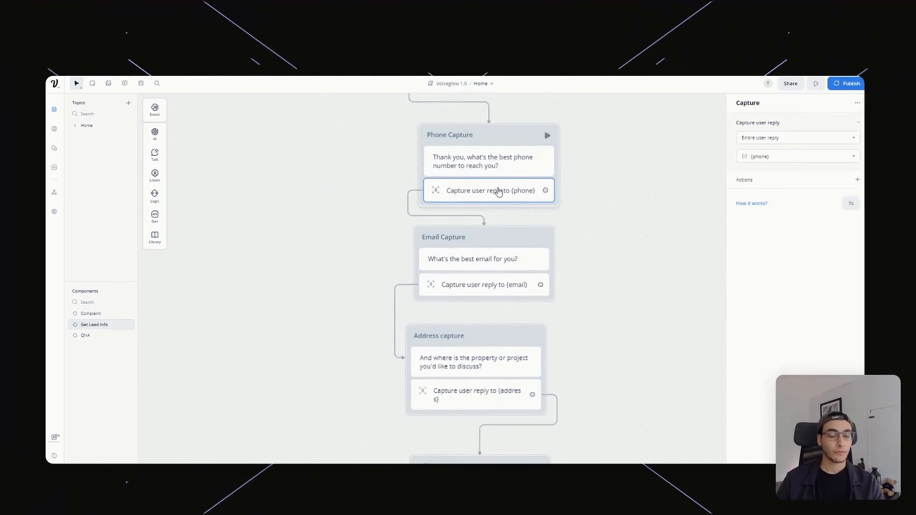
click(521, 289)
click(499, 399)
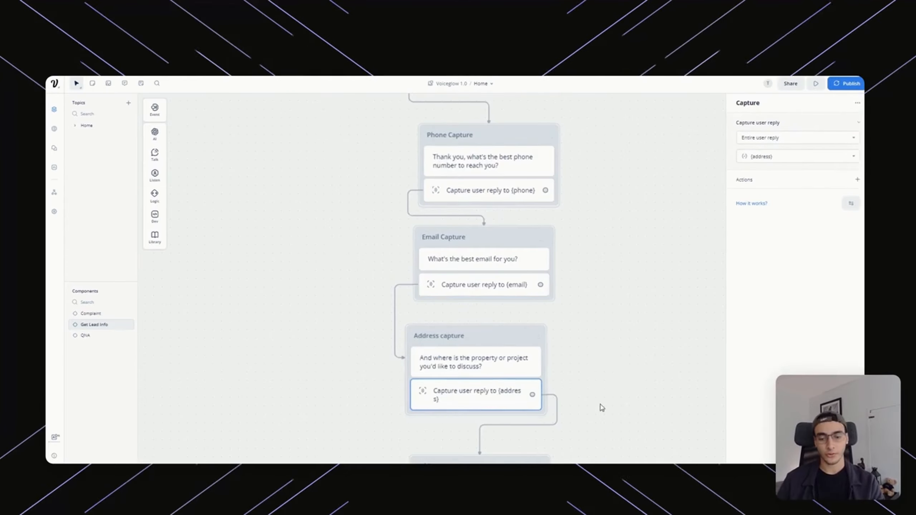
drag(599, 404, 579, 221)
click(495, 336)
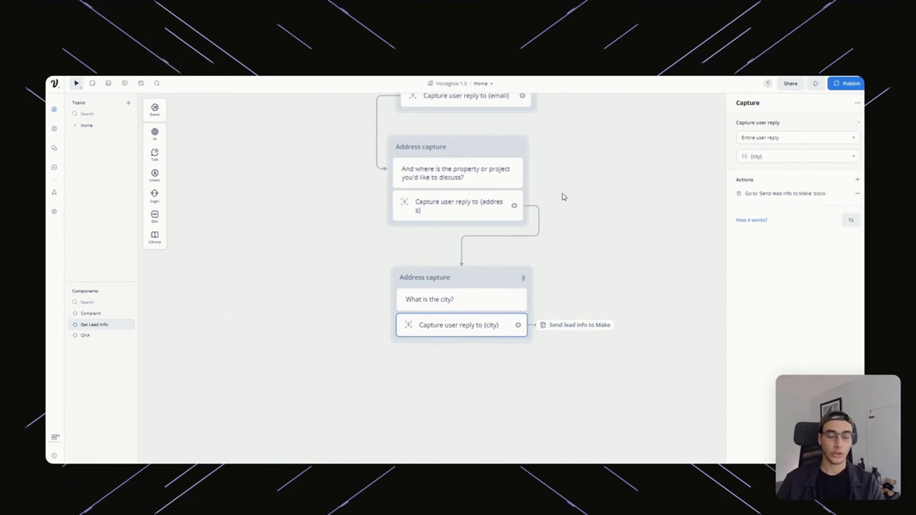
scroll(579, 250, up, 3)
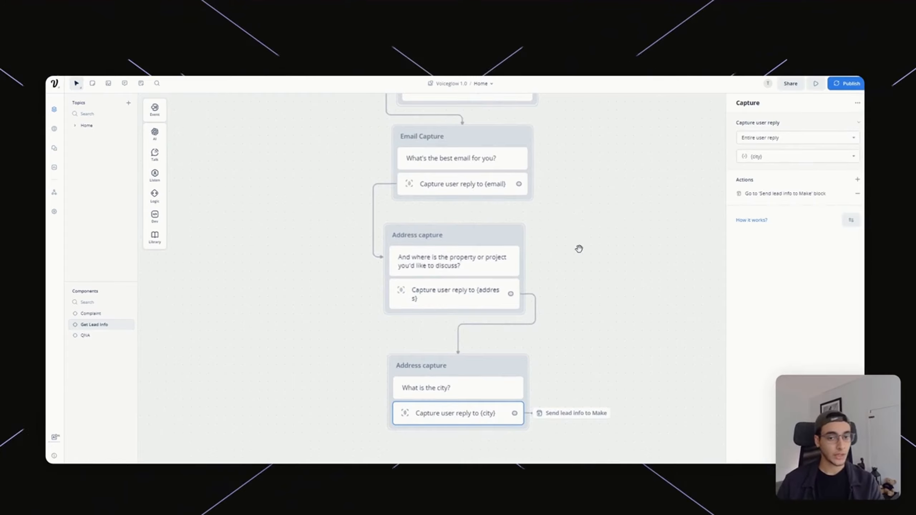
click(579, 249)
Look over the remaining Get Lead Info chain, and return to the Home topic to view its entire flow.
scroll(642, 171, down, 3)
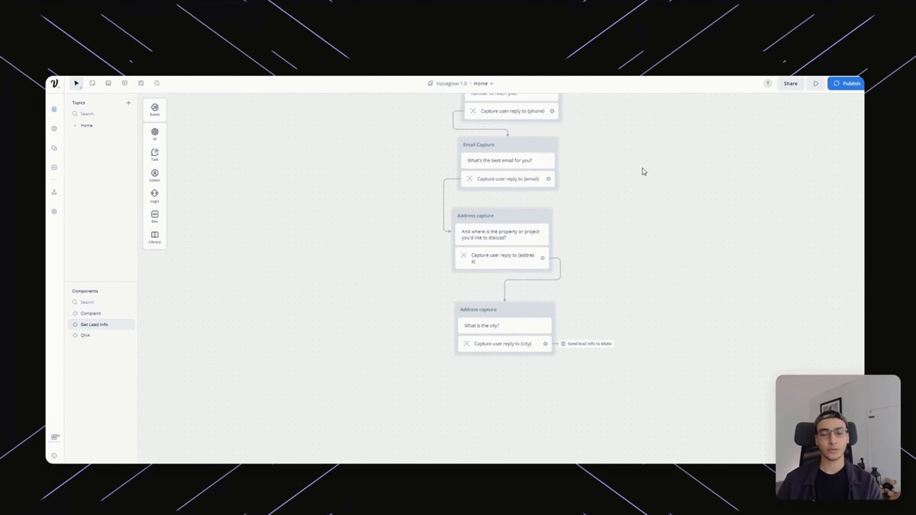
drag(644, 172, 607, 239)
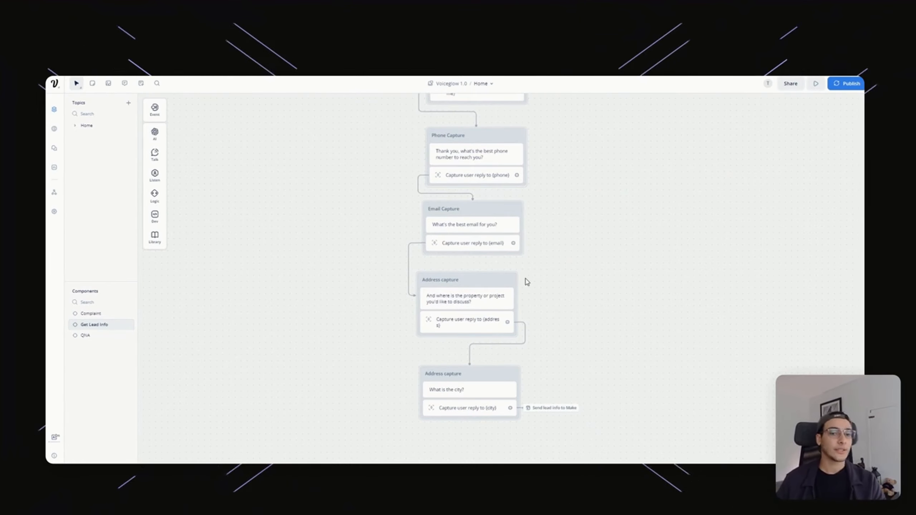
scroll(556, 211, up, 1)
scroll(553, 235, down, 2)
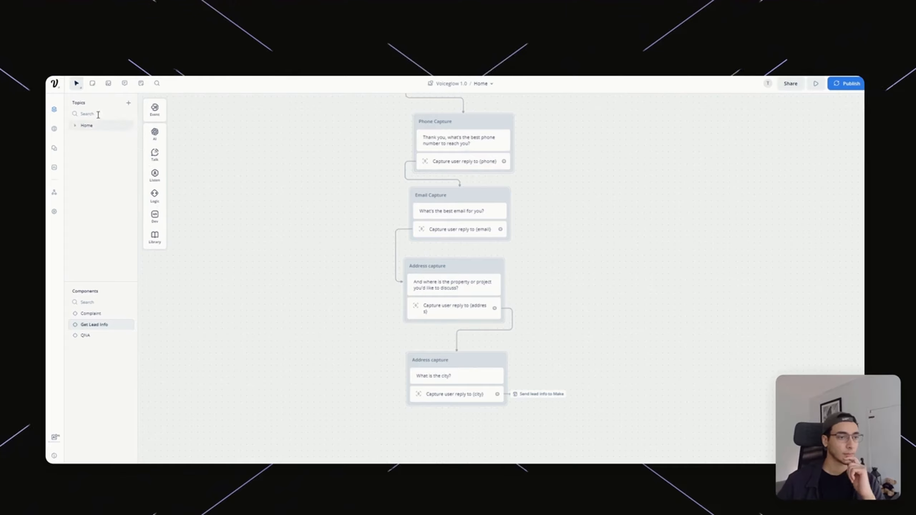
click(86, 125)
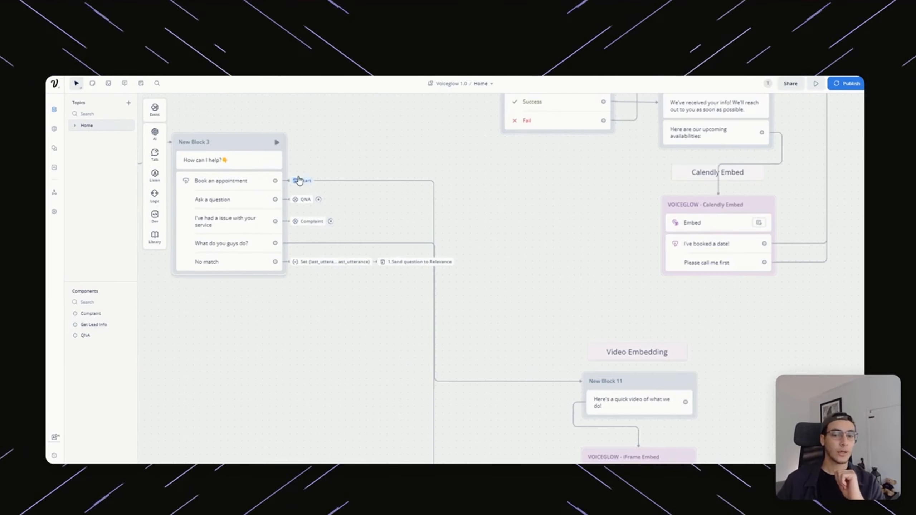
scroll(542, 188, down, 10)
drag(497, 350, 722, 328)
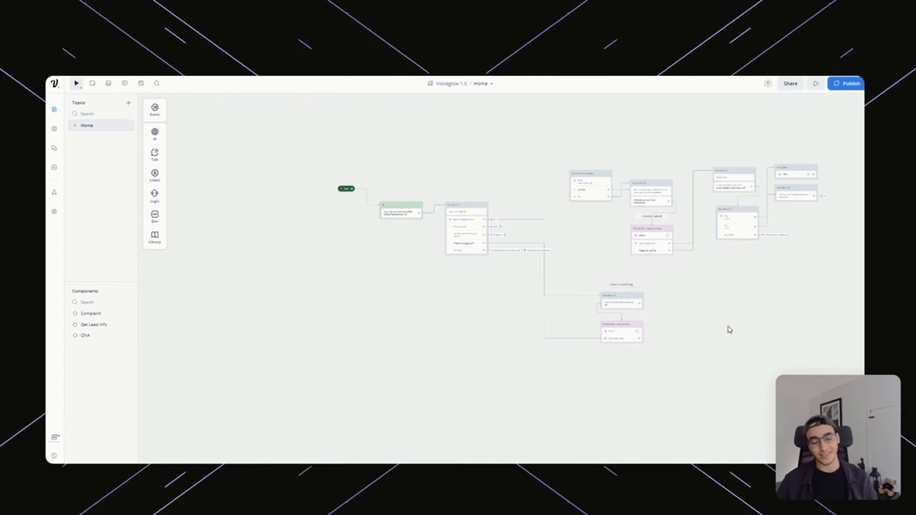
Open the POST API step in Home's Send lead info to Make block and examine its request URL field and form data.
scroll(730, 329, up, 3)
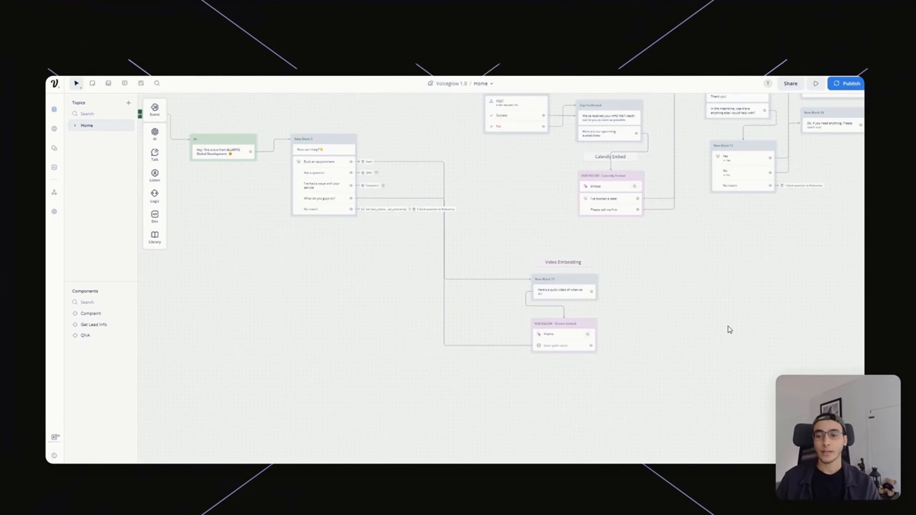
drag(740, 282, 724, 307)
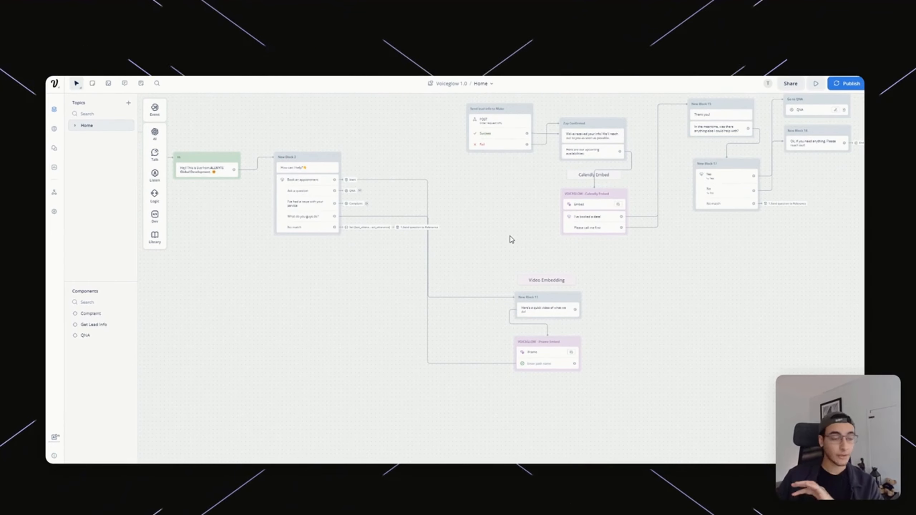
scroll(510, 239, up, 2)
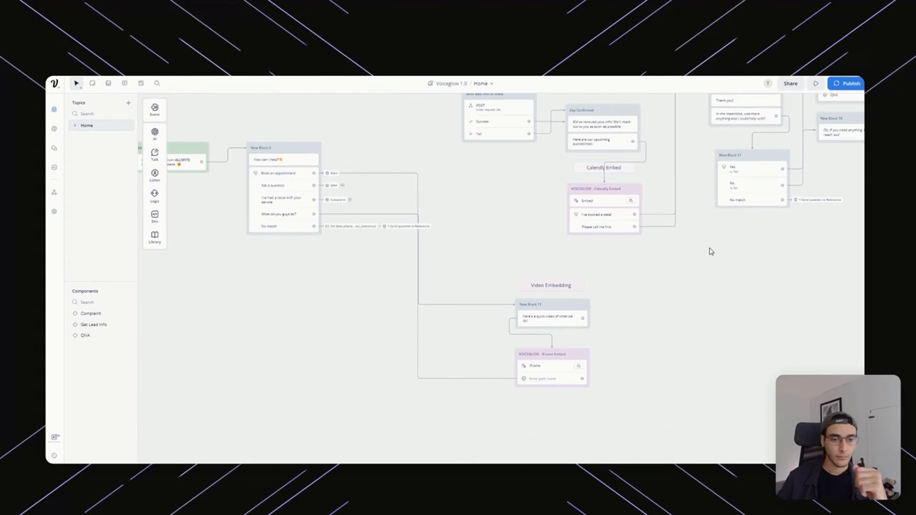
scroll(497, 306, up, 3)
drag(497, 306, 645, 307)
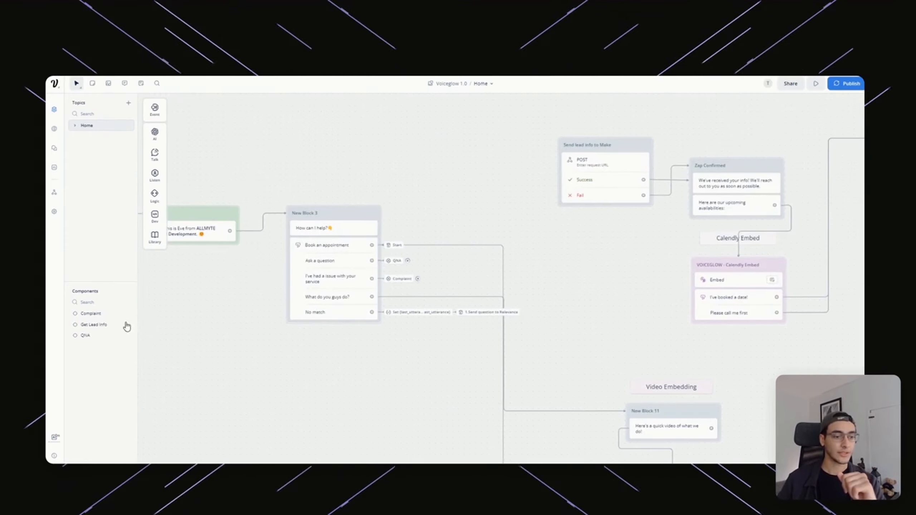
drag(620, 256, 413, 302)
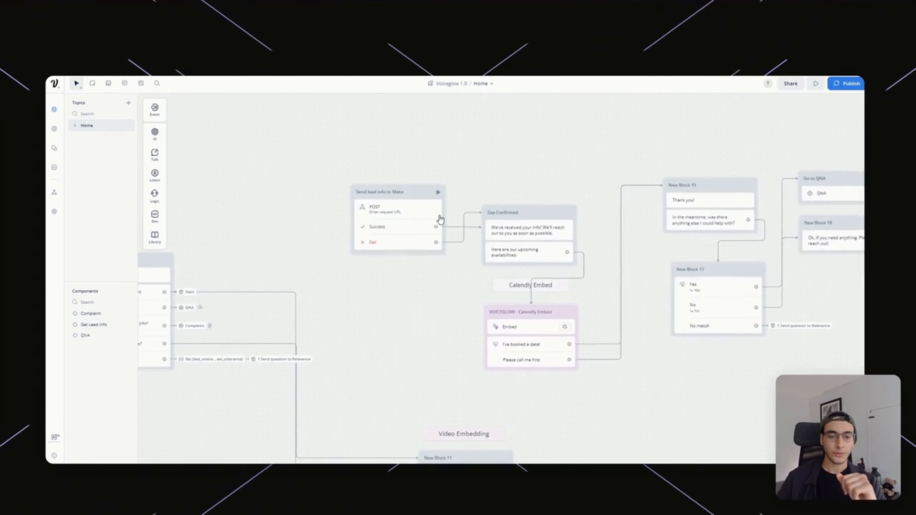
scroll(437, 218, up, 5)
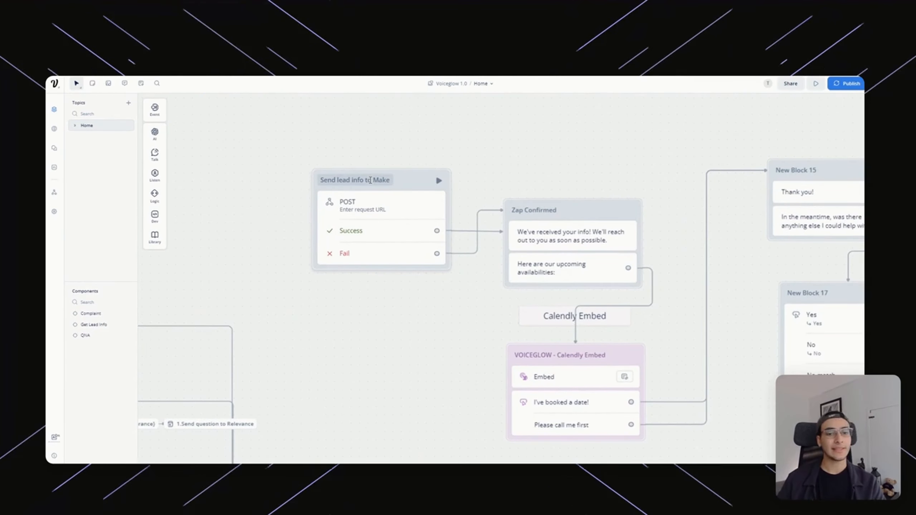
click(403, 209)
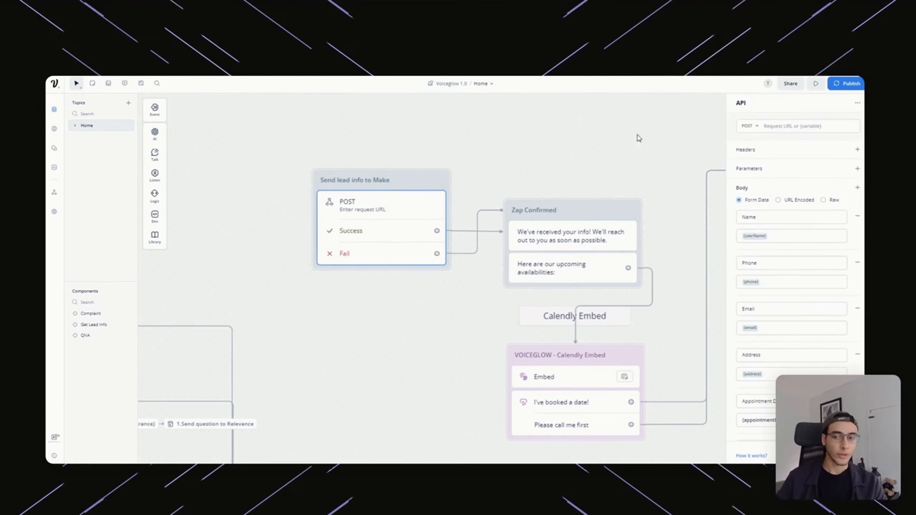
click(770, 125)
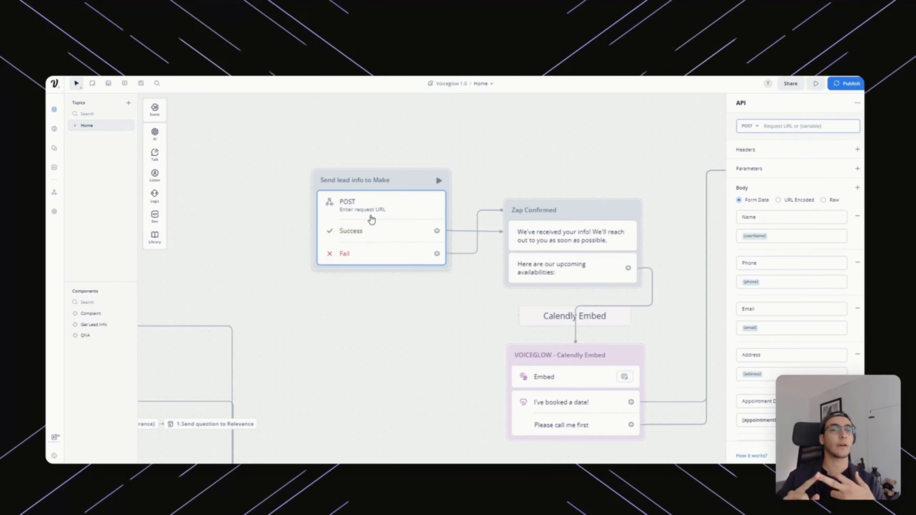
Inspect both messages in the Zap Confirmed block and the connected VOICEGLOW - Calendly Embed block.
drag(605, 303, 583, 254)
drag(685, 276, 594, 261)
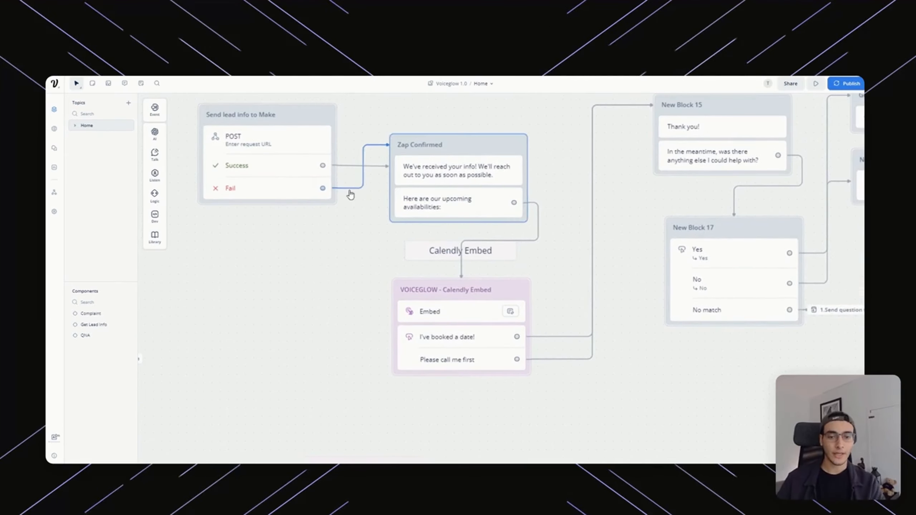
click(477, 166)
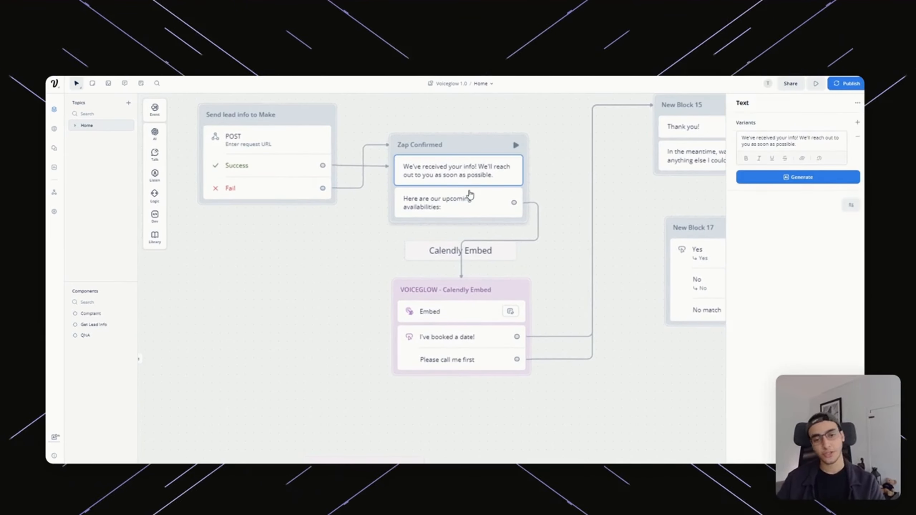
click(477, 201)
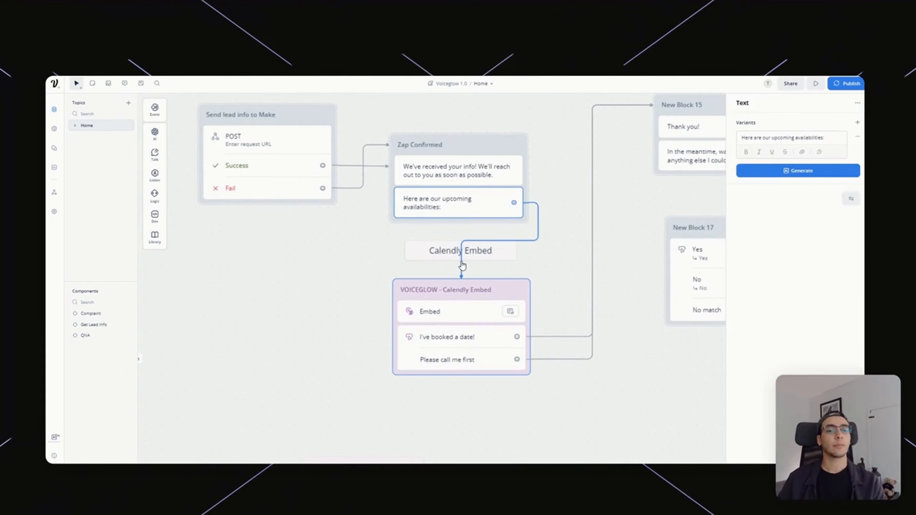
click(505, 302)
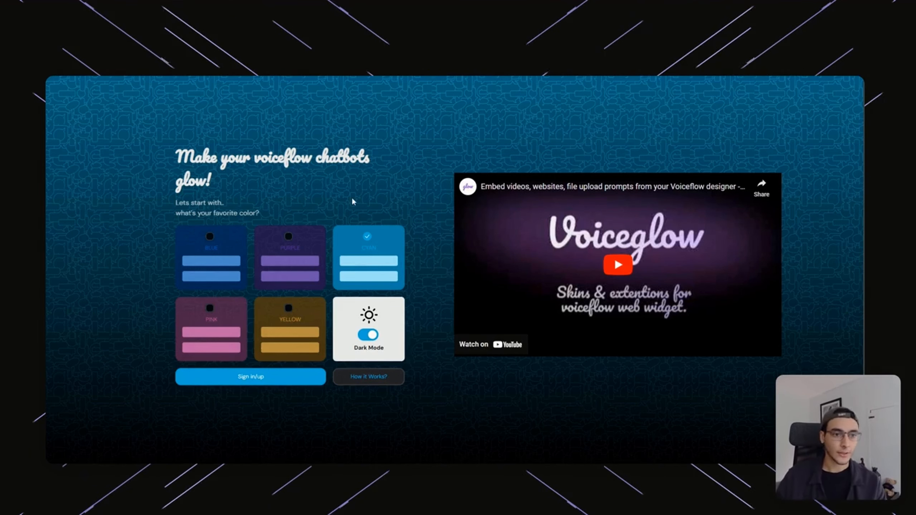
Switch to the Voiceglow website and preview the Purple and Yellow colour themes.
click(315, 259)
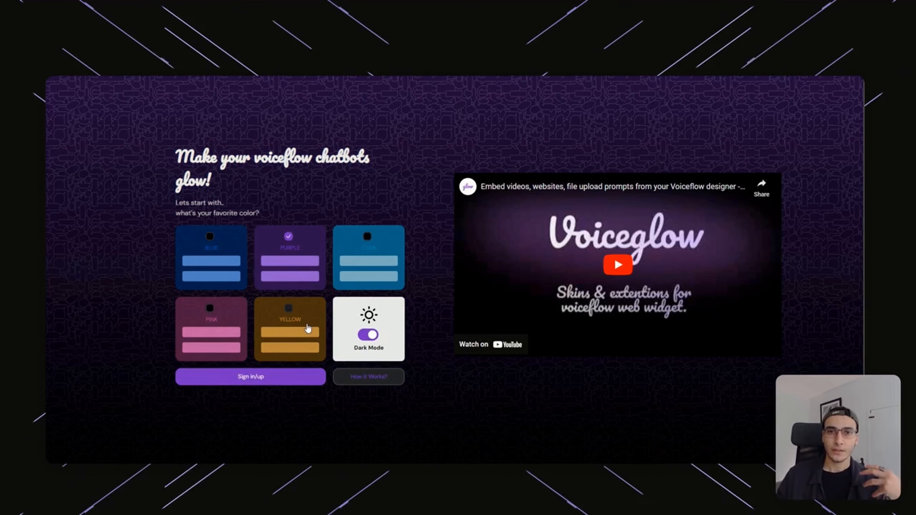
click(291, 327)
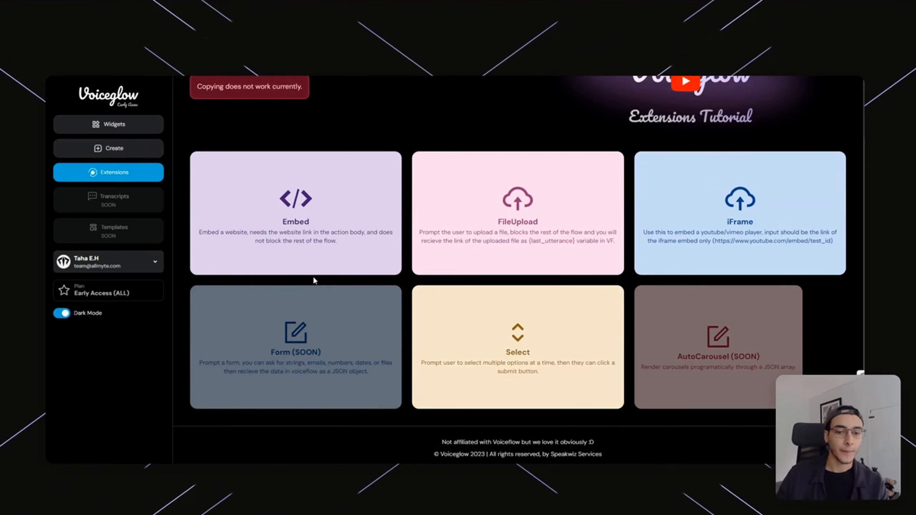
Browse the Voiceglow Extensions page's cards, and show and dismiss the link options for VG Template Download.
scroll(313, 276, down, 1)
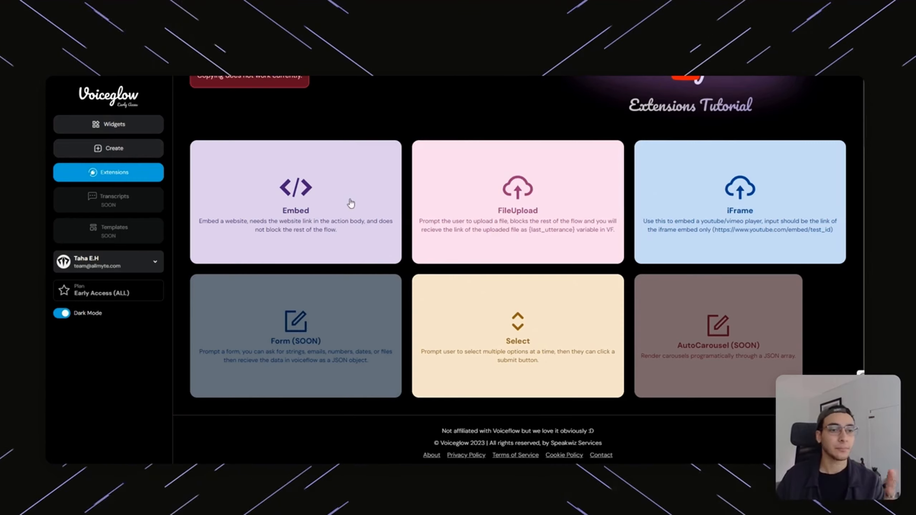
scroll(352, 200, up, 2)
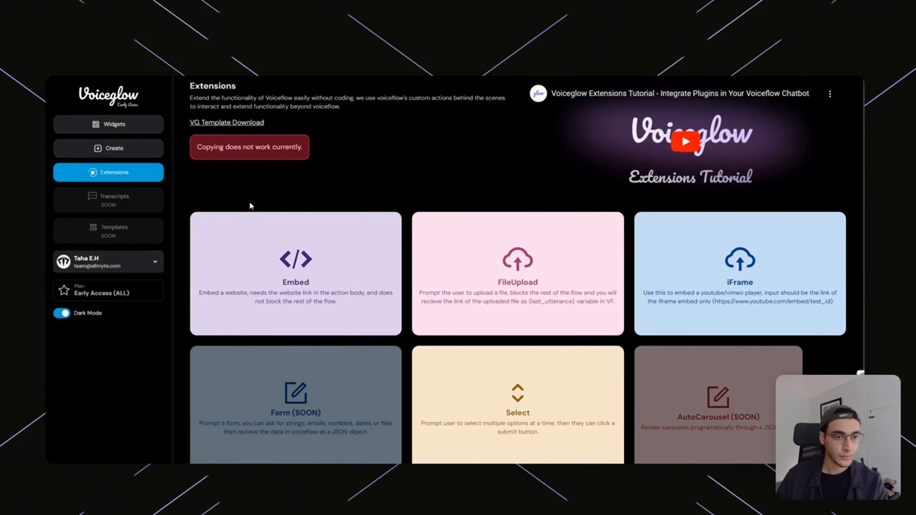
scroll(361, 221, up, 1)
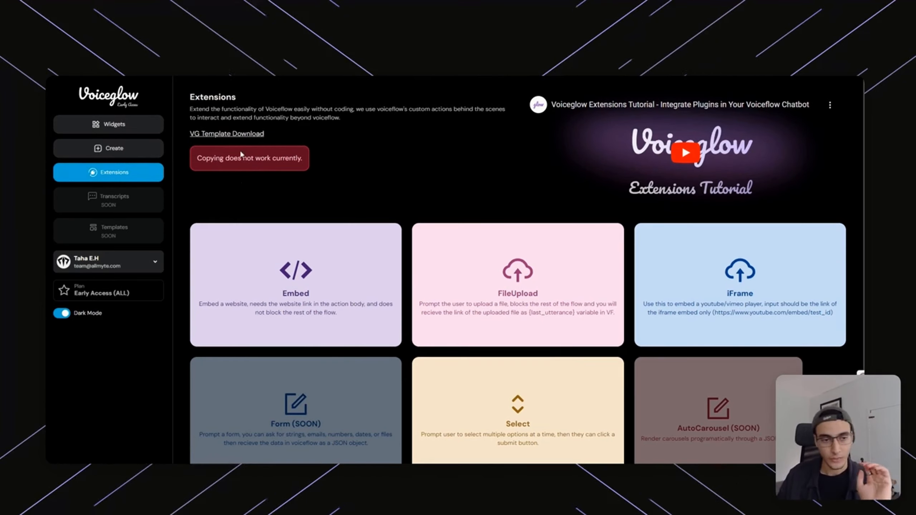
right_click(238, 134)
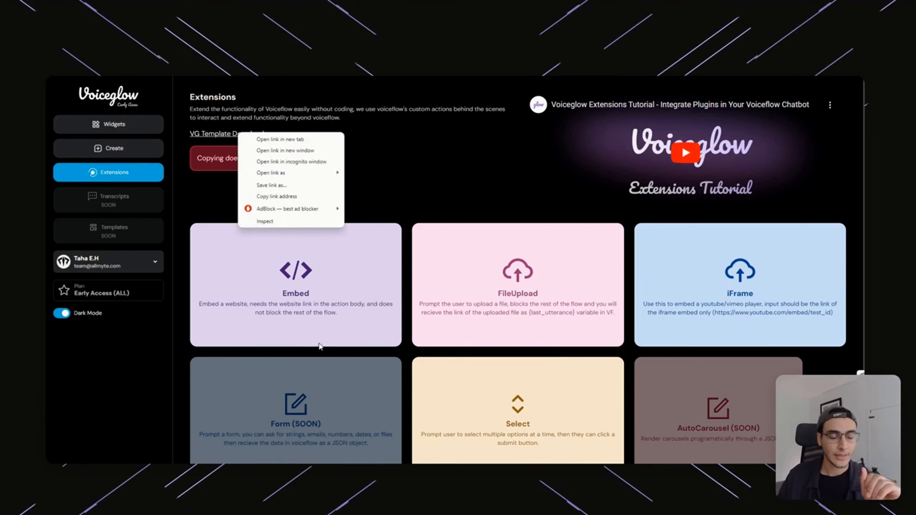
click(214, 200)
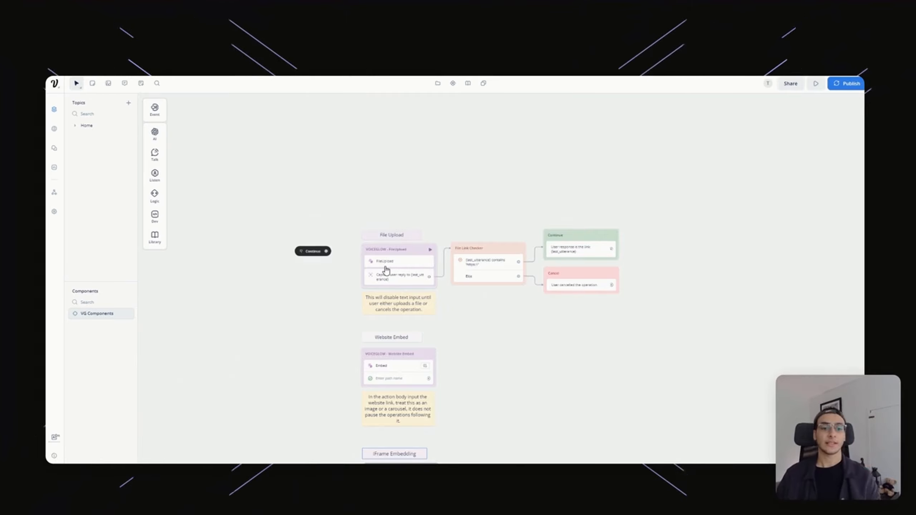
Browse the Voiceglow Extensions template's File Upload, Website Embed, iFrame Embedding and MultiSelect blocks with their notes.
scroll(499, 218, down, 3)
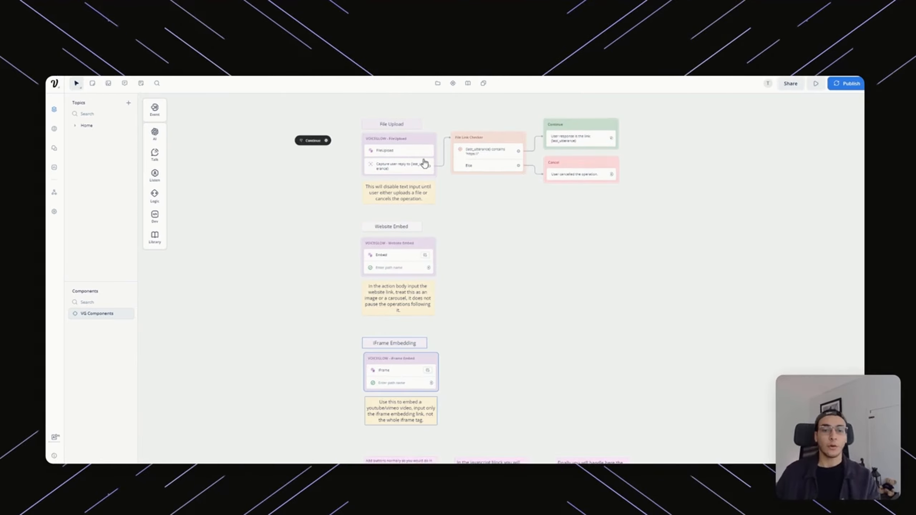
scroll(466, 219, down, 3)
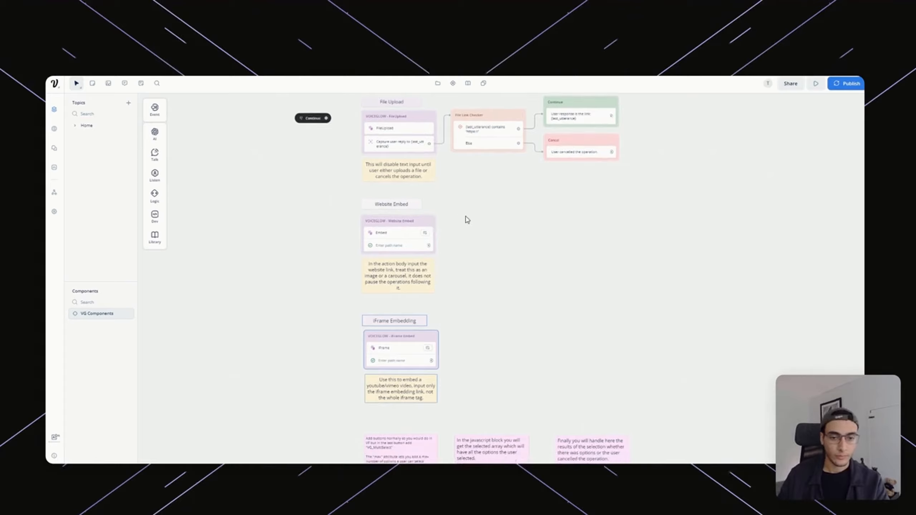
scroll(548, 239, down, 6)
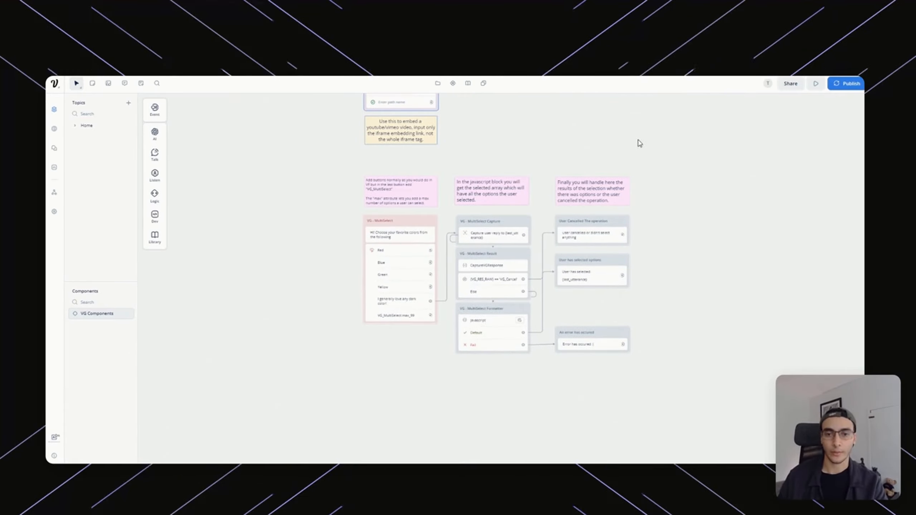
scroll(319, 303, up, 8)
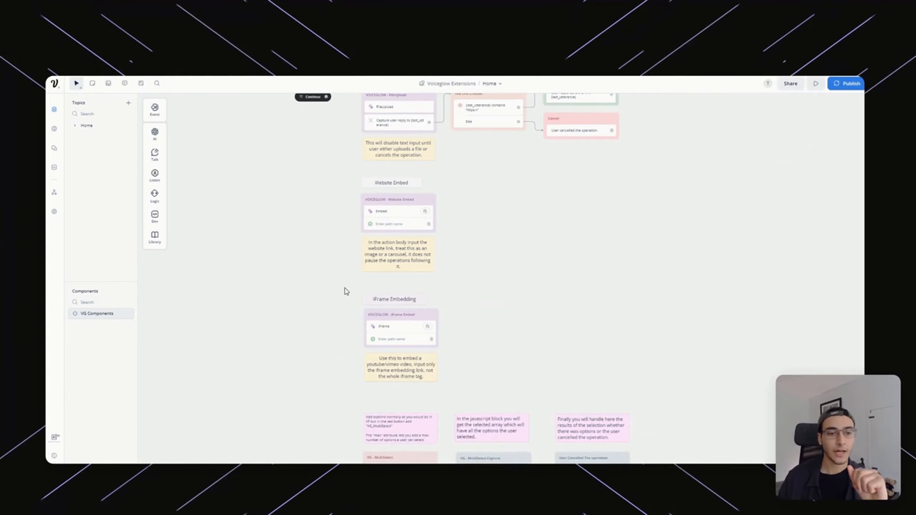
Select the iFrame Embedding title, its embed block and its yellow note together on the Voiceglow Extensions canvas.
click(82, 93)
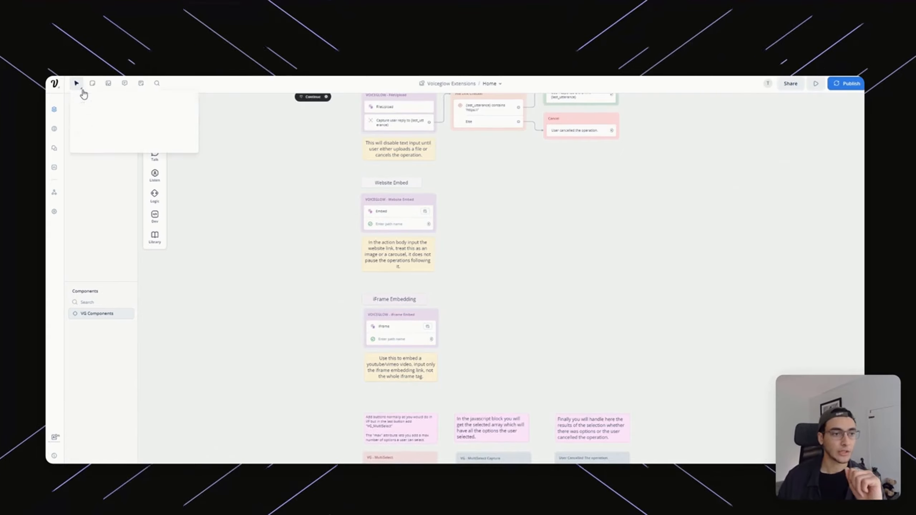
click(133, 137)
drag(339, 285, 529, 396)
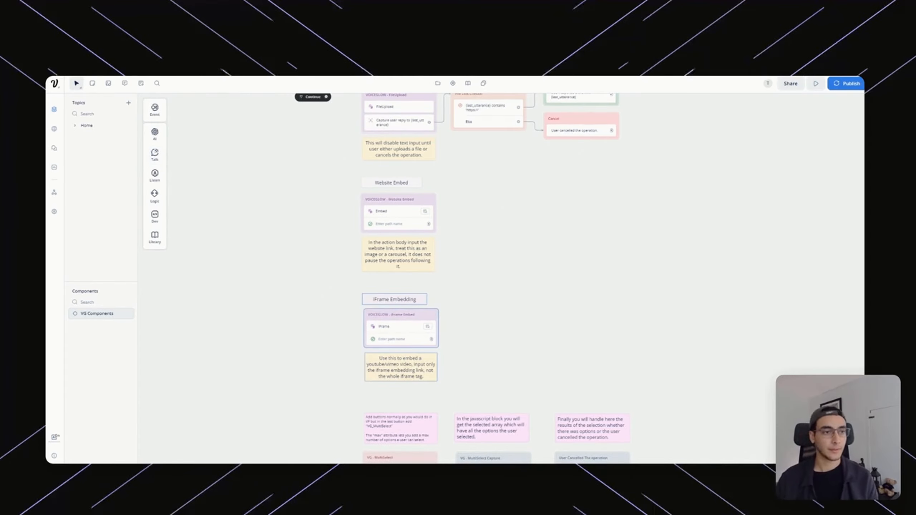
click(80, 87)
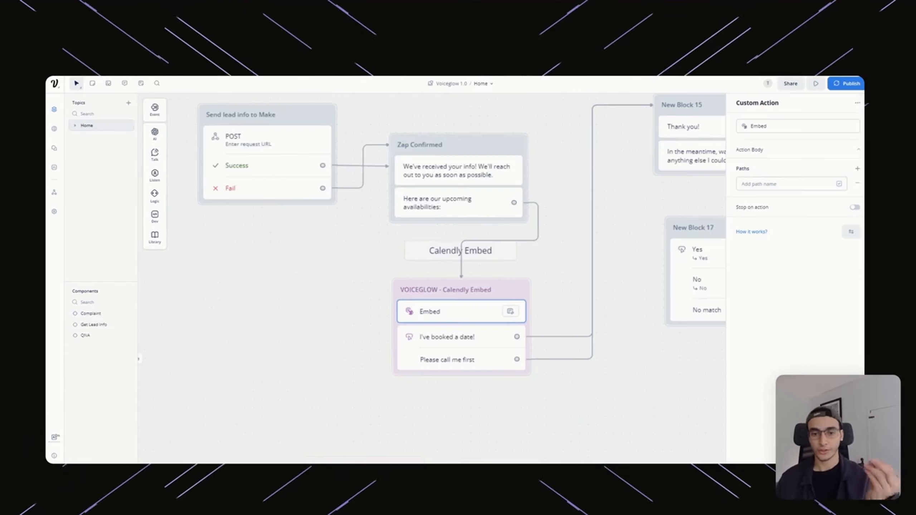
In the Voiceglow 1.0 project, open the Calendly block's Embed action and expand its Action Body.
click(266, 328)
click(478, 315)
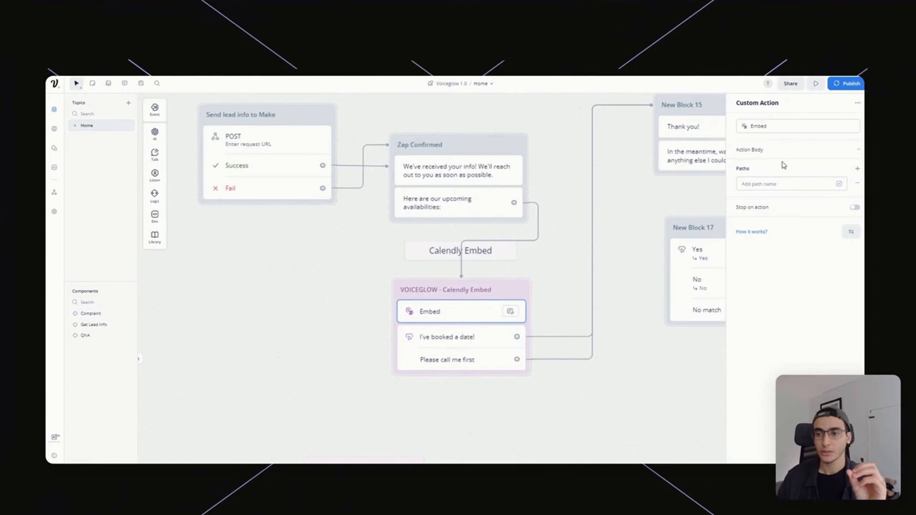
click(813, 158)
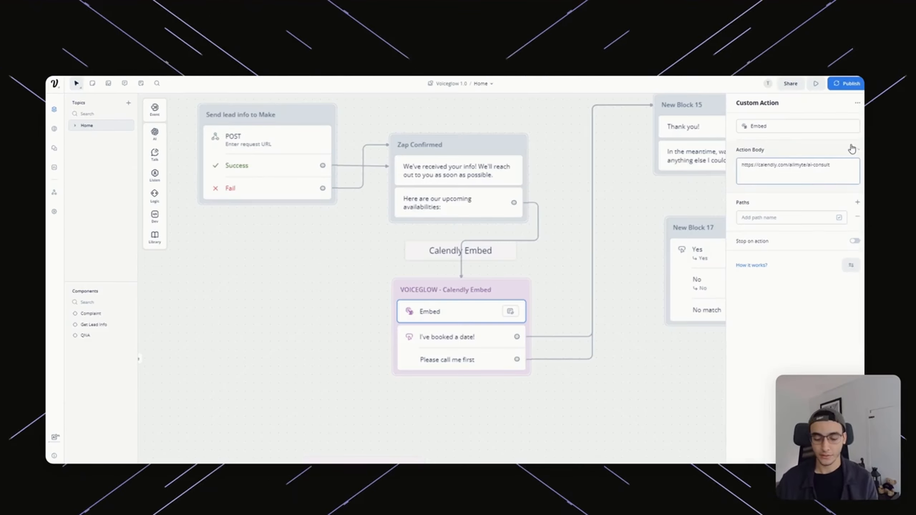
key(Return)
text(https://calendly.com/allmyte/ai-consult?back=1&month=2023-10)
drag(840, 178, 735, 174)
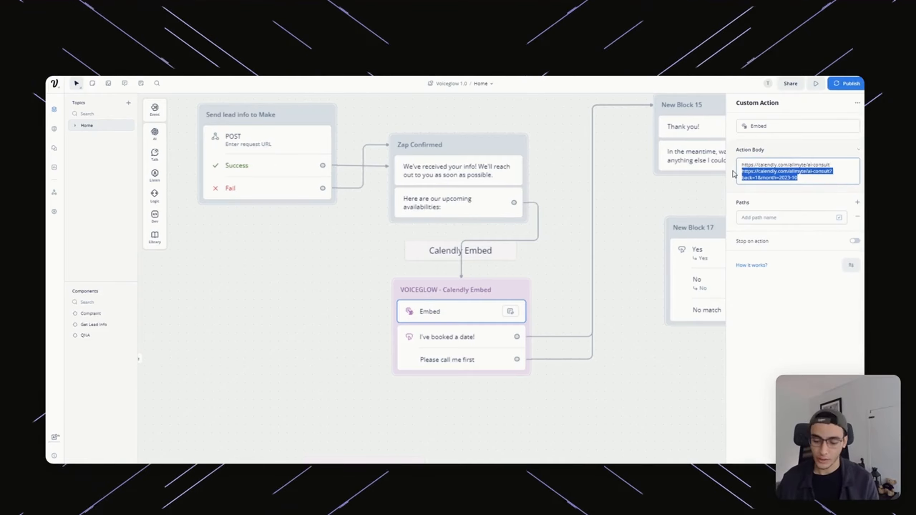
key(BackSpace)
click(627, 352)
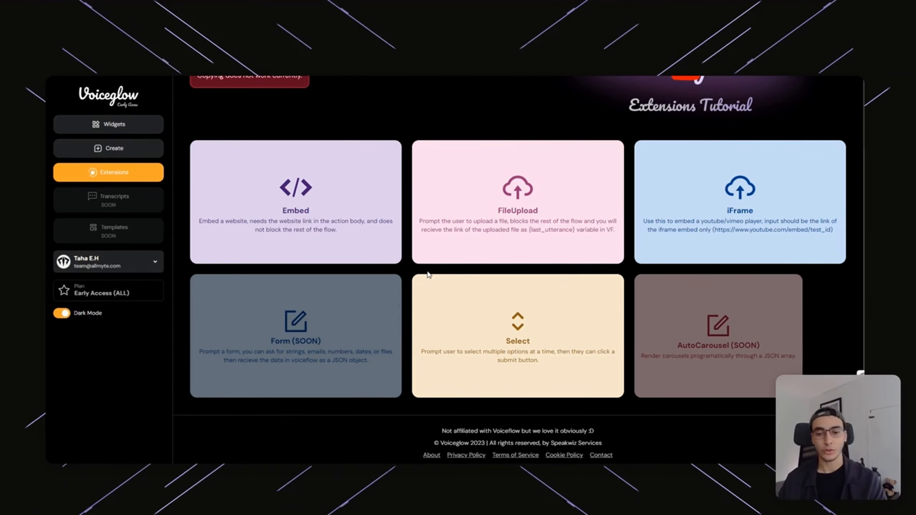
Go from the Voiceglow Extensions page to Create Prototype and review its overview, API key and theme fields.
scroll(356, 254, up, 2)
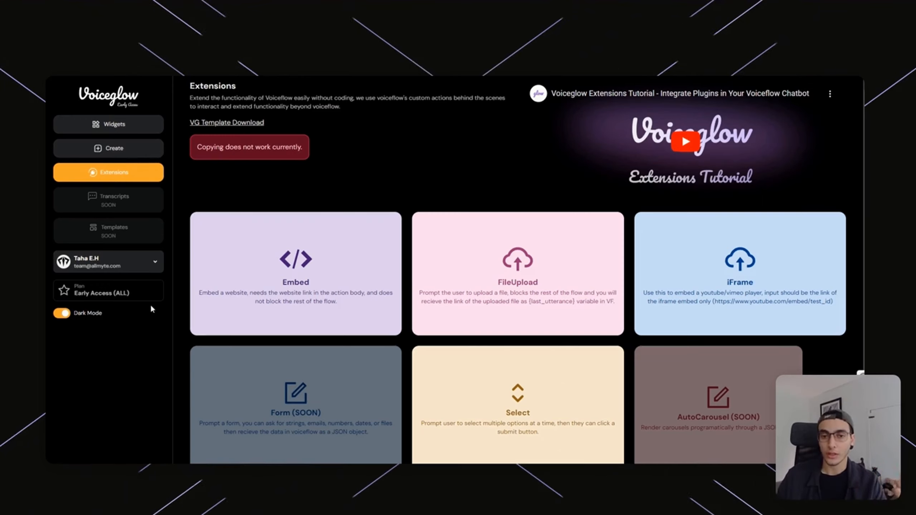
click(108, 147)
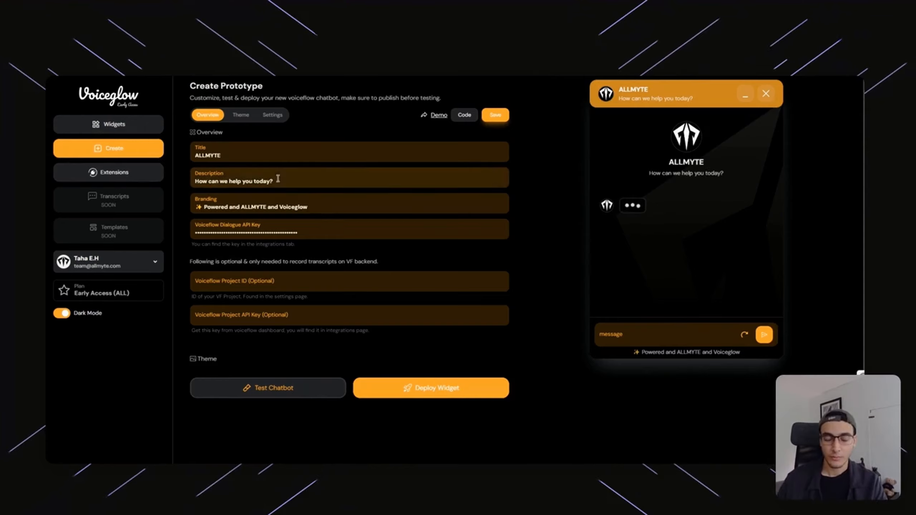
scroll(443, 260, down, 4)
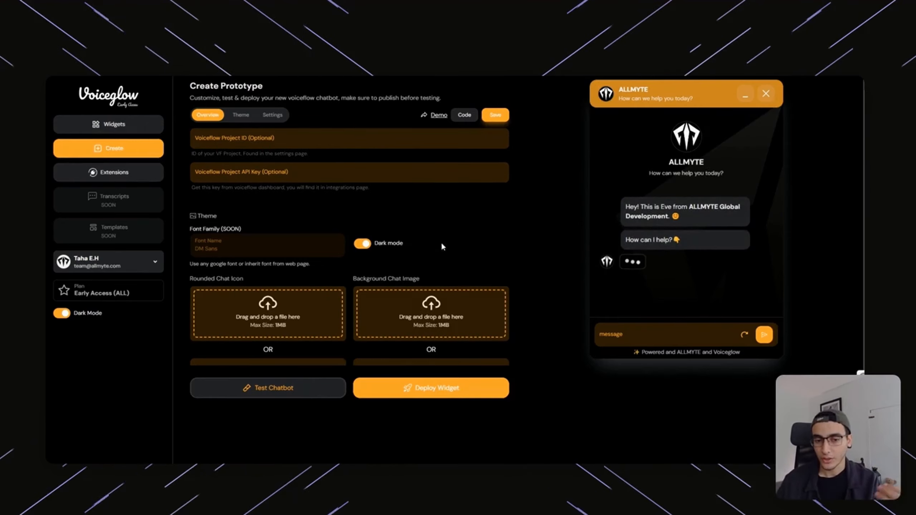
scroll(471, 263, up, 5)
double_click(319, 162)
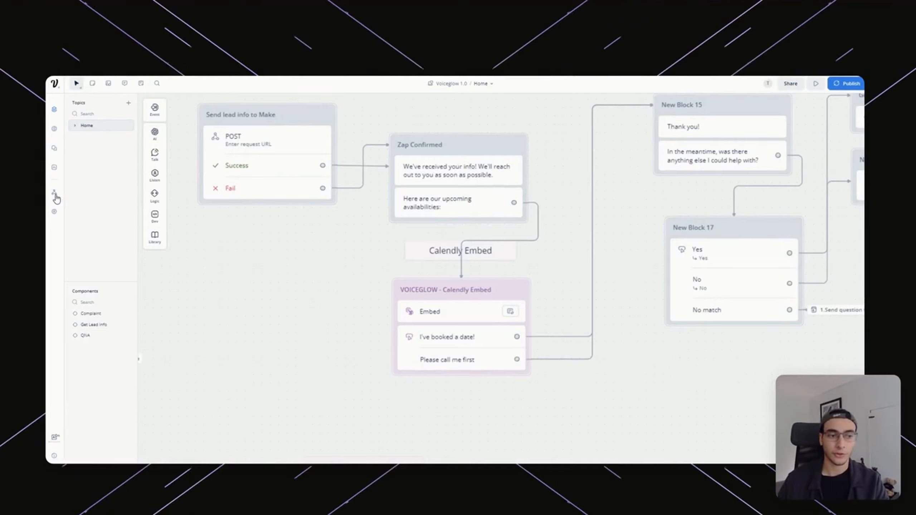
Open Voiceflow's integrations, compare the Web Chat installation and general settings with the Voiceglow prototype, and open Dialog API.
click(54, 194)
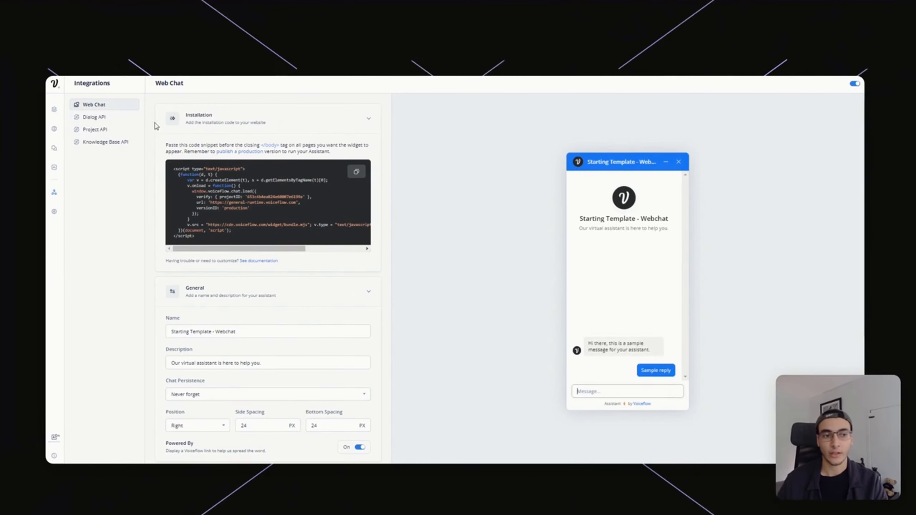
scroll(250, 281, down, 4)
scroll(250, 281, up, 4)
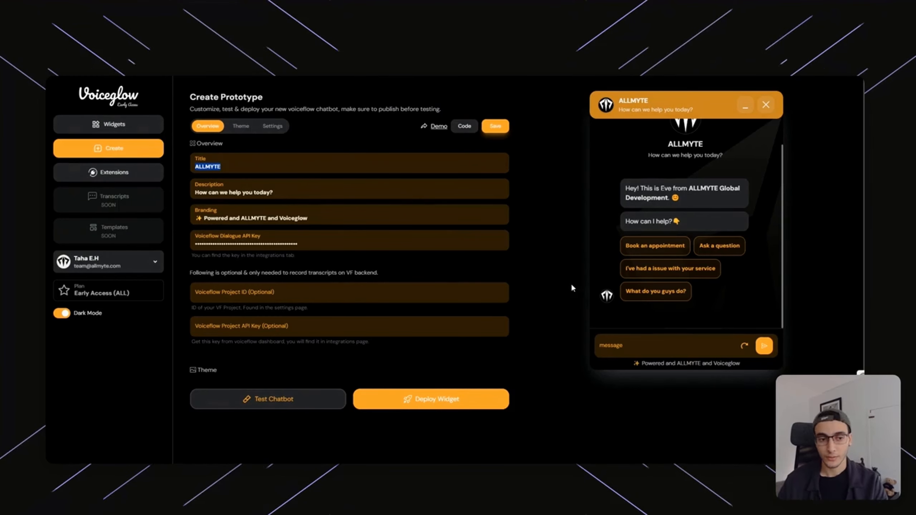
click(350, 191)
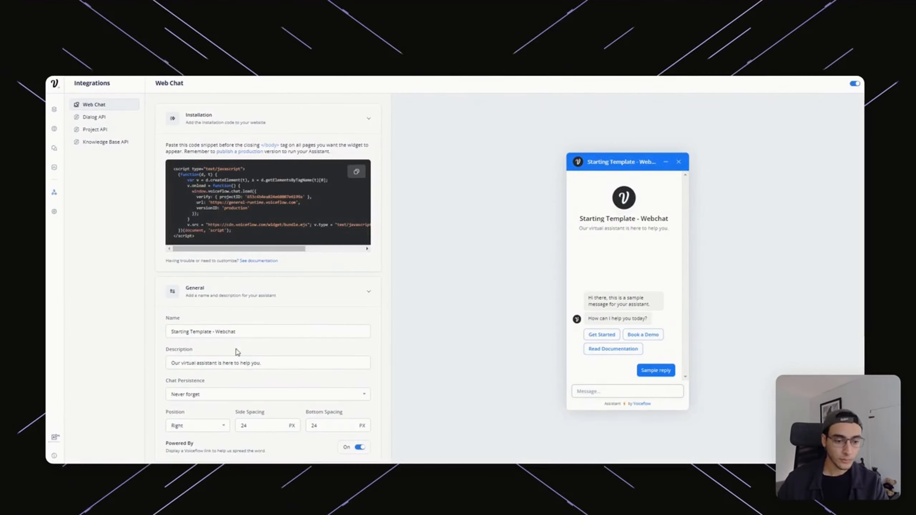
scroll(236, 352, down, 5)
click(116, 119)
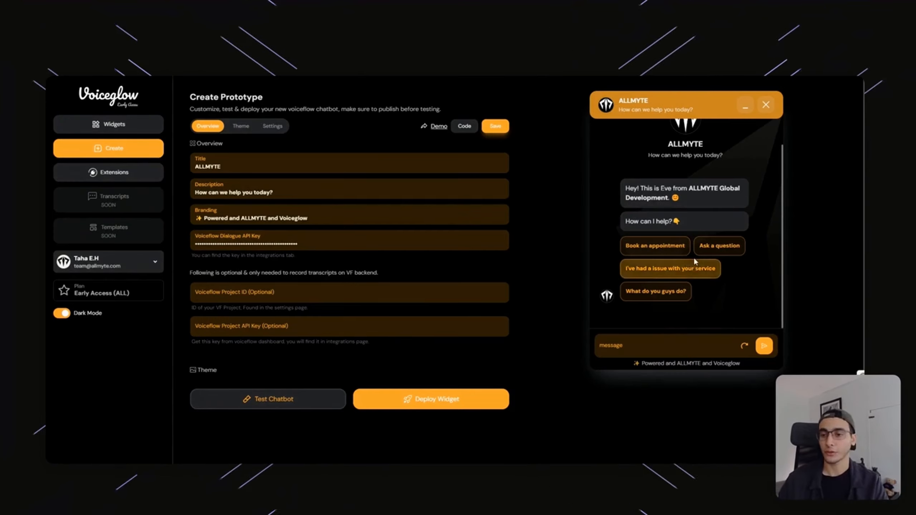
On Voiceglow's Create Prototype page, preview other preset themes such as Blue on the ALLMYTE chatbot, and reselect Yellow.
scroll(758, 275, up, 2)
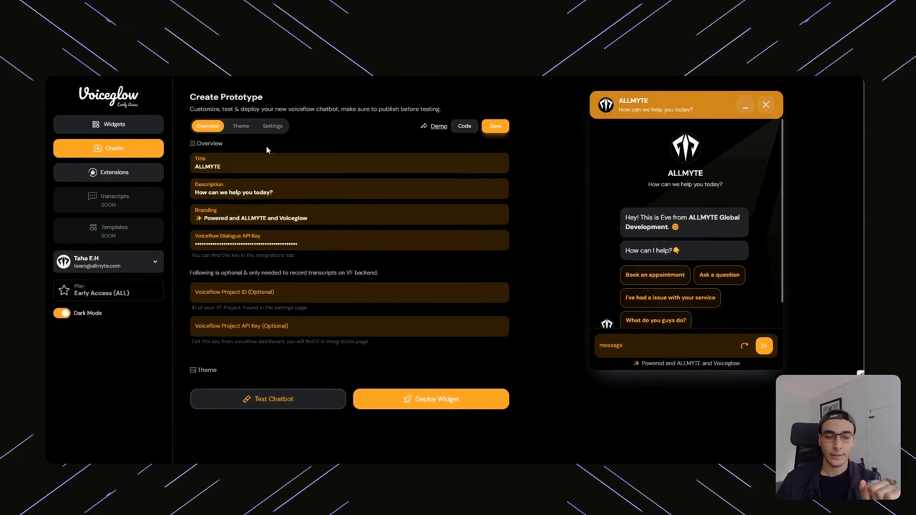
scroll(295, 340, down, 2)
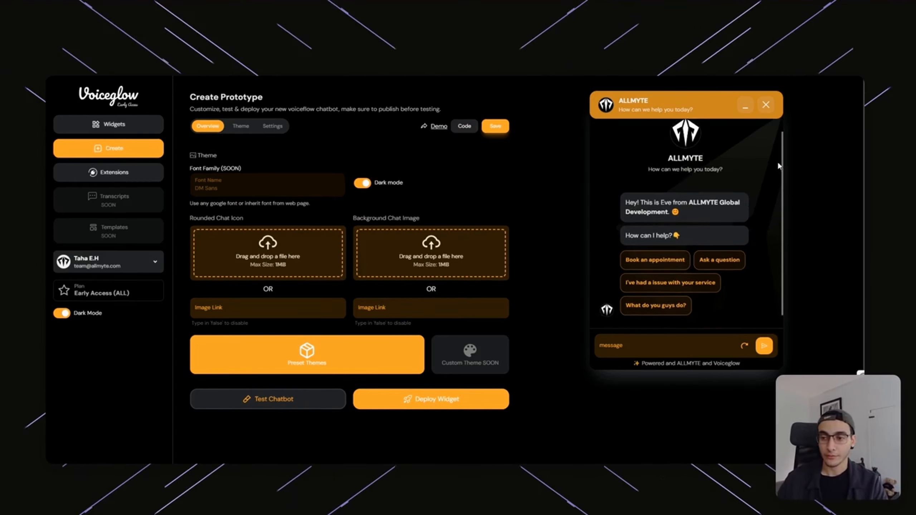
scroll(469, 195, down, 4)
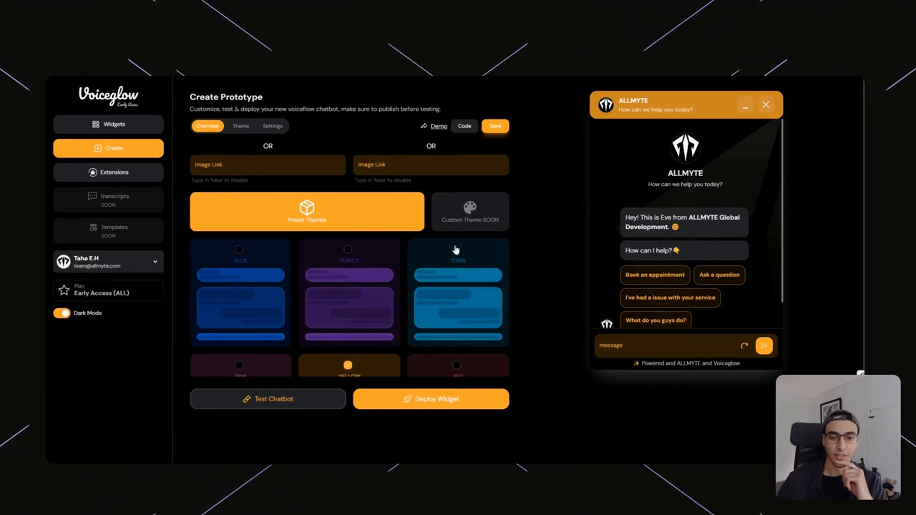
click(458, 274)
click(375, 275)
scroll(374, 271, down, 4)
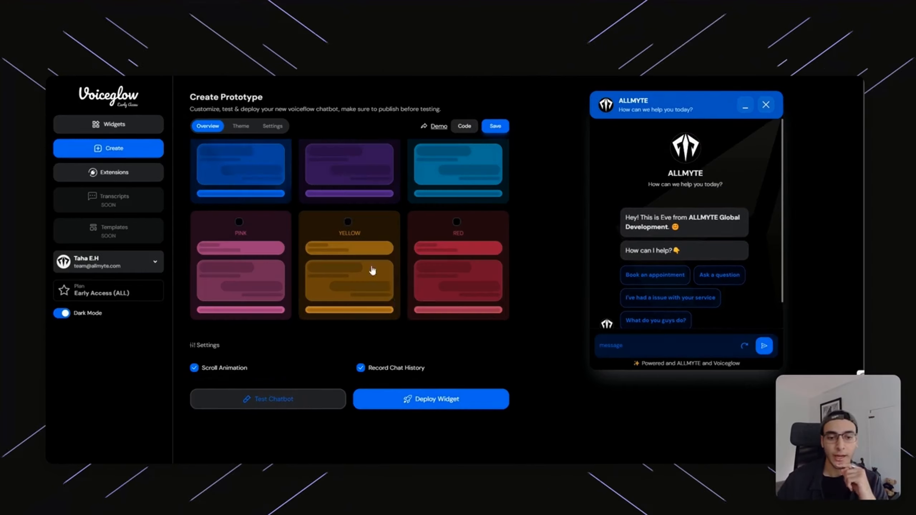
click(388, 240)
Examine the widget's scroll animation, chat history, proactive message, message delay and usage limit settings.
scroll(432, 258, down, 4)
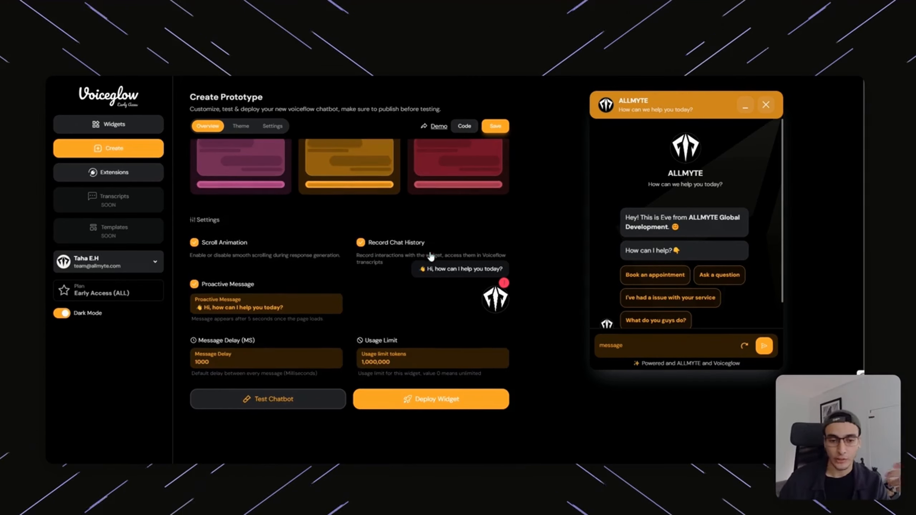
scroll(288, 289, down, 2)
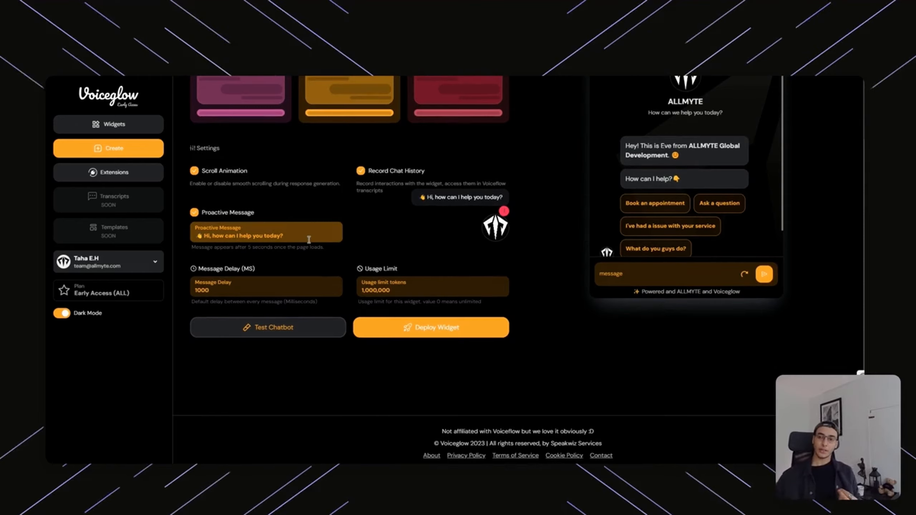
scroll(551, 341, up, 2)
scroll(629, 352, down, 2)
scroll(604, 347, up, 2)
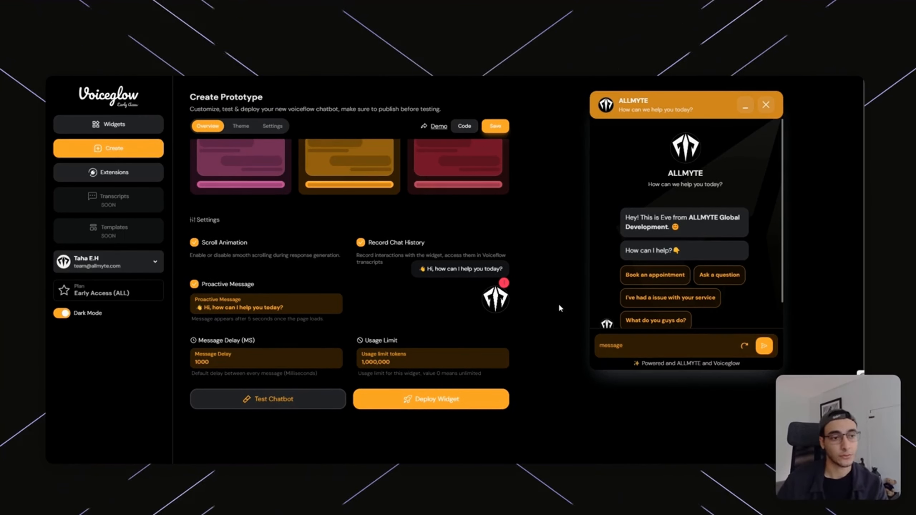
click(241, 126)
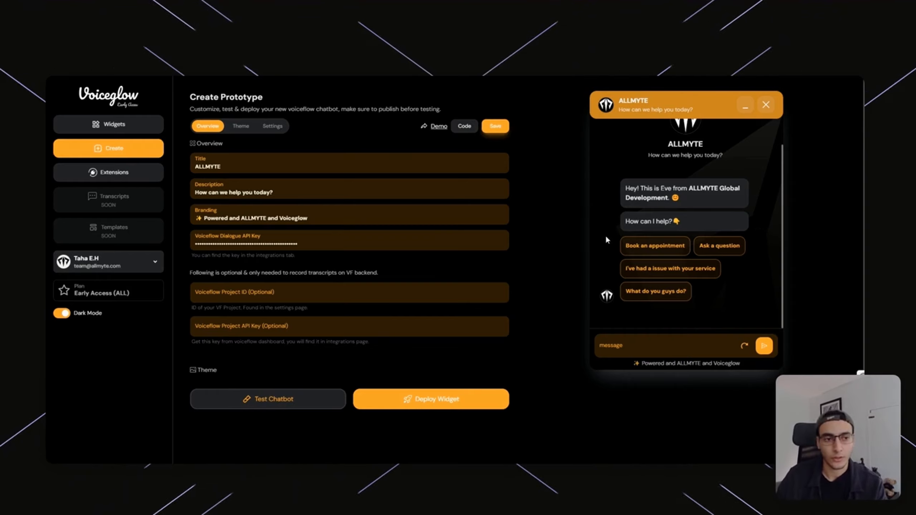
Deploy the ALLMYTE widget to get its embed code, and highlight the head and body script snippets.
click(468, 397)
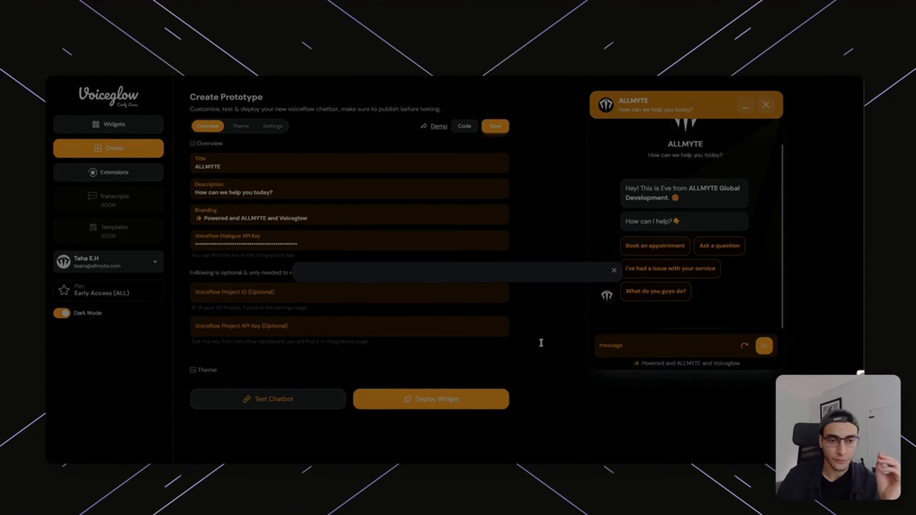
scroll(522, 254, down, 3)
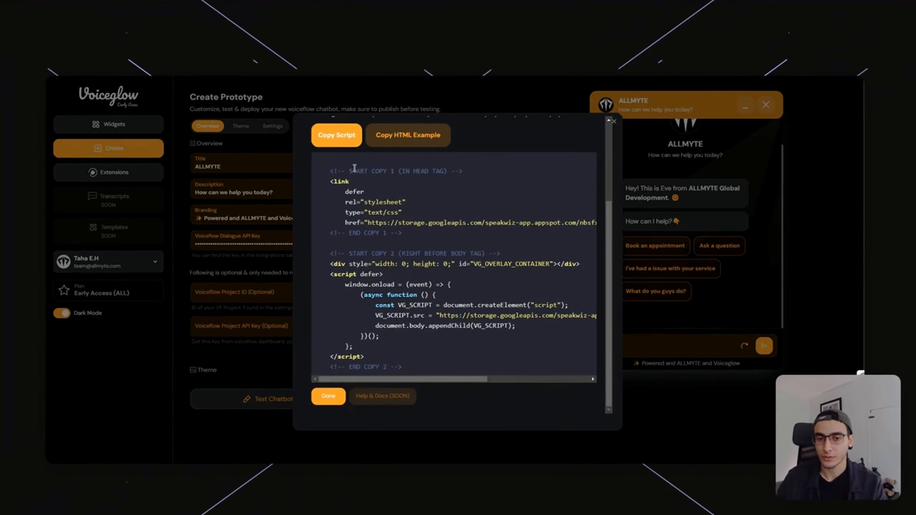
drag(329, 171, 508, 366)
click(506, 354)
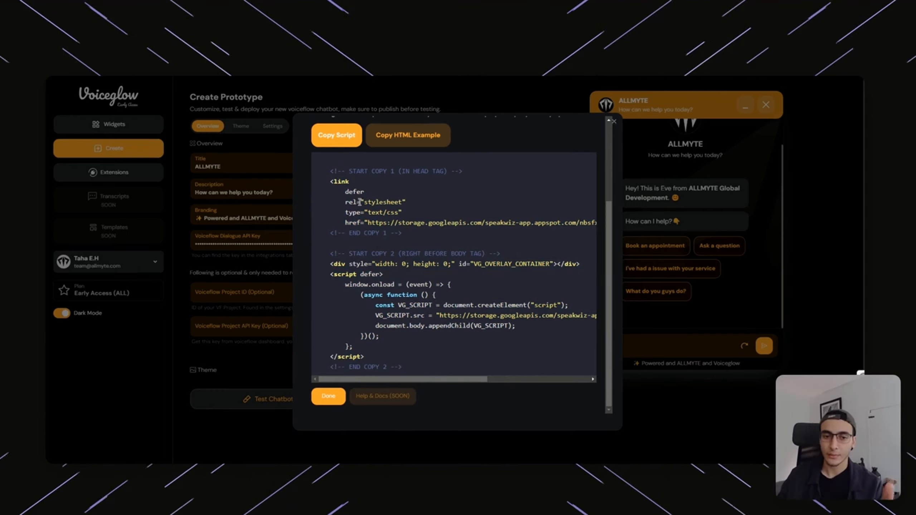
Review the deployment instructions and both parts of the embed script, and close the deployment dialog.
scroll(493, 300, up, 5)
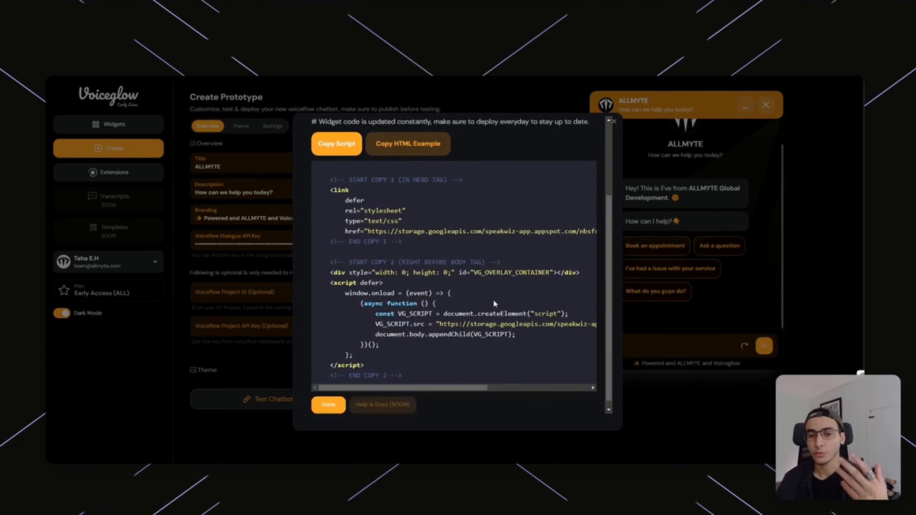
scroll(493, 299, down, 5)
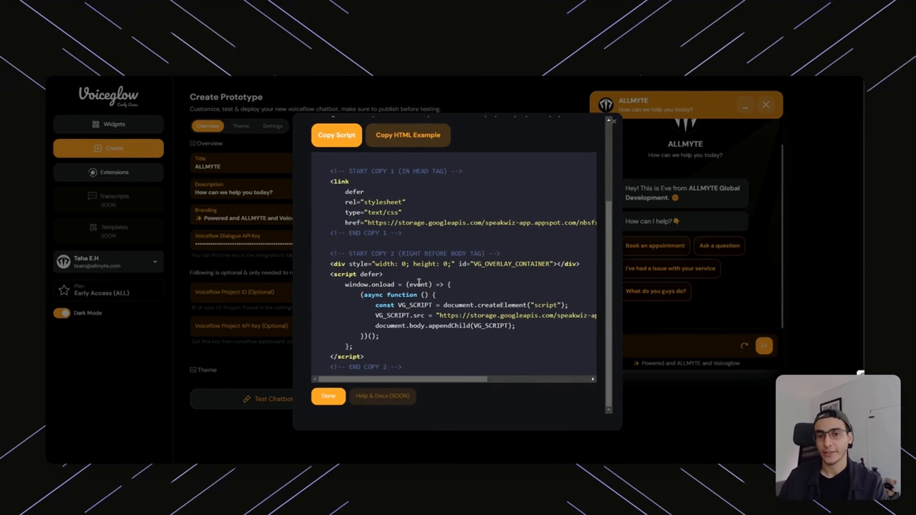
scroll(526, 339, up, 5)
scroll(553, 327, down, 5)
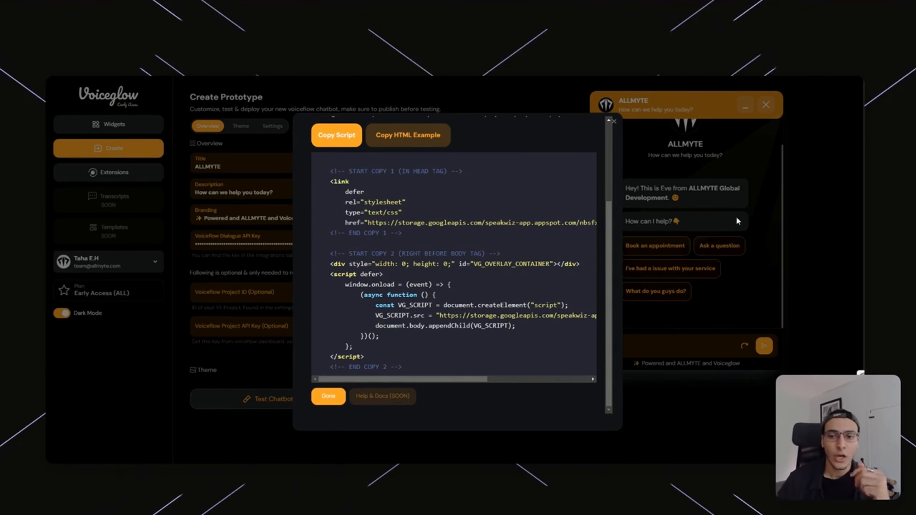
click(737, 228)
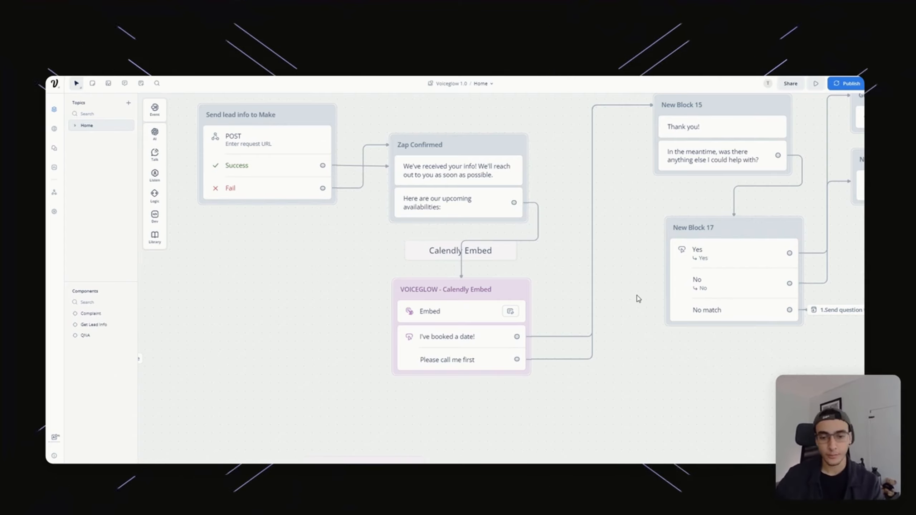
Examine the button options of the Calendly Embed block and follow their path to the thank-you block.
scroll(532, 385, right, 2)
scroll(532, 385, down, 1)
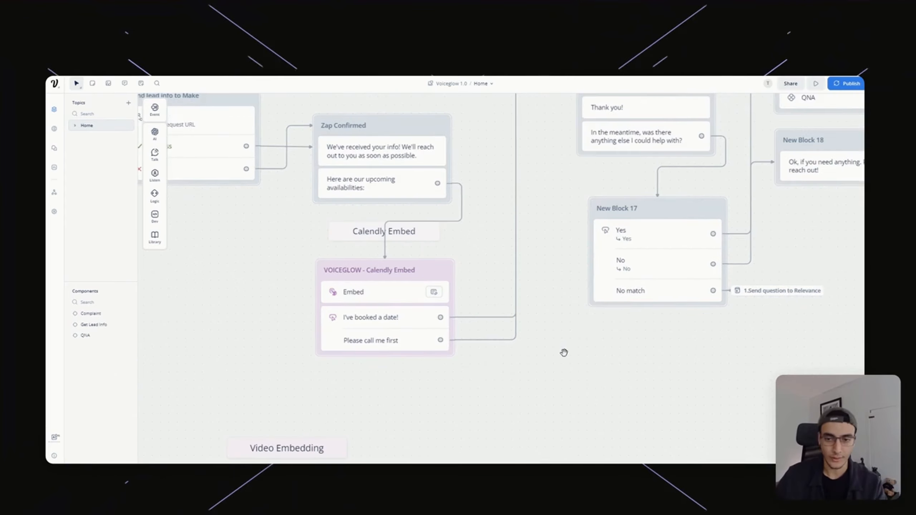
scroll(624, 343, down, 2)
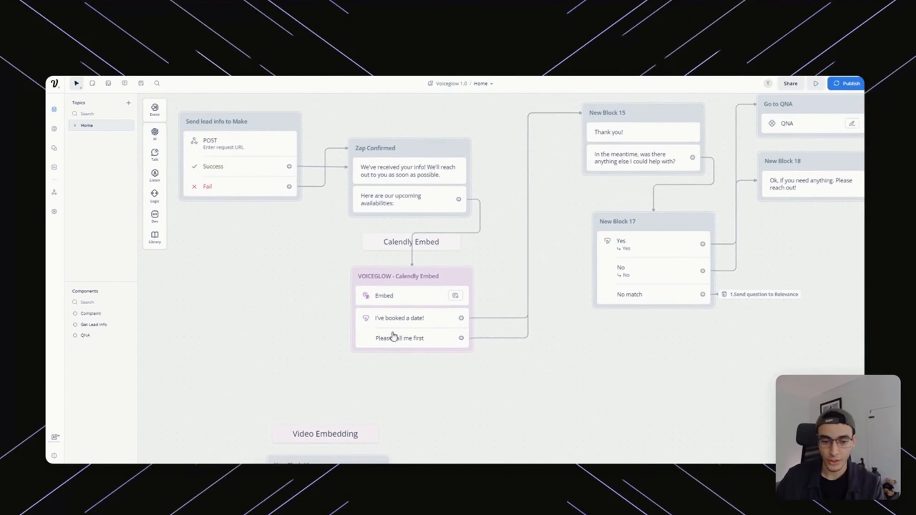
click(415, 336)
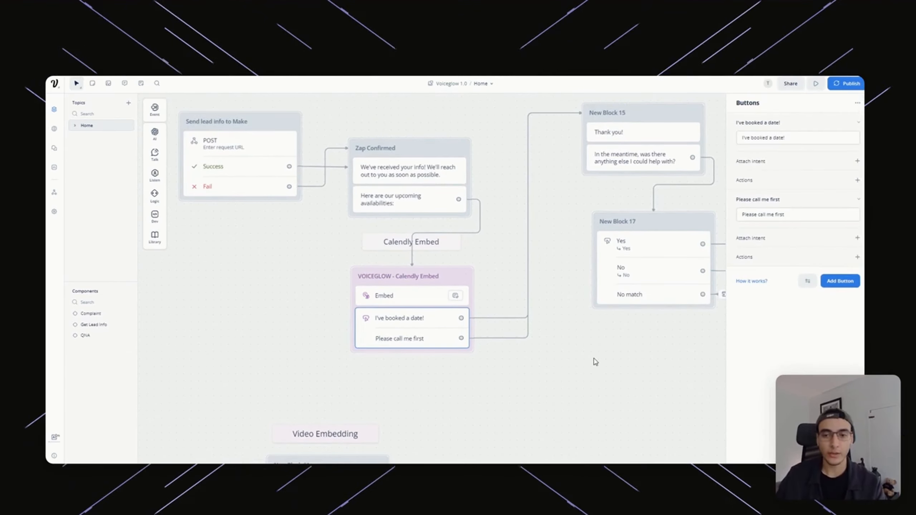
drag(658, 368, 547, 371)
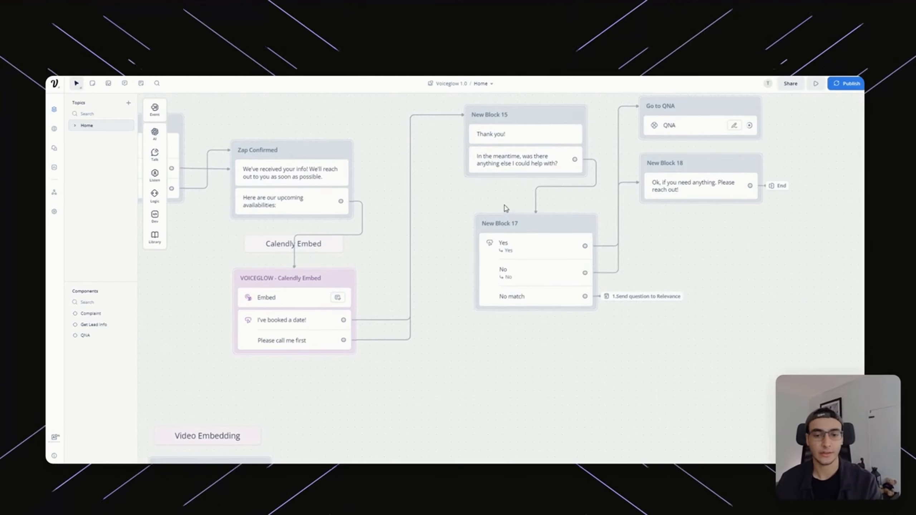
Examine the Yes, No and No match paths of New Block 17 and the blocks they lead to.
click(546, 241)
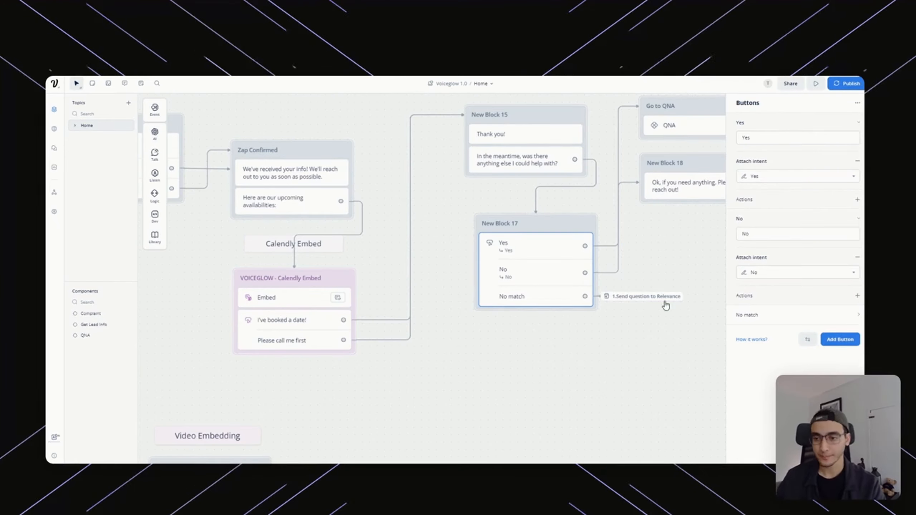
click(667, 271)
drag(666, 271, 457, 323)
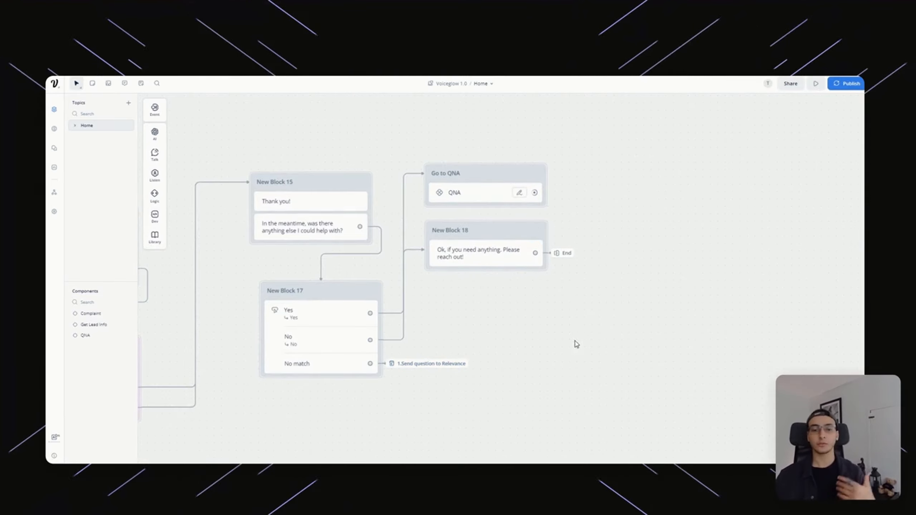
scroll(559, 297, down, 1)
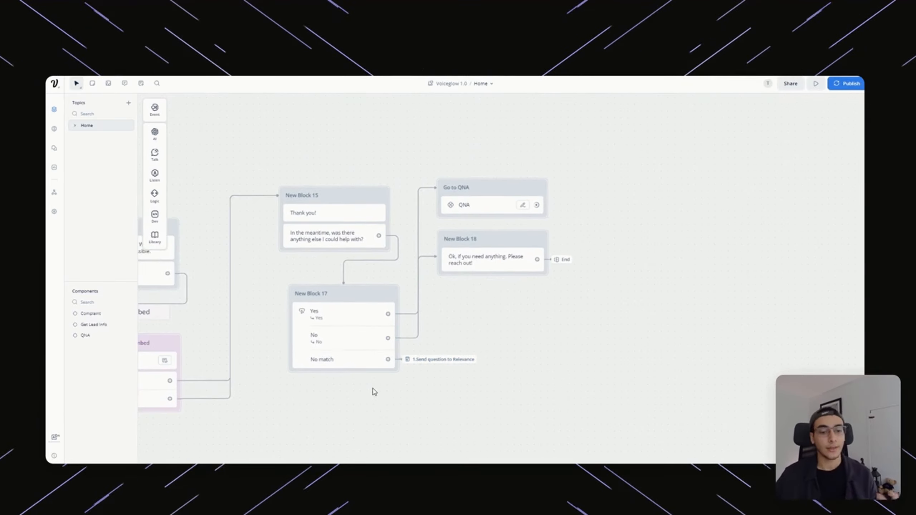
Return to the opening menu block, then open the Complaint component and examine its reassure block.
drag(375, 391, 691, 350)
scroll(740, 325, down, 2)
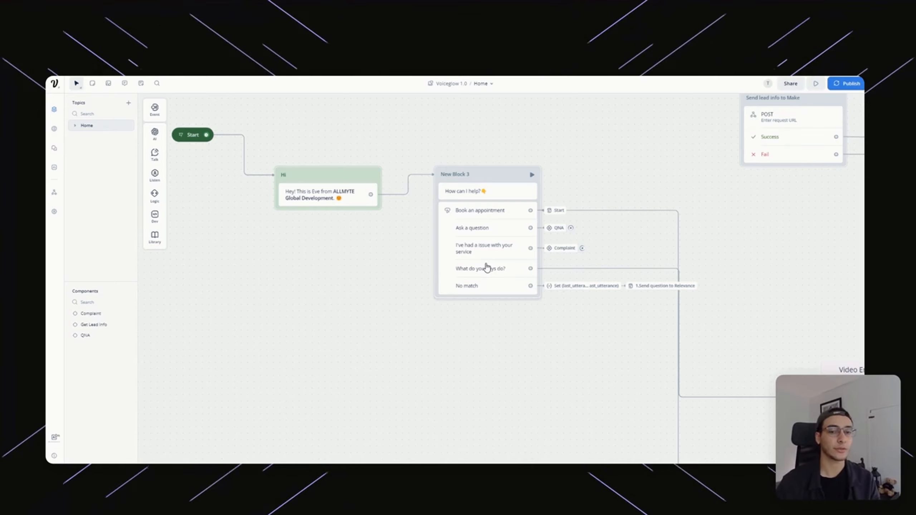
mouse_move(155, 175)
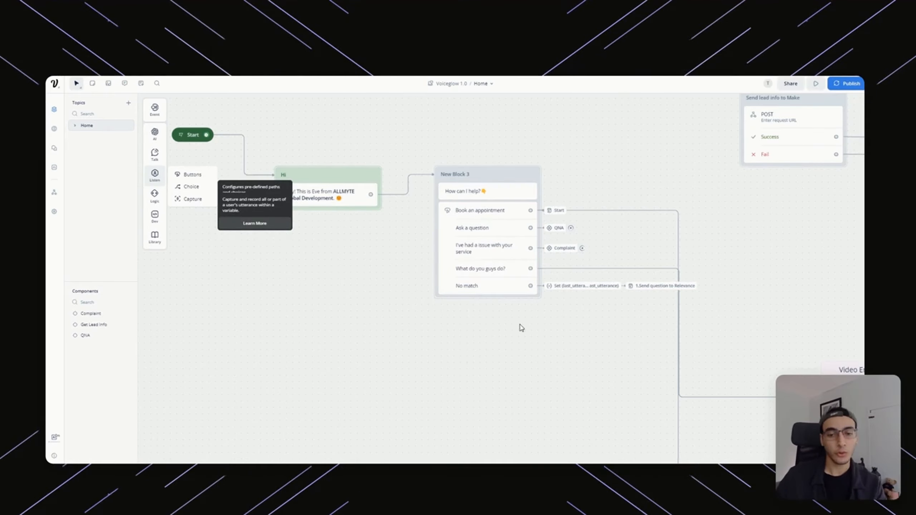
click(95, 314)
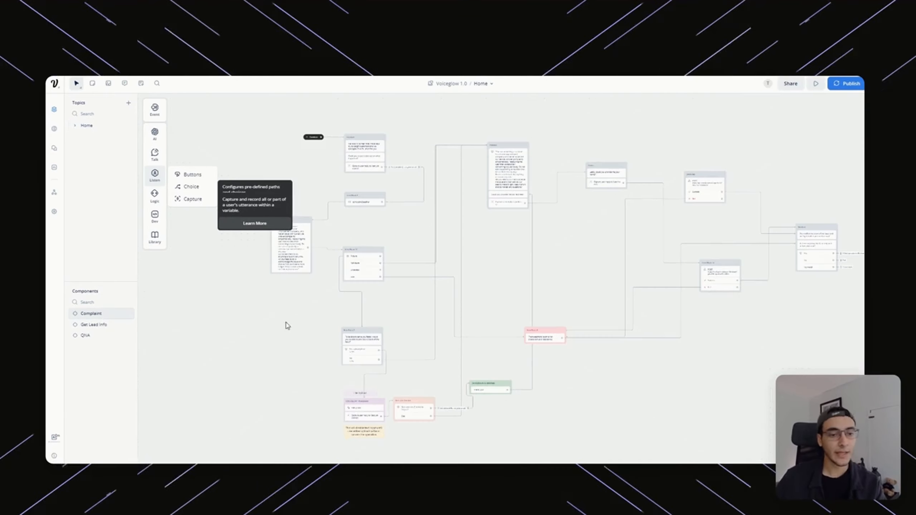
scroll(351, 164, up, 6)
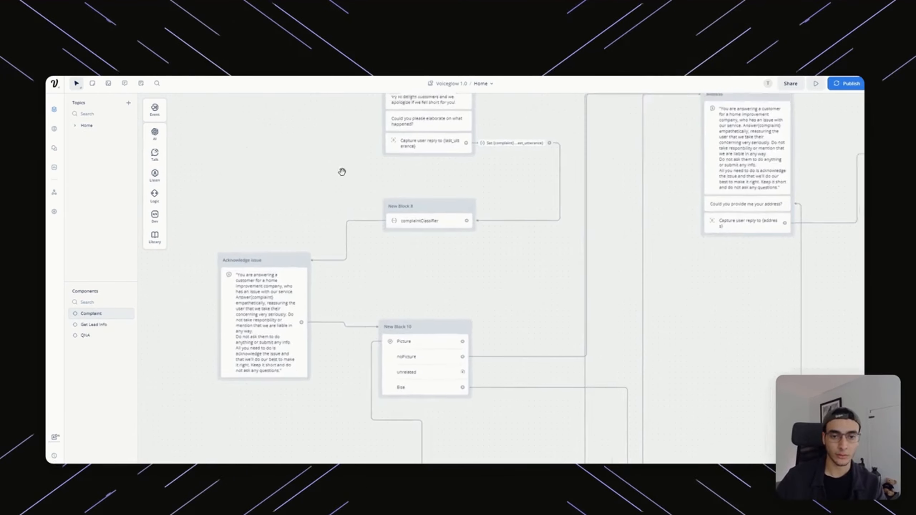
scroll(298, 258, up, 3)
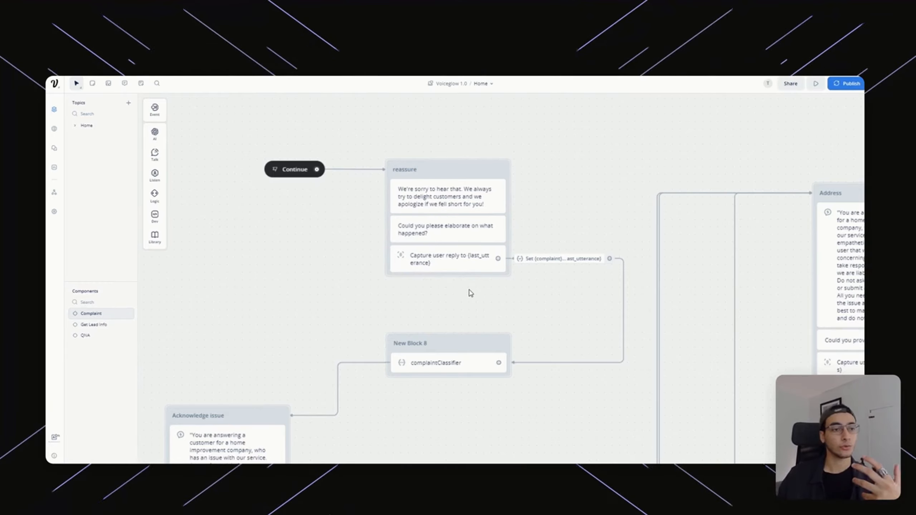
Open the complaintClassifier Set AI step in New Block 8 and read through its classification prompt.
scroll(577, 289, down, 3)
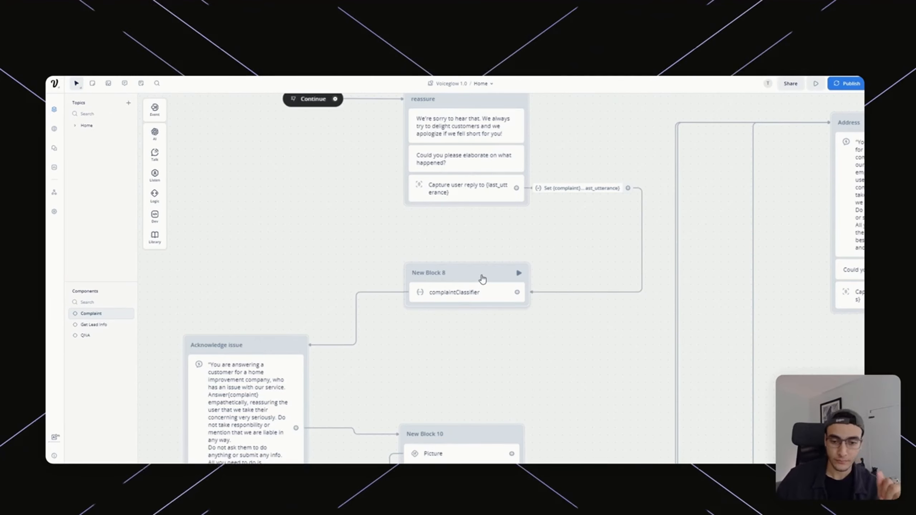
click(482, 279)
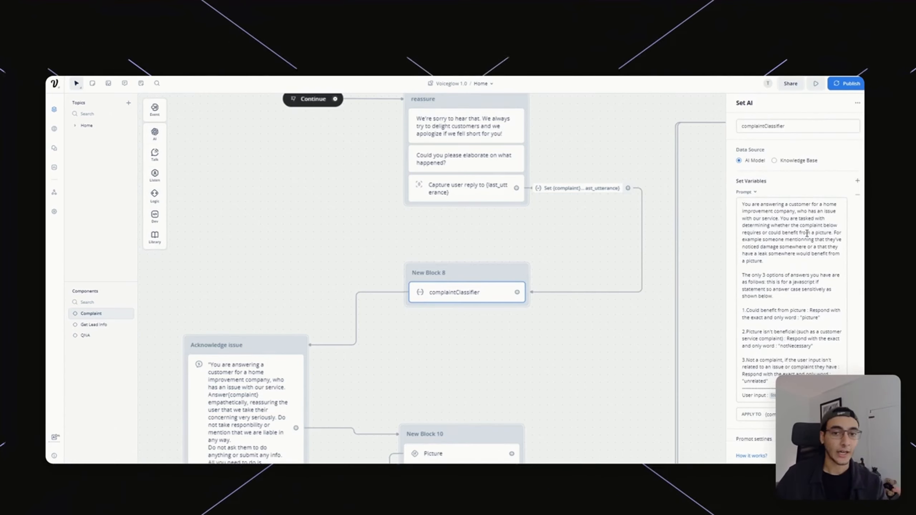
scroll(775, 213, down, 1)
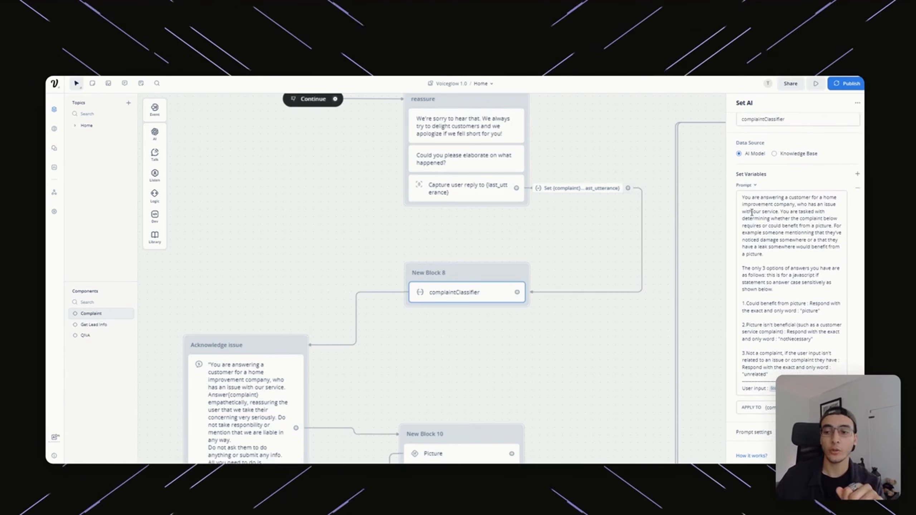
drag(753, 204, 799, 205)
click(808, 207)
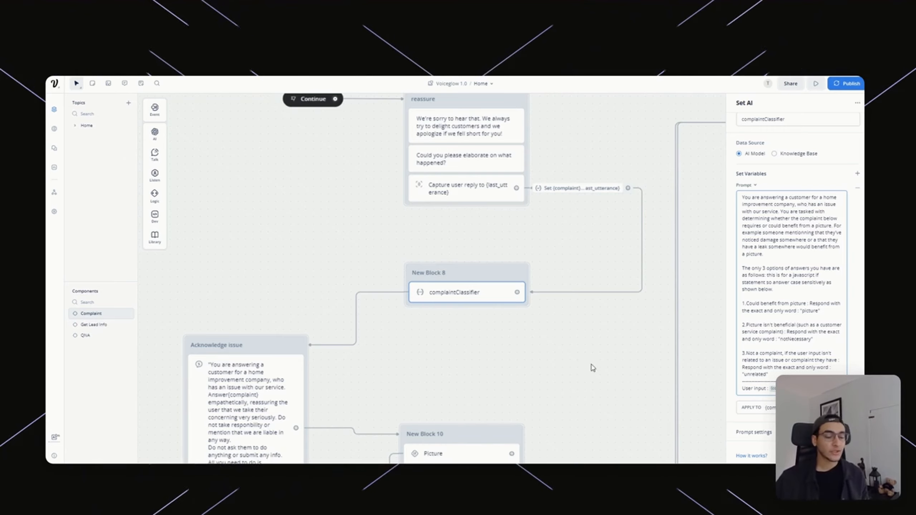
Examine the Acknowledge issue block's Response AI prompt and compare it with the complaintClassifier Set AI step.
drag(594, 355, 548, 297)
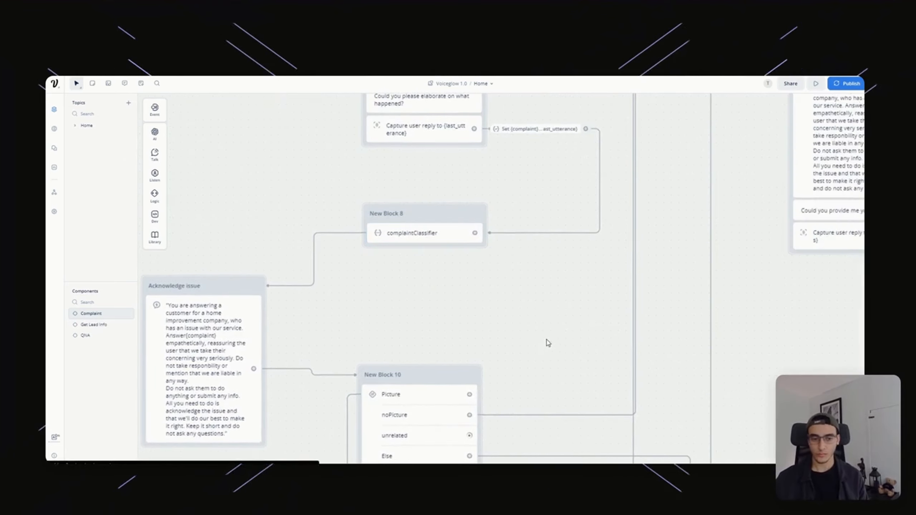
drag(295, 357, 545, 256)
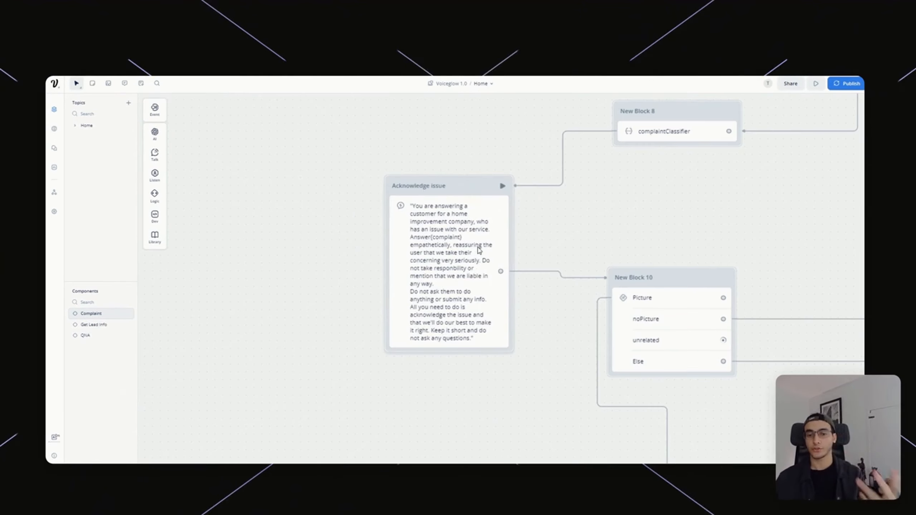
click(479, 250)
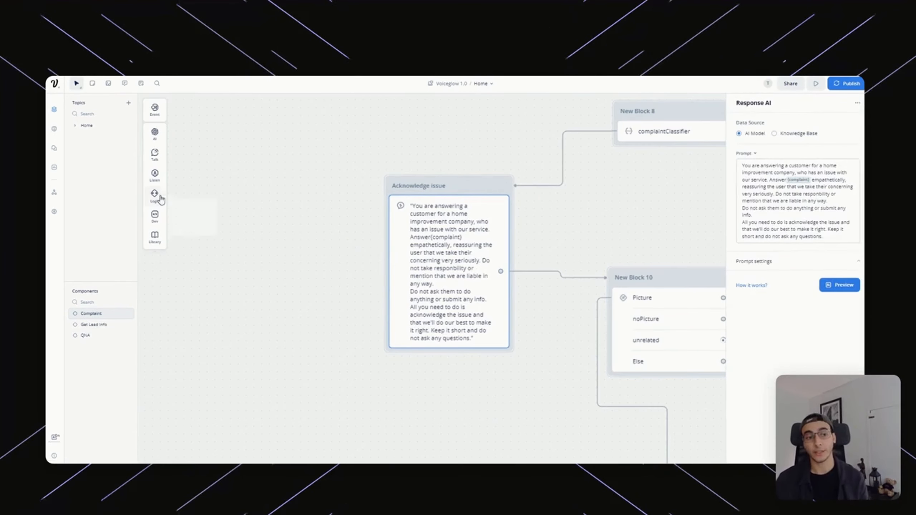
mouse_move(155, 138)
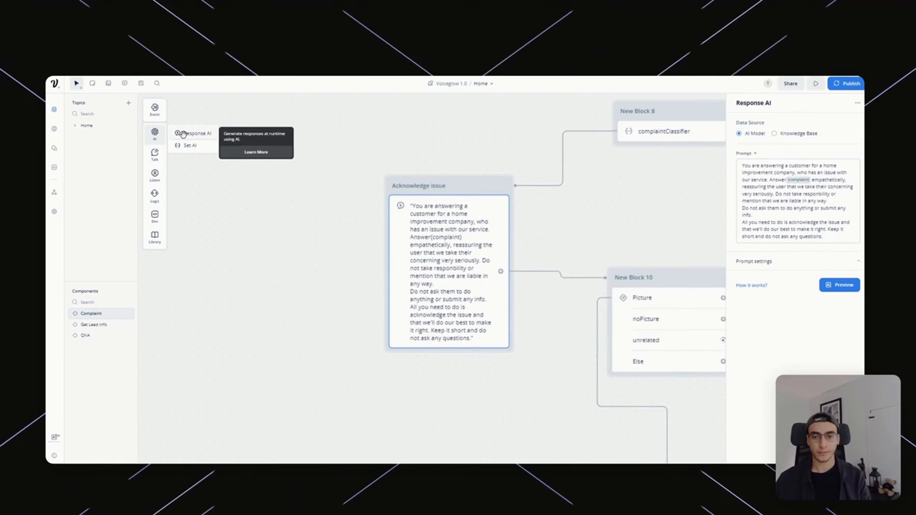
drag(628, 190, 438, 256)
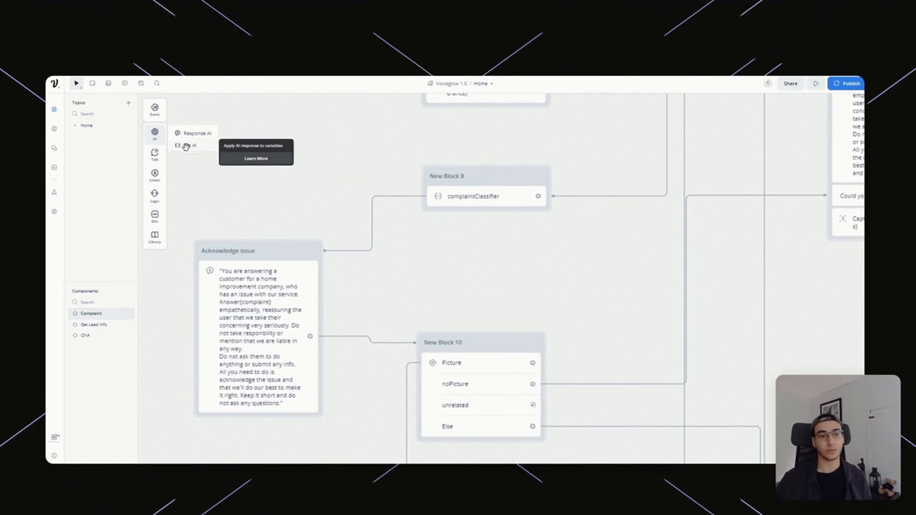
click(483, 197)
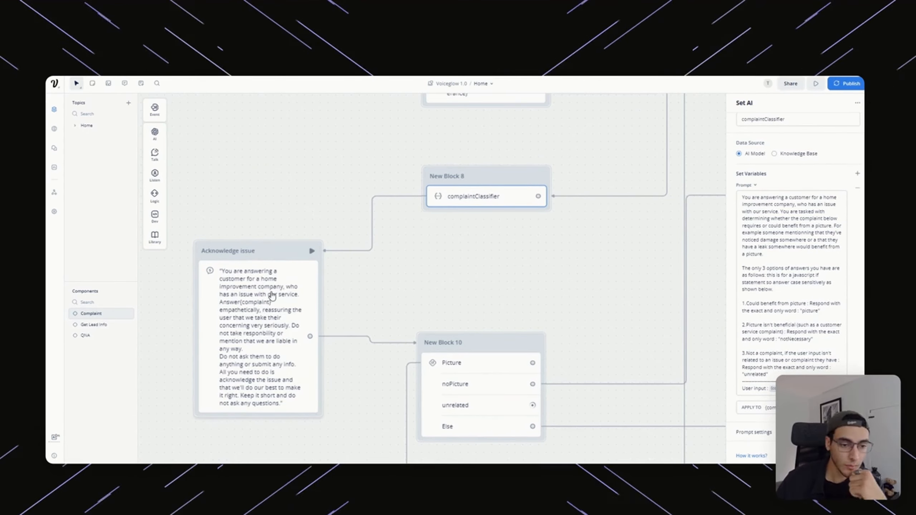
click(279, 317)
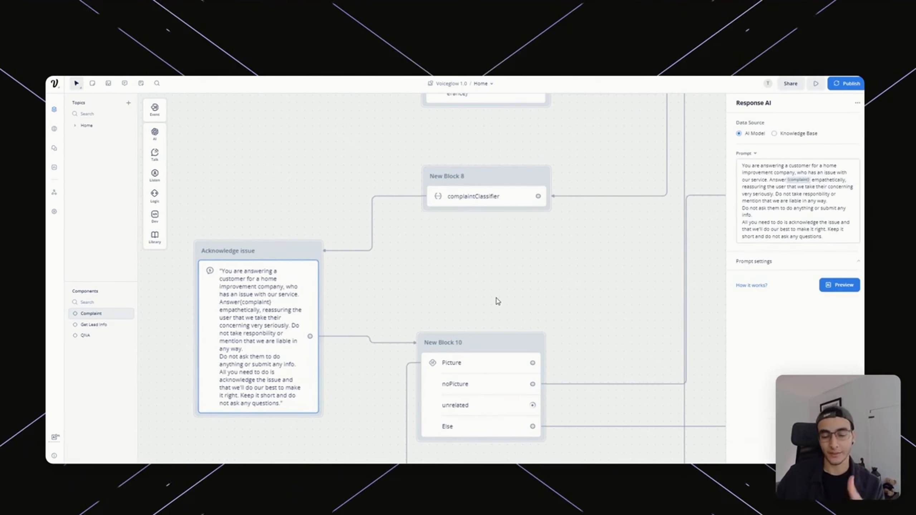
In the Acknowledge issue block's Response AI prompt, shorten the word "concerning" to "concern".
drag(497, 301, 654, 275)
click(654, 275)
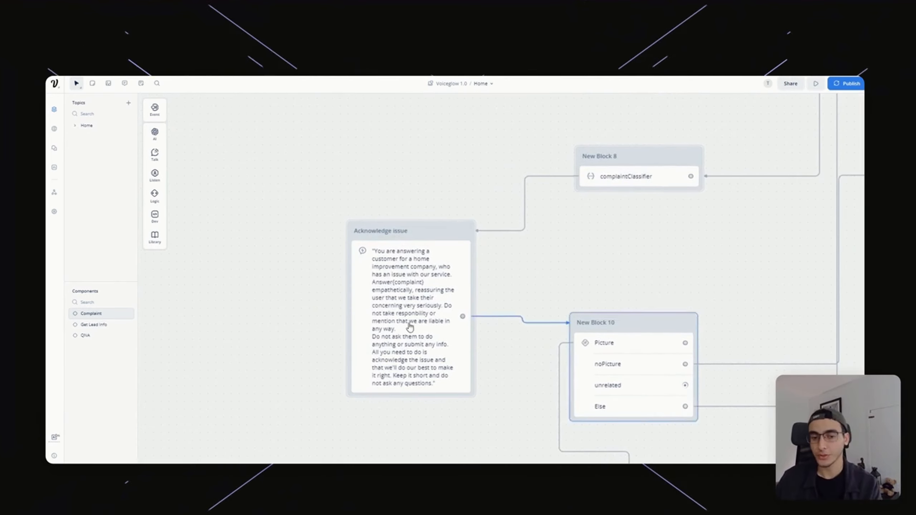
click(440, 294)
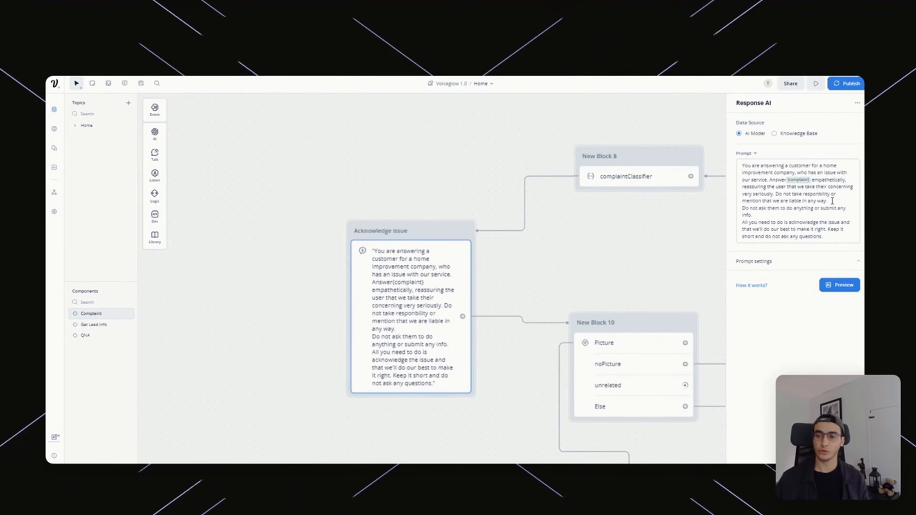
click(853, 186)
key(BackSpace)
key(BackSpace)
key(BackSpace)
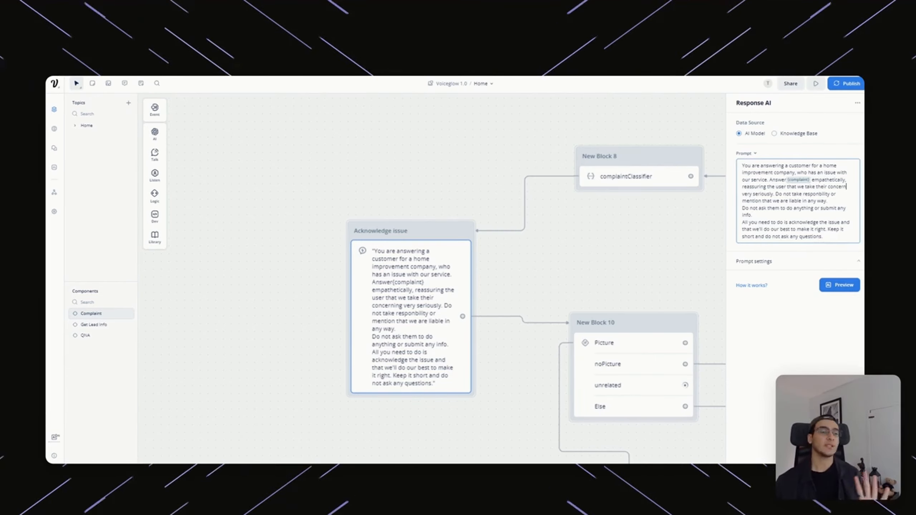
click(654, 209)
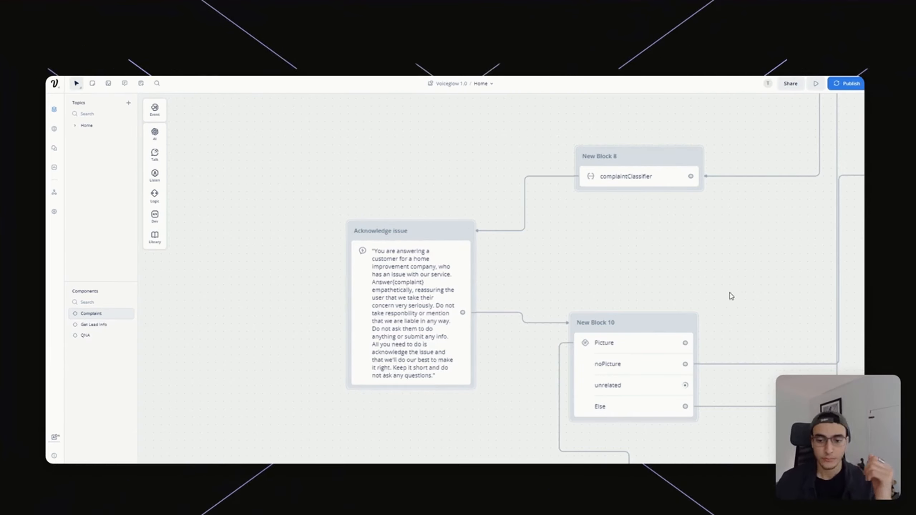
Open the condition step in New Block 10 and examine the rule behind its Picture path.
drag(732, 296, 559, 201)
click(487, 250)
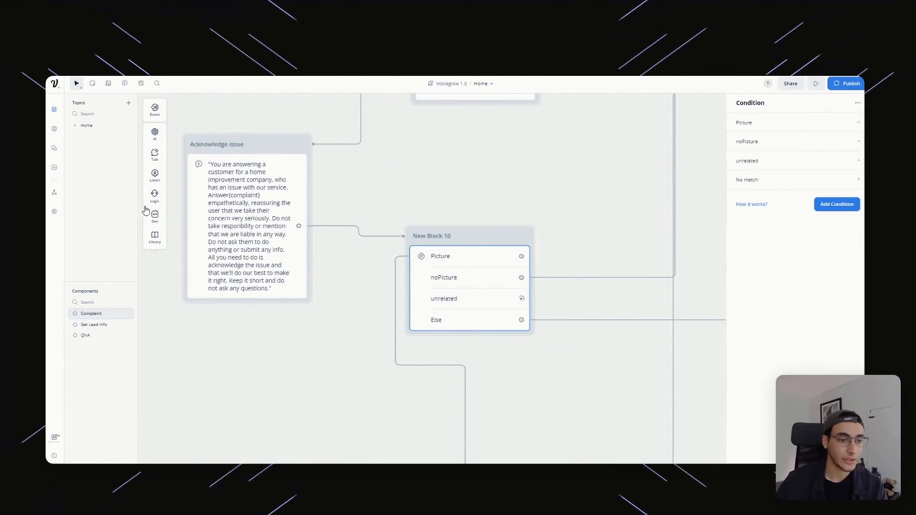
mouse_move(157, 204)
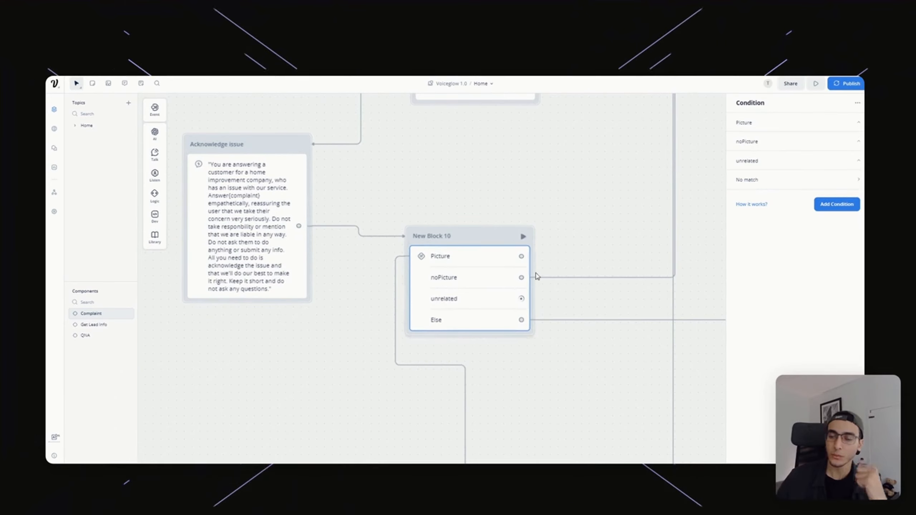
click(814, 128)
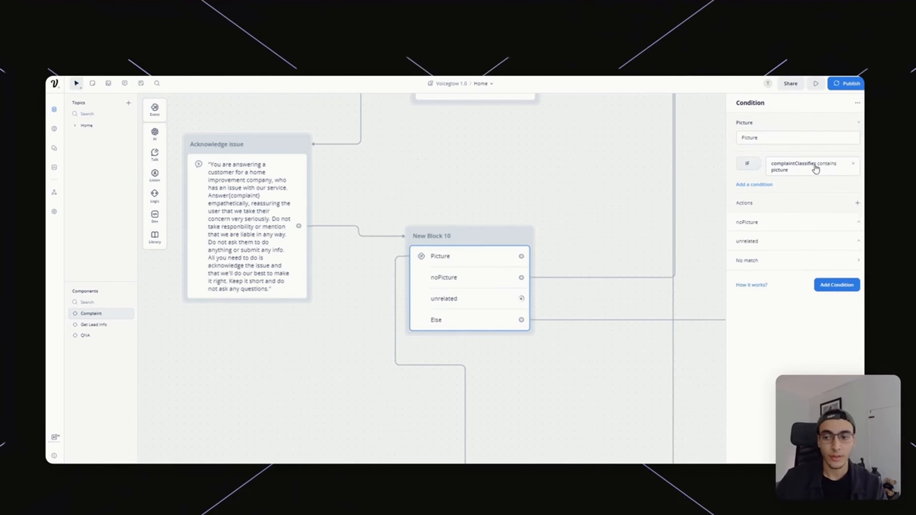
click(594, 191)
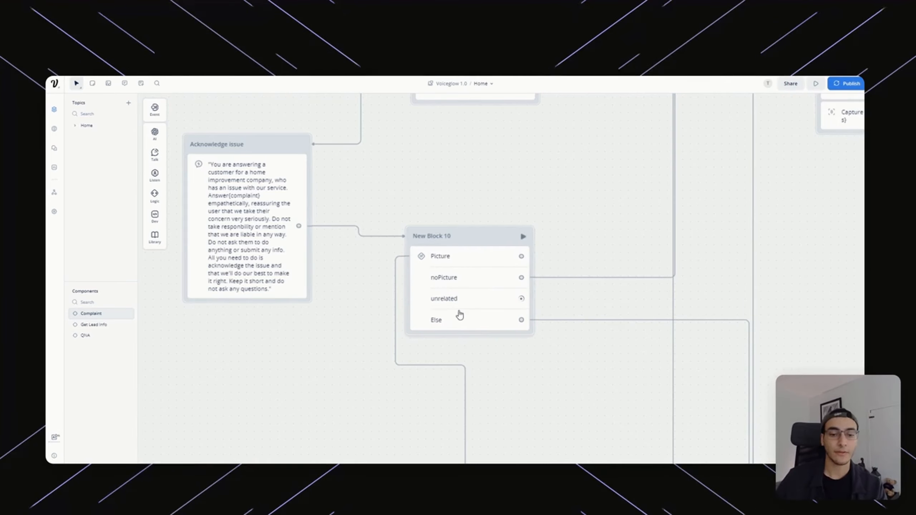
Examine the noPicture and unrelated rules of New Block 10's condition step, and close its settings.
click(460, 313)
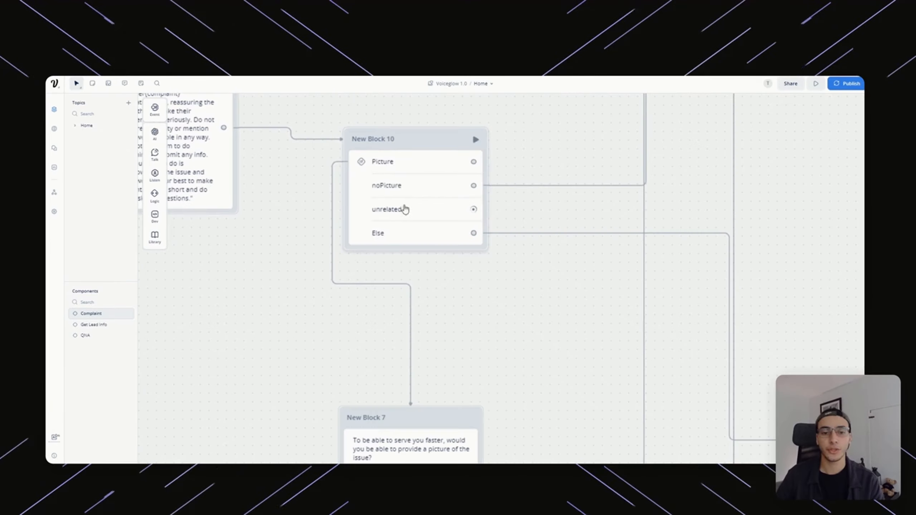
click(448, 202)
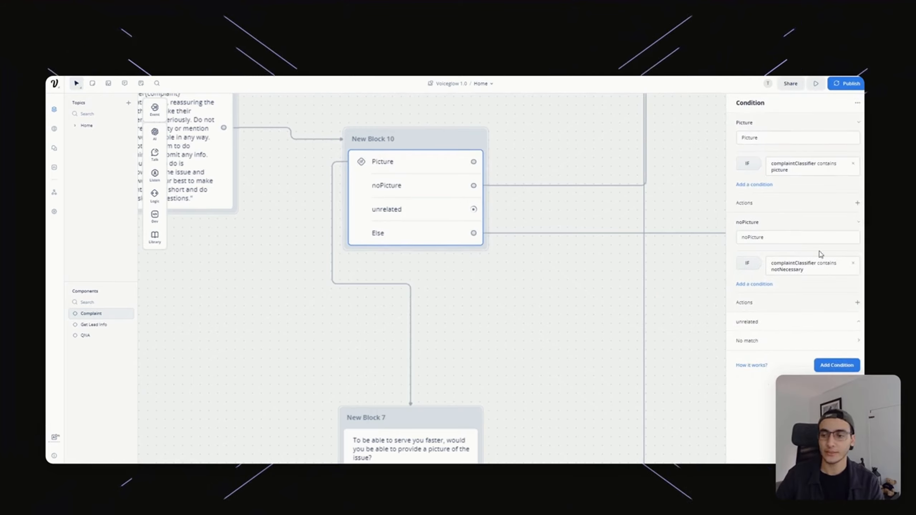
click(796, 330)
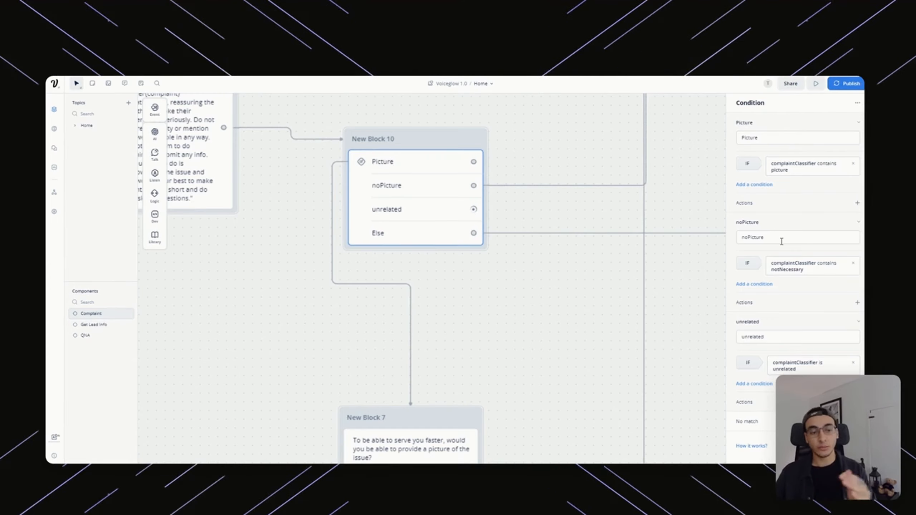
click(665, 329)
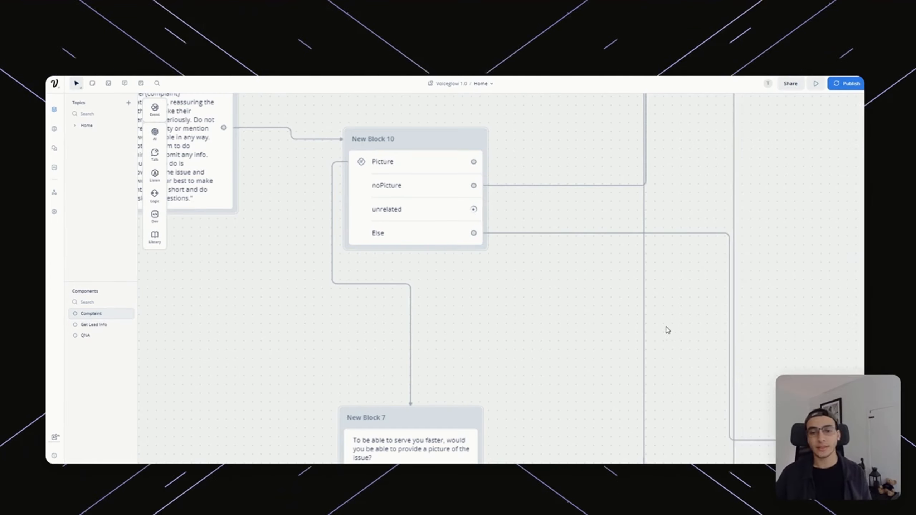
Reopen the complaintClassifier Set AI step in New Block 8 and review the answer options in its prompt.
drag(665, 329, 743, 436)
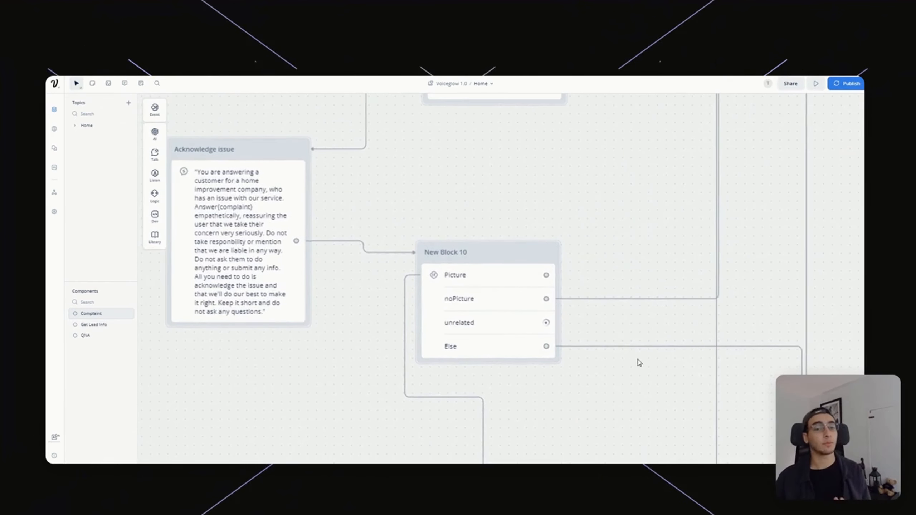
scroll(624, 369, up, 5)
click(562, 296)
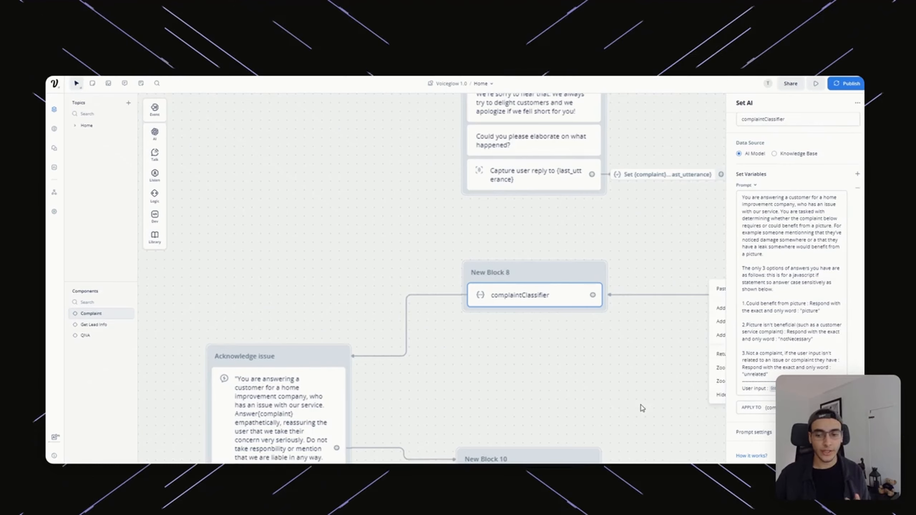
click(616, 375)
click(556, 305)
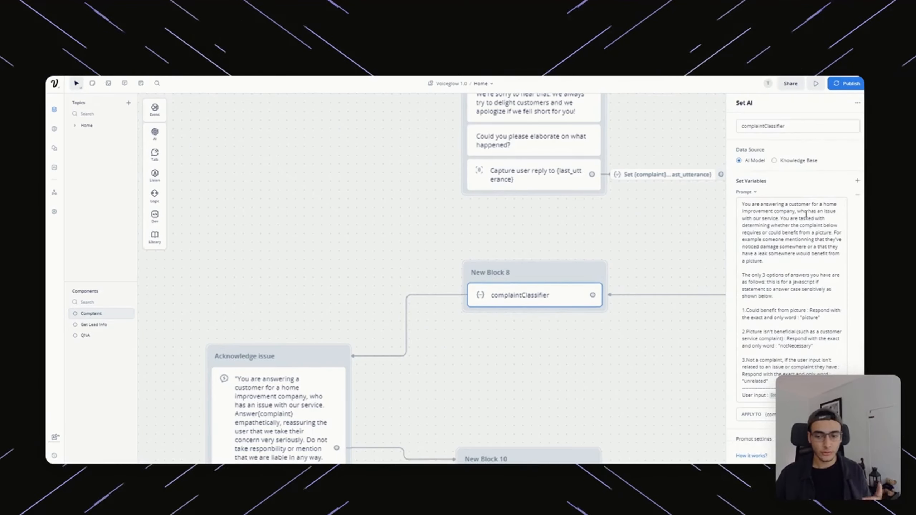
scroll(806, 214, down, 1)
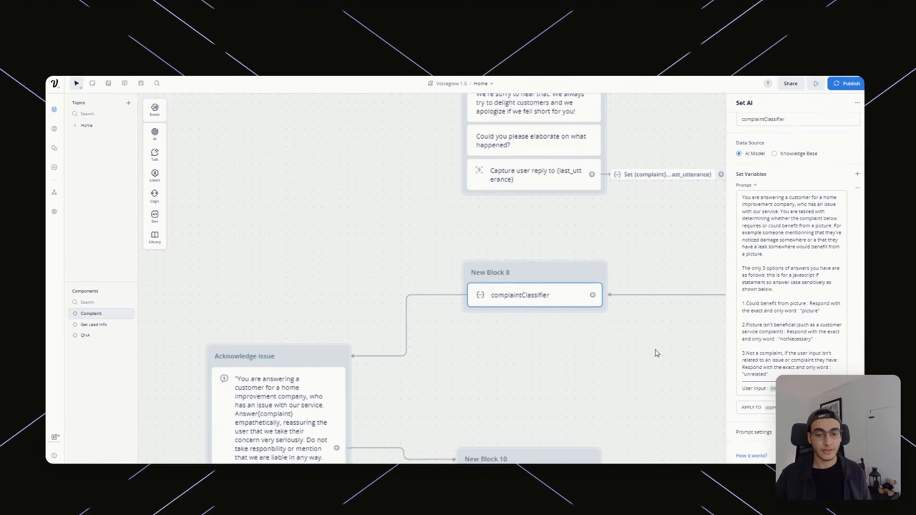
Trace New Block 10's Else path to the error message in New Block 6, and return to the classifier block.
drag(656, 352, 638, 141)
scroll(562, 269, up, 4)
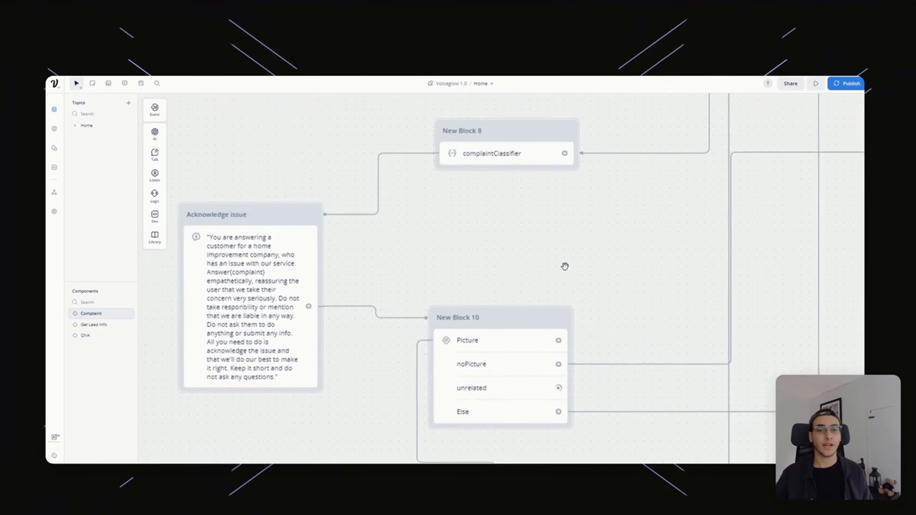
drag(564, 285, 523, 206)
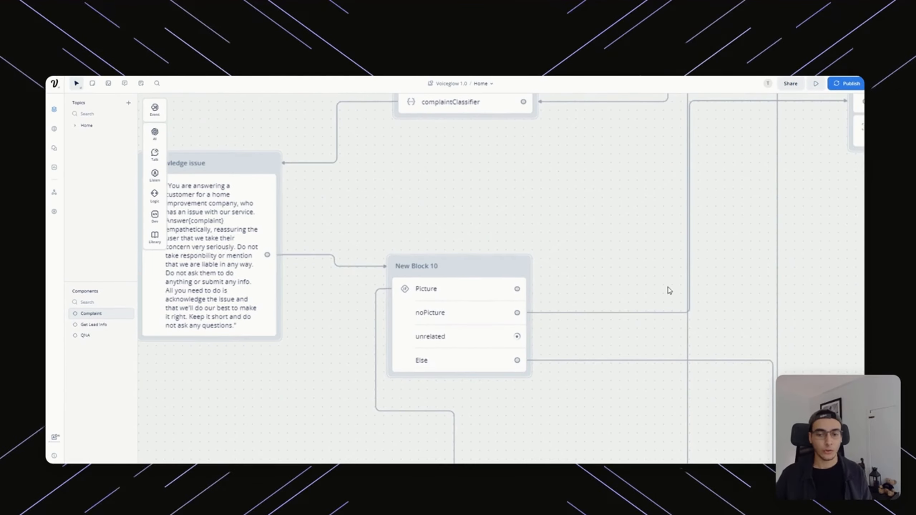
drag(634, 256, 385, 133)
scroll(489, 229, down, 1)
drag(563, 246, 435, 191)
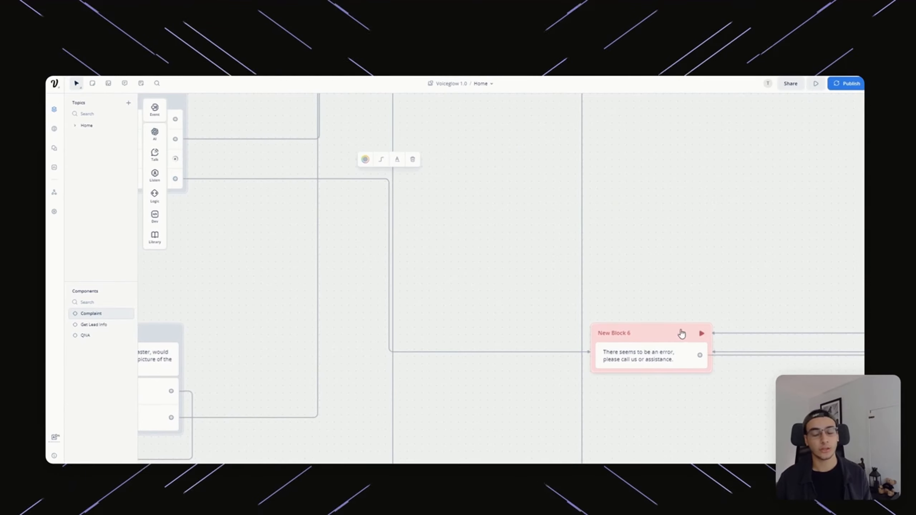
drag(285, 273, 605, 305)
drag(543, 190, 551, 339)
scroll(551, 340, up, 3)
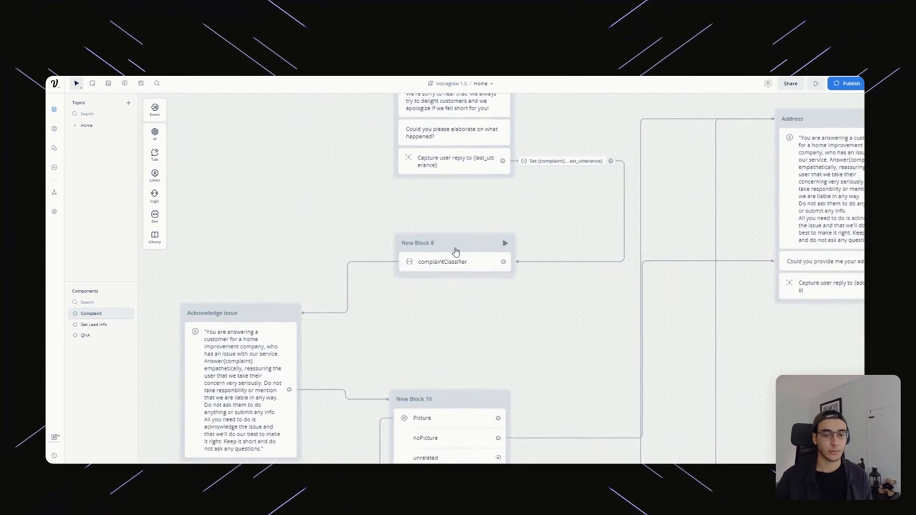
Follow New Block 10's Picture path to New Block 7 and examine its picture request and Yes/No choices.
scroll(562, 354, down, 5)
scroll(512, 232, down, 2)
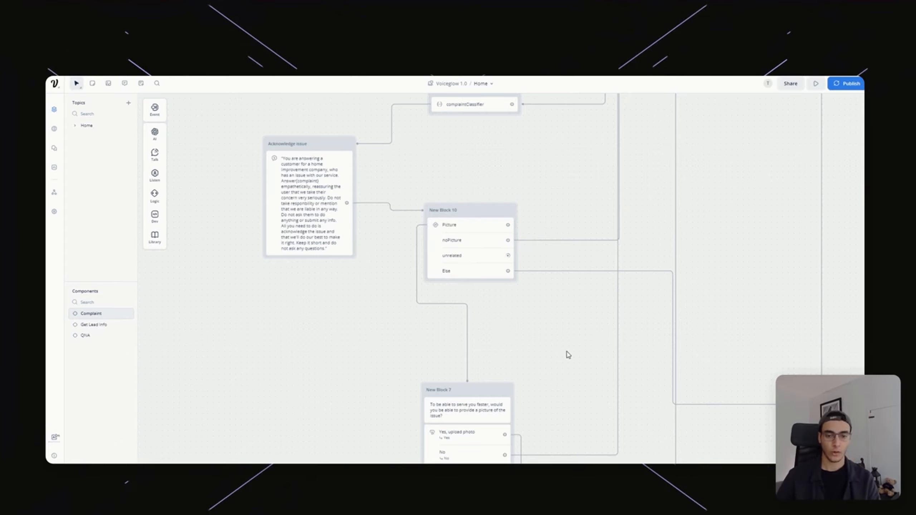
drag(567, 350, 582, 244)
scroll(563, 227, up, 3)
drag(563, 346, 615, 266)
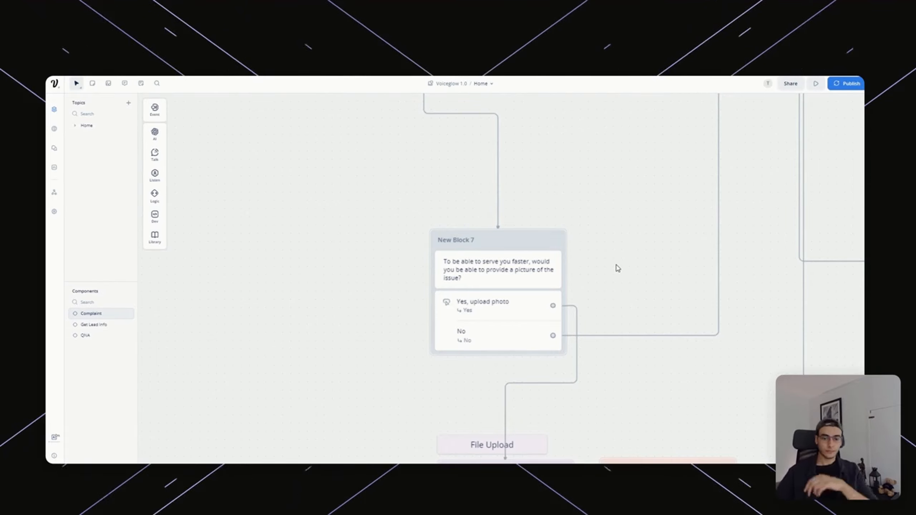
drag(618, 285, 605, 194)
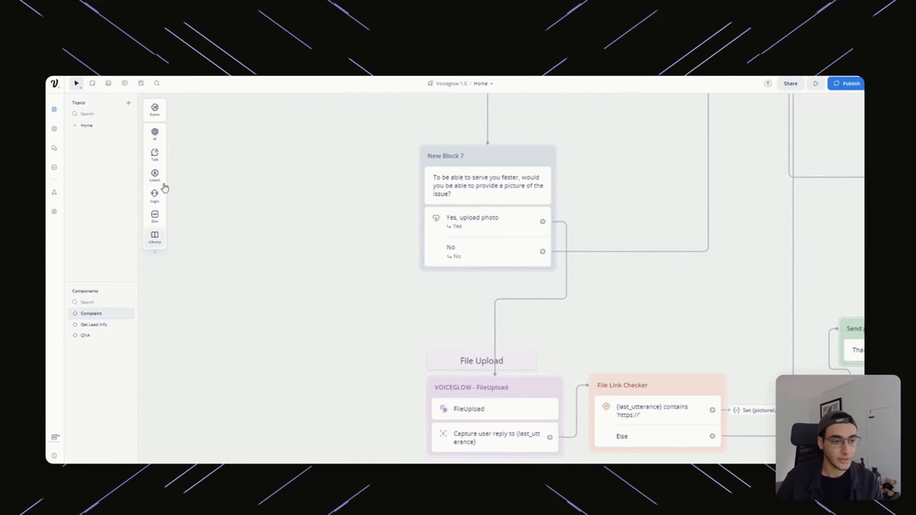
mouse_move(157, 150)
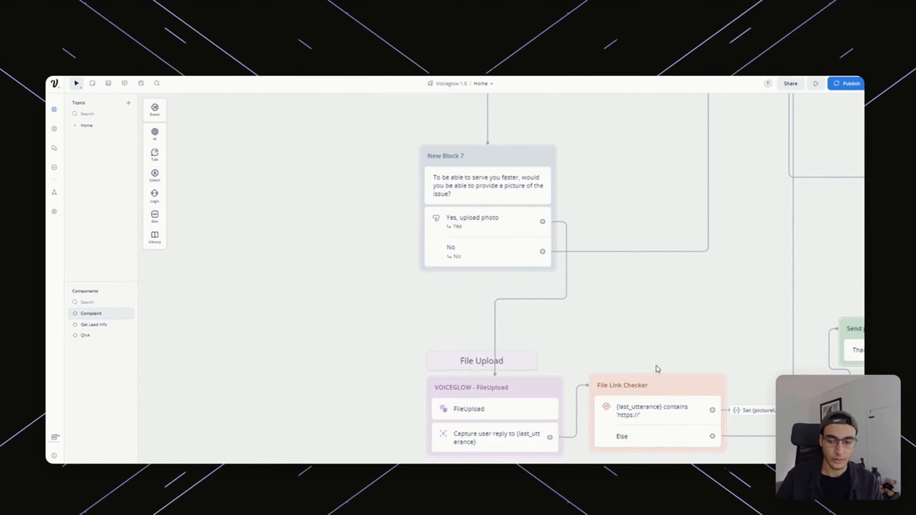
drag(617, 191, 581, 246)
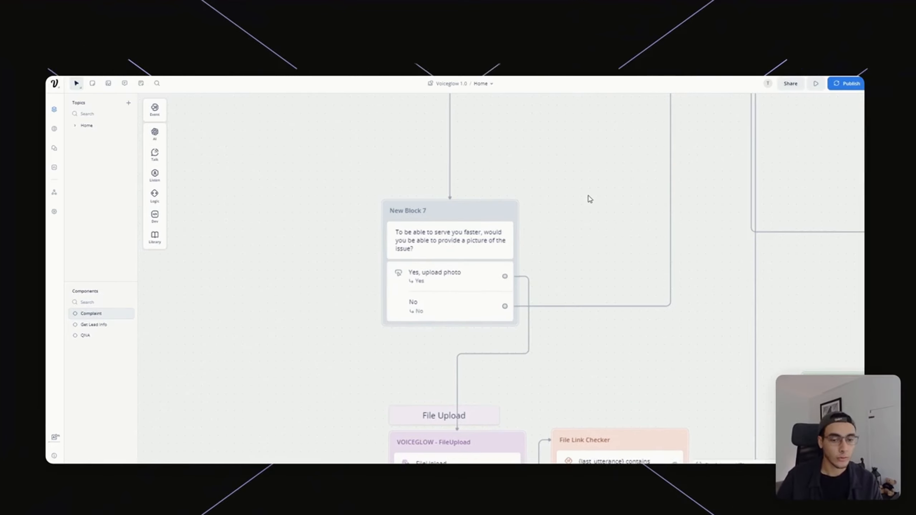
Trace the no-picture path through the Address and Name blocks to the POST request in New Block 14 and the Notified block.
scroll(590, 199, down, 3)
drag(691, 137, 552, 379)
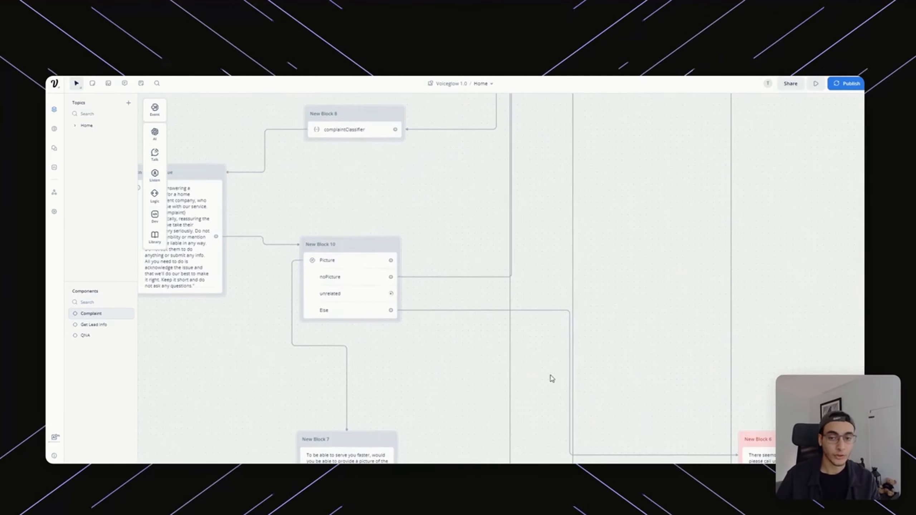
click(509, 397)
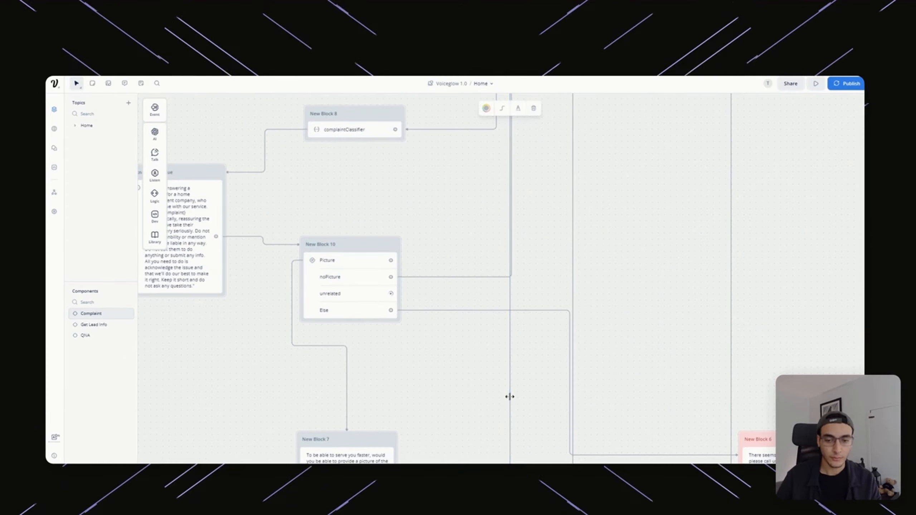
scroll(549, 225, up, 5)
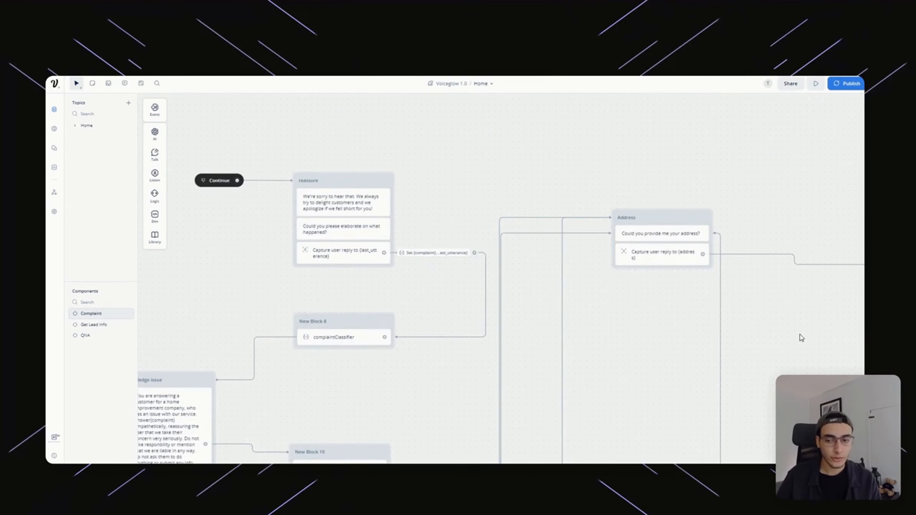
drag(799, 337, 574, 307)
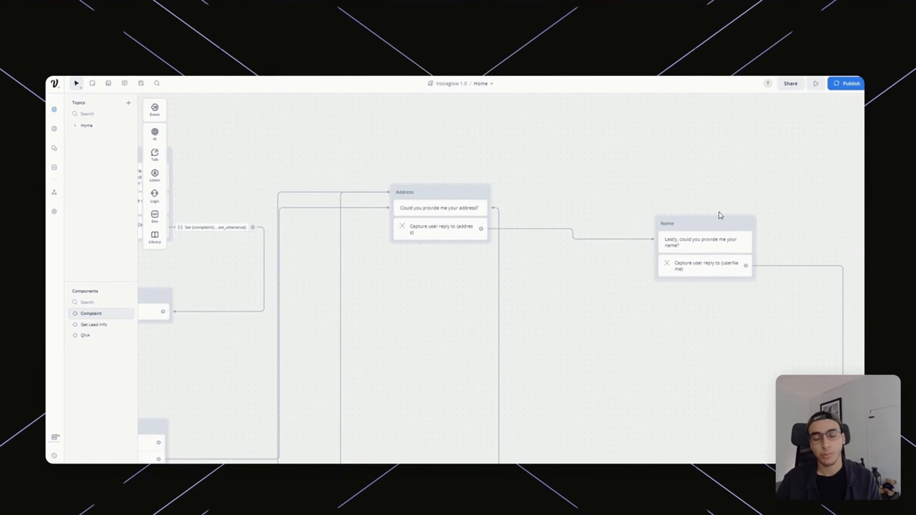
drag(761, 344, 476, 305)
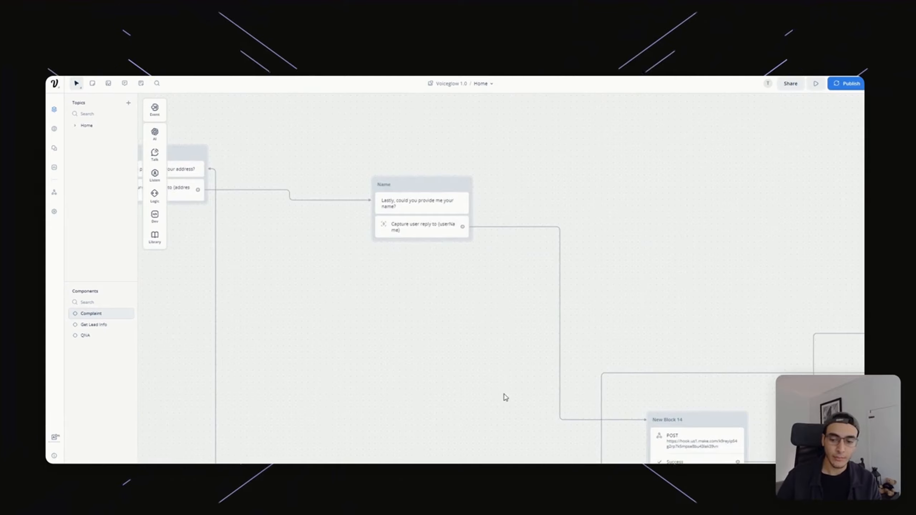
drag(503, 397, 363, 274)
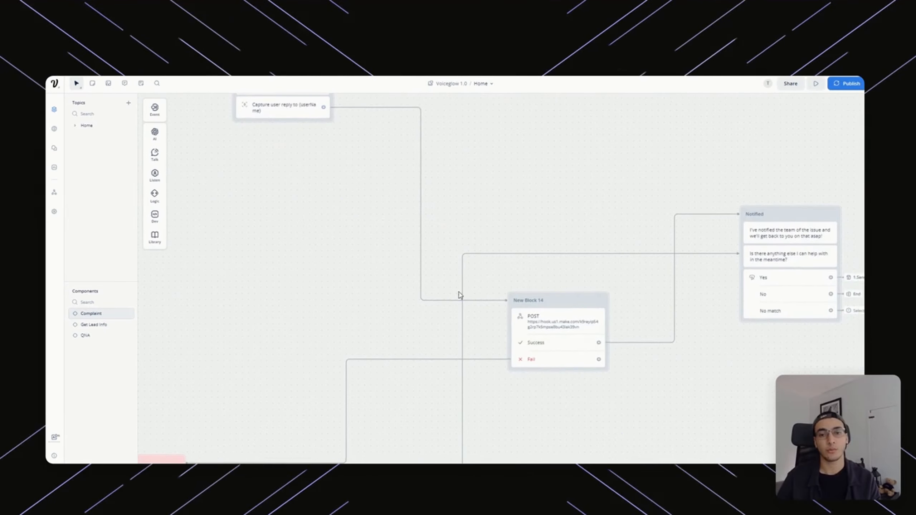
drag(460, 297, 285, 228)
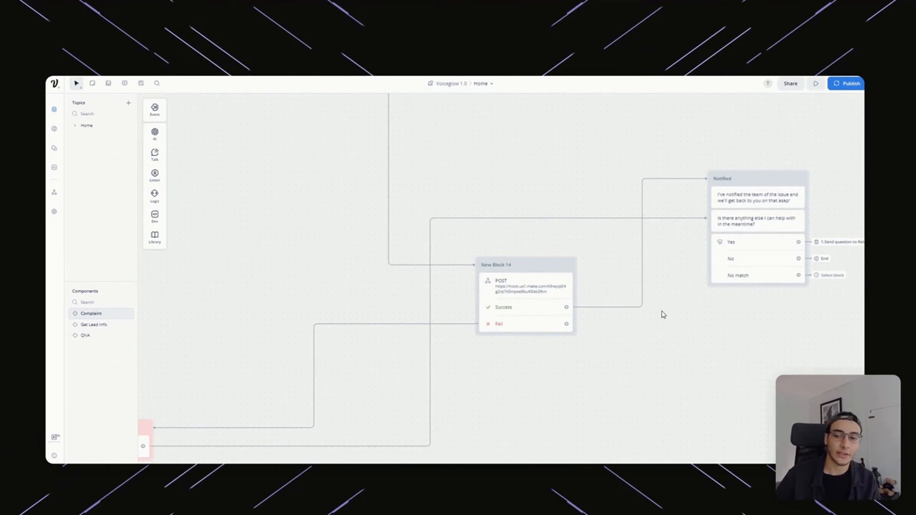
Return to New Block 7 and follow its "Yes, upload photo" path to the File Upload section and File Link Checker.
scroll(322, 207, left, 15)
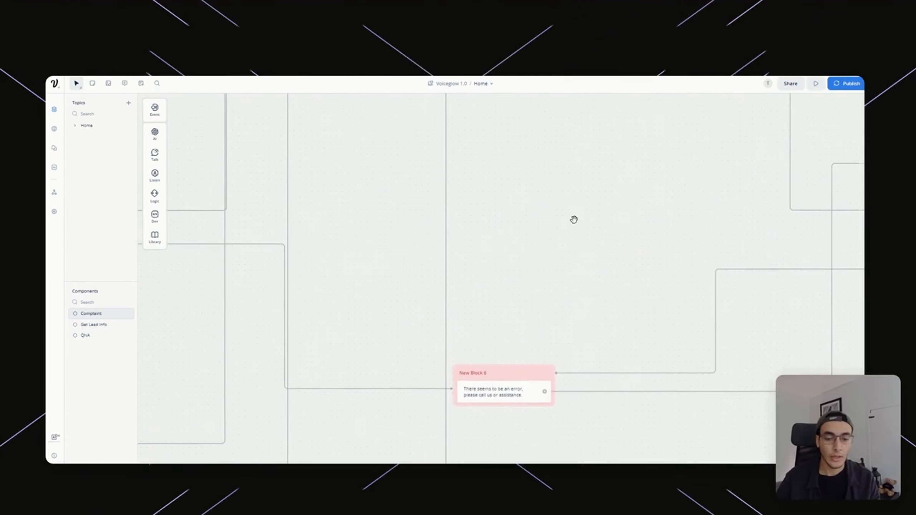
scroll(498, 302, up, 1)
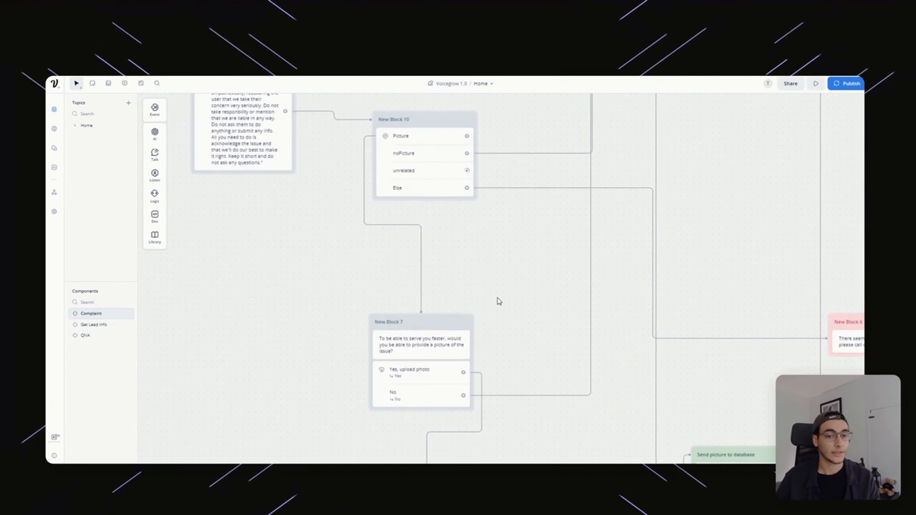
scroll(569, 347, down, 5)
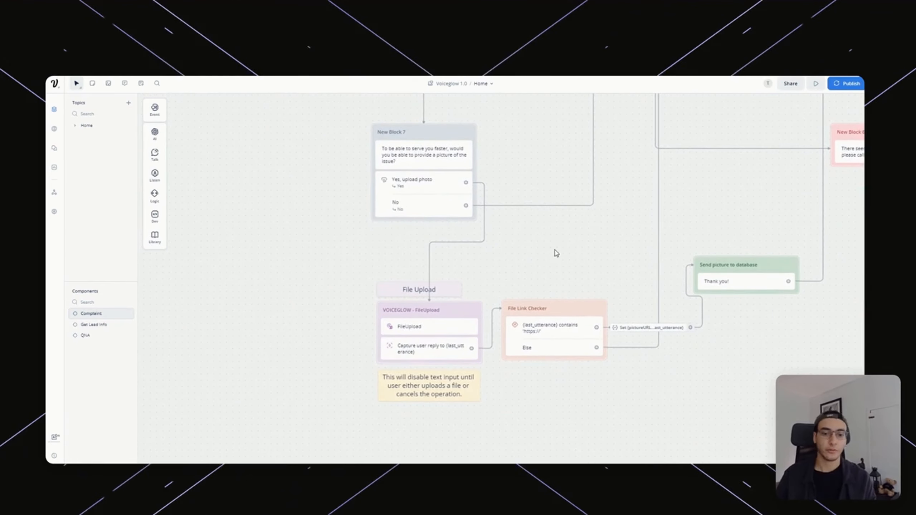
scroll(516, 257, up, 2)
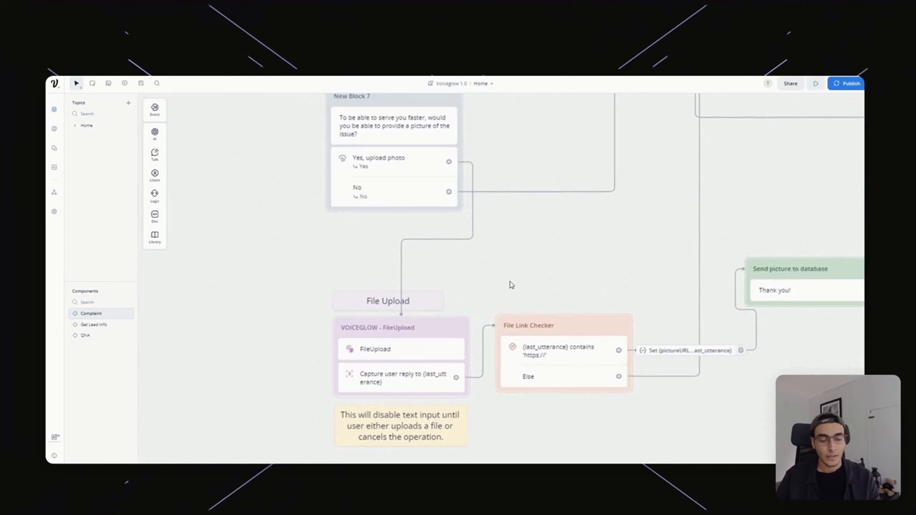
drag(512, 285, 544, 198)
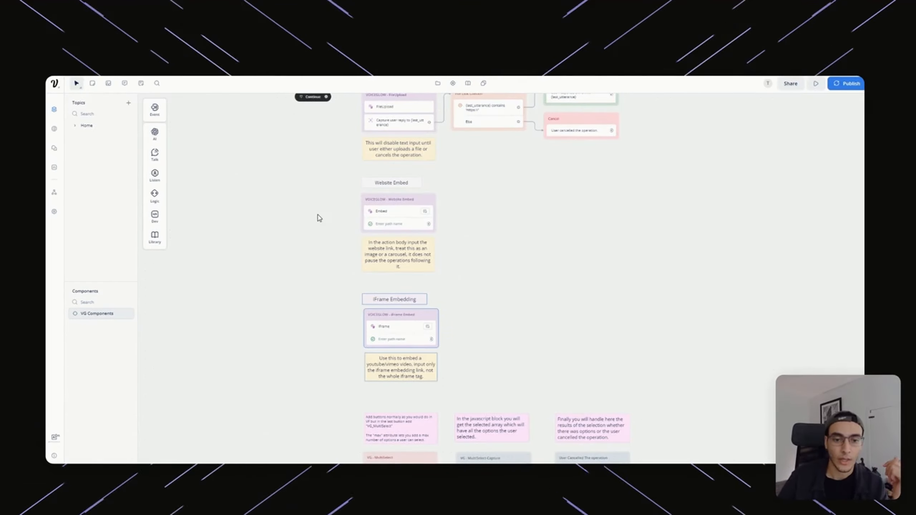
In the Voiceglow Extensions project, examine the File Upload template with its File Link Checker and Continue and Cancel blocks.
click(319, 218)
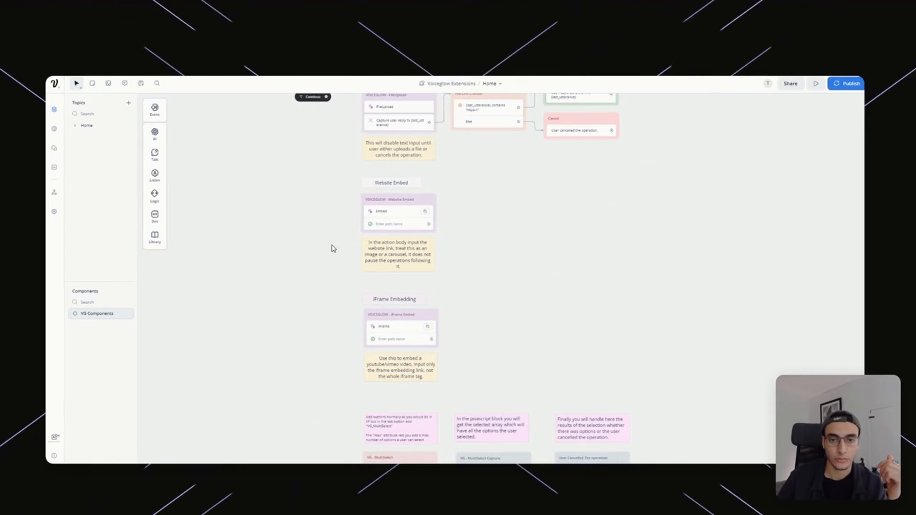
scroll(339, 202, up, 2)
scroll(378, 217, up, 3)
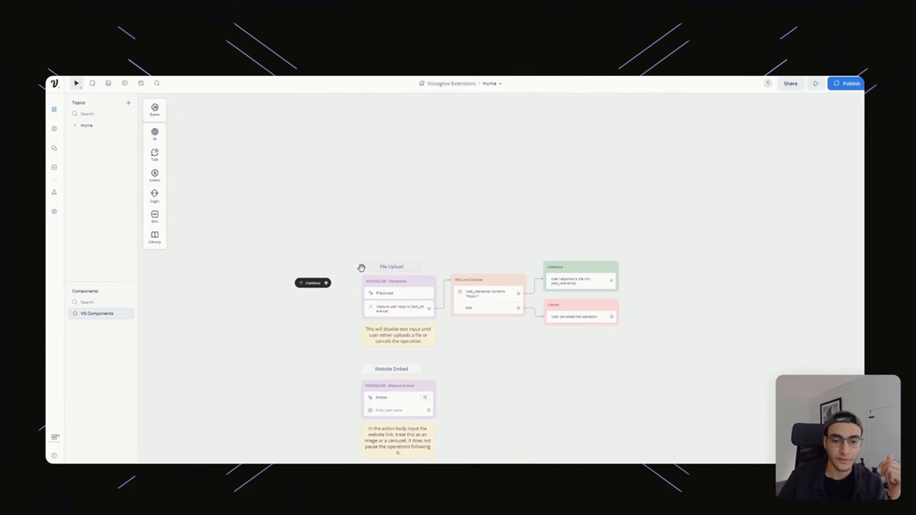
drag(342, 229, 357, 243)
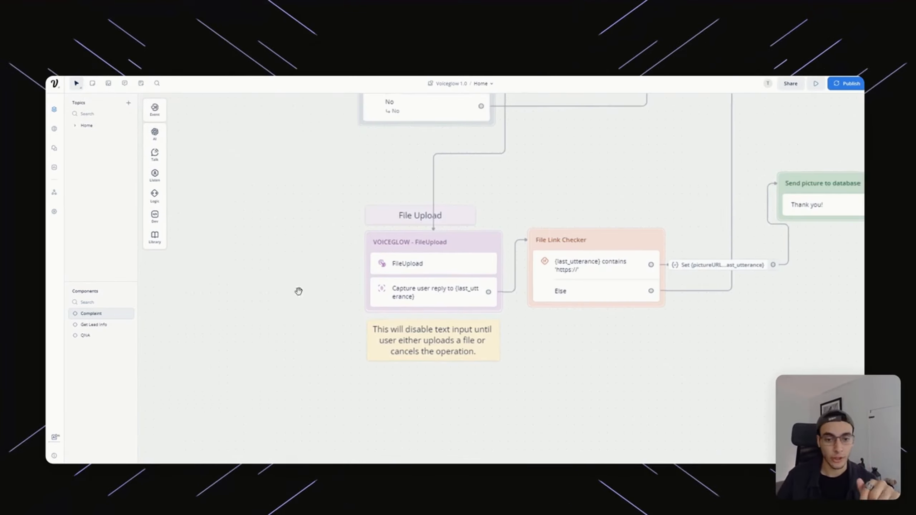
Back in the Voiceglow 1.0 project, examine the FileUpload action and the reply capture step in the VOICEGLOW - FileUpload block.
drag(299, 291, 235, 225)
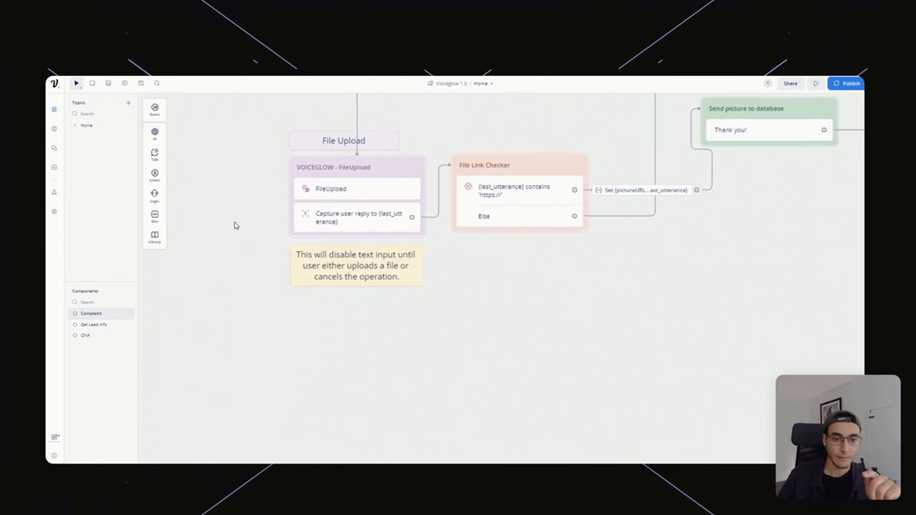
scroll(325, 210, up, 1)
click(351, 218)
click(456, 129)
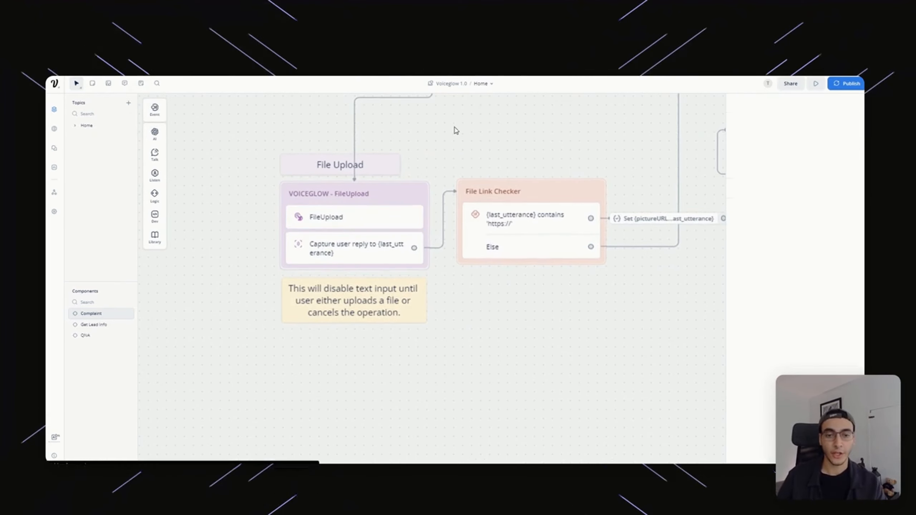
drag(468, 142, 474, 190)
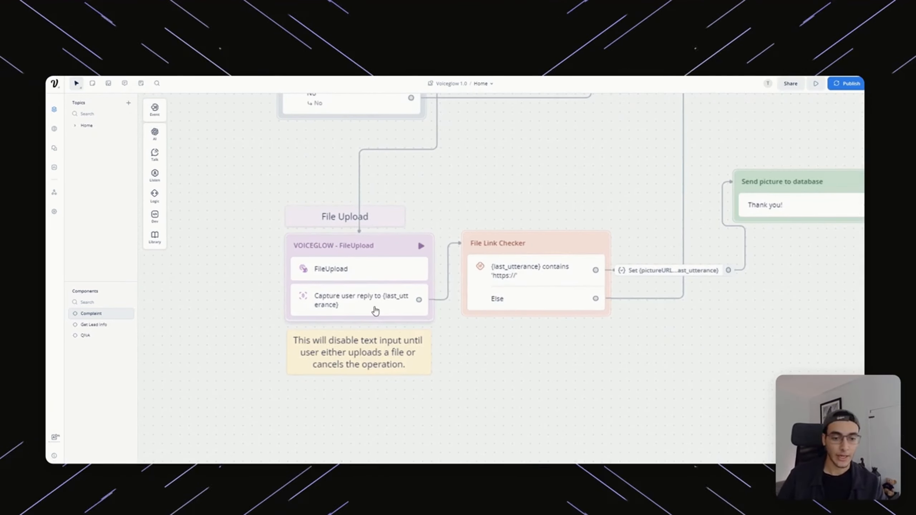
click(375, 301)
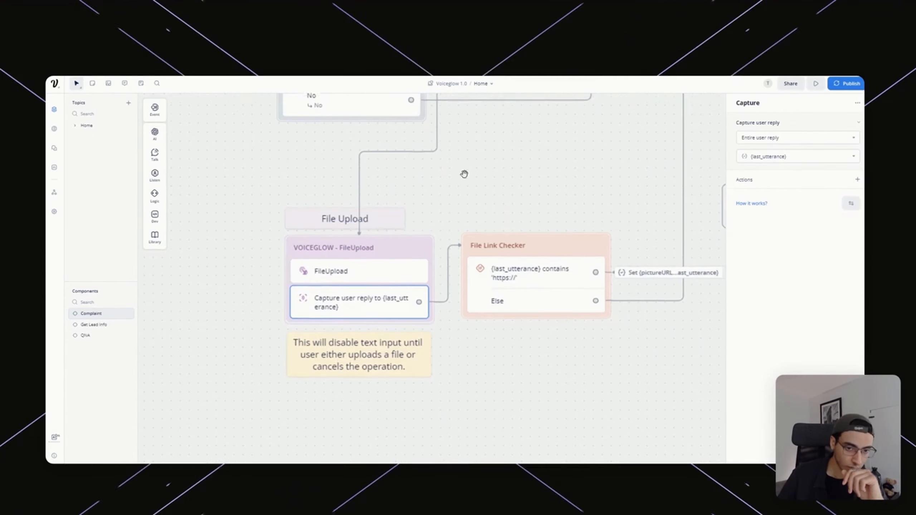
drag(464, 174, 483, 188)
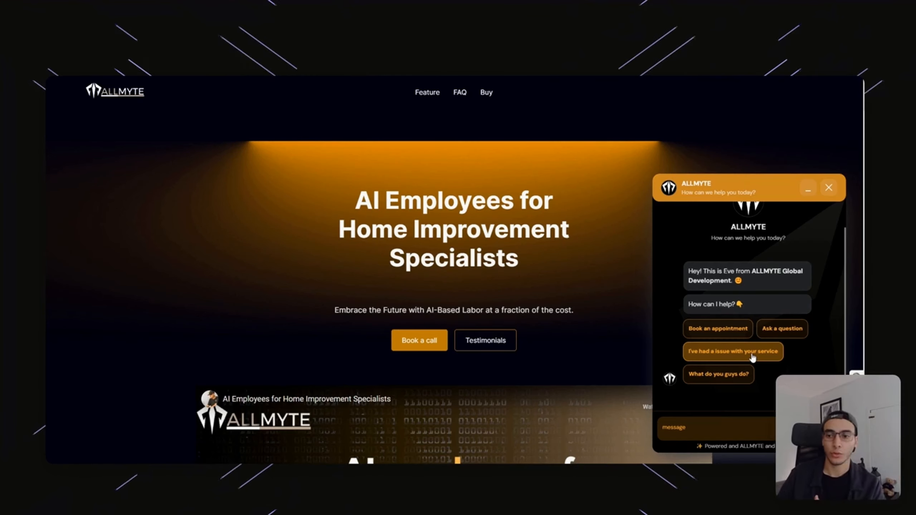
On the live site's chatbot, report a service issue with the message "my basement is flooded" and choose to upload a photo.
click(752, 354)
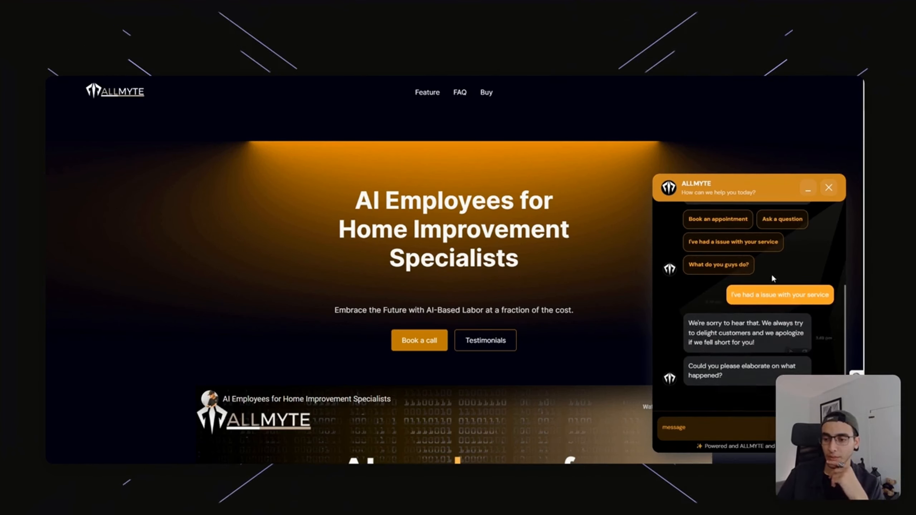
click(744, 432)
text(m)
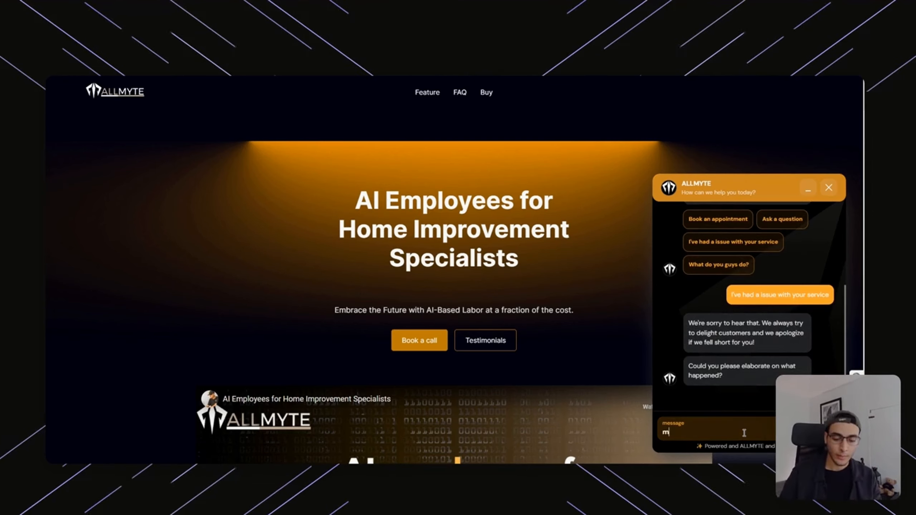
text(y baseme)
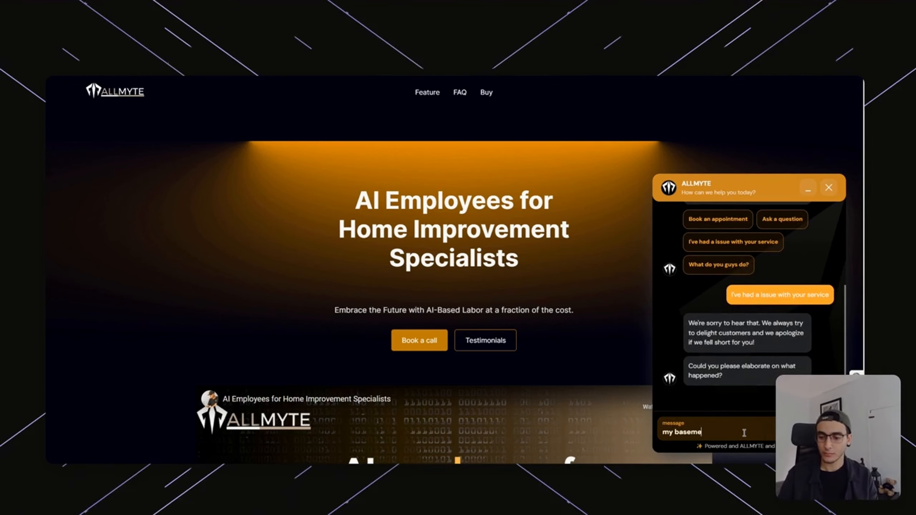
text(nt is floode)
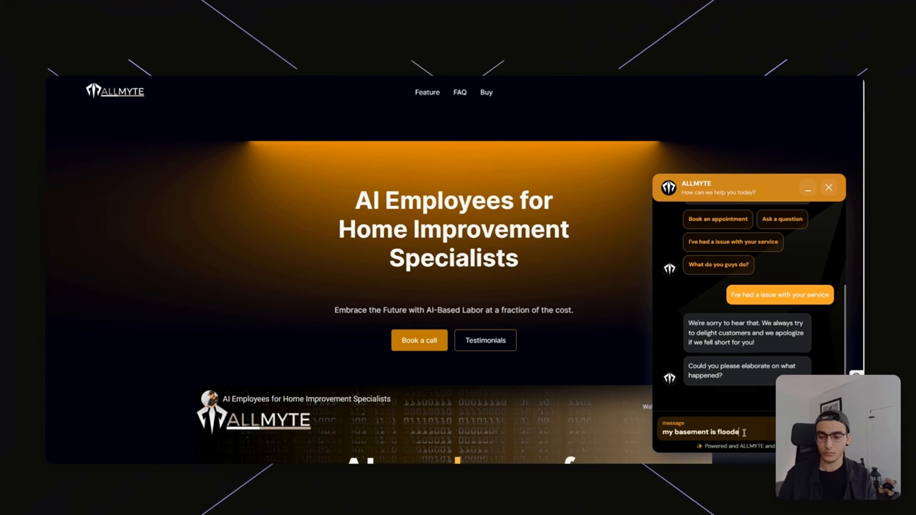
text(d)
key(Return)
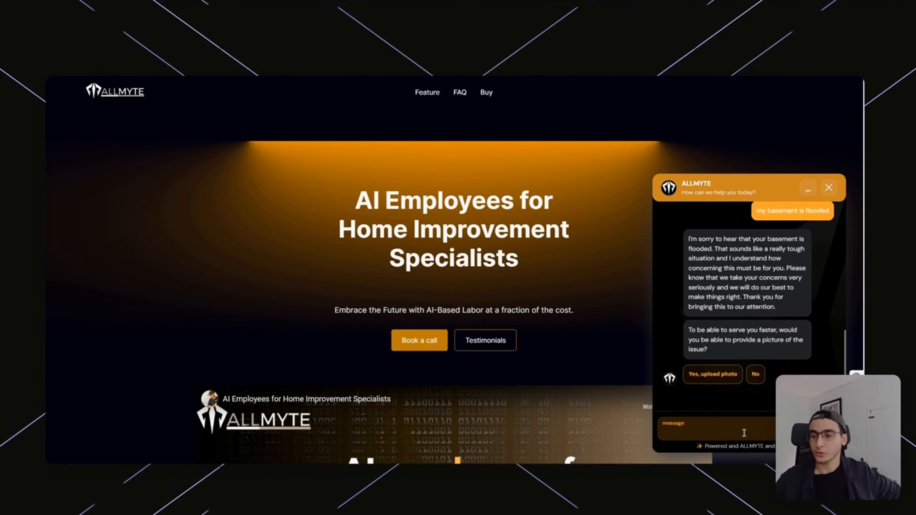
click(717, 376)
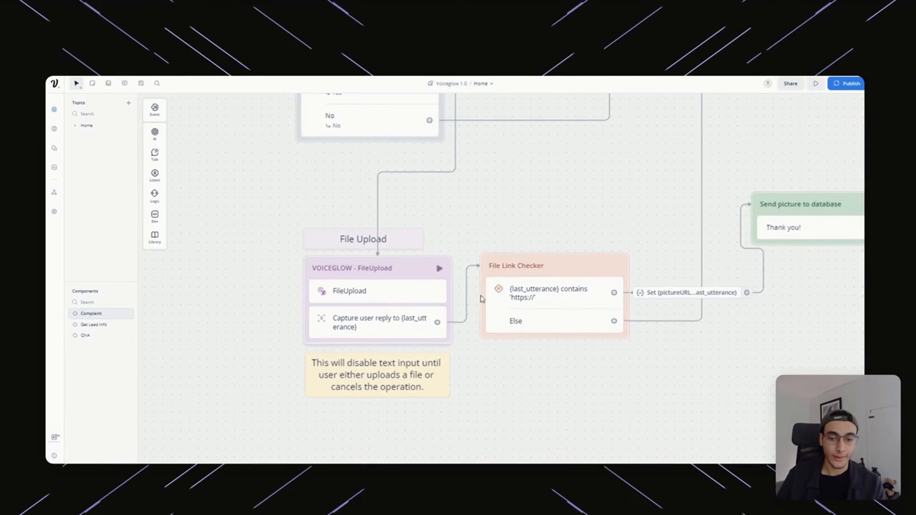
scroll(436, 364, right, 5)
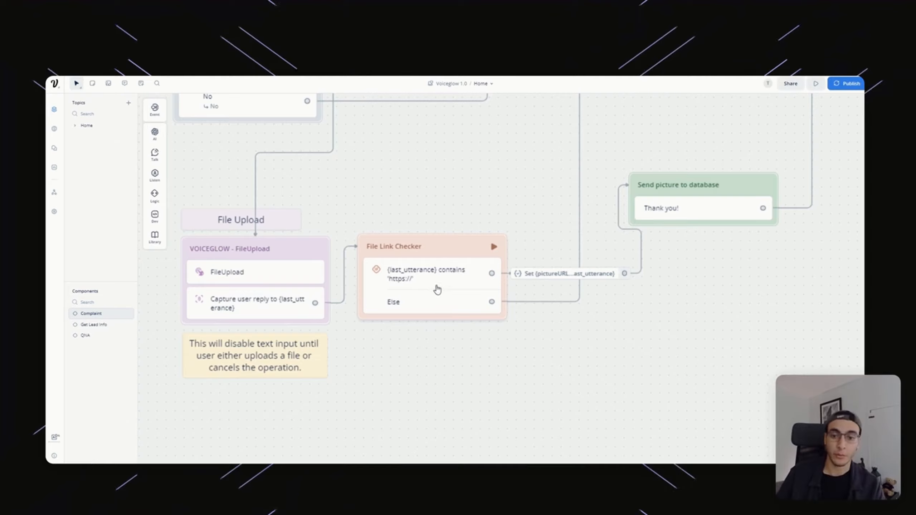
drag(672, 316, 542, 368)
scroll(498, 294, down, 4)
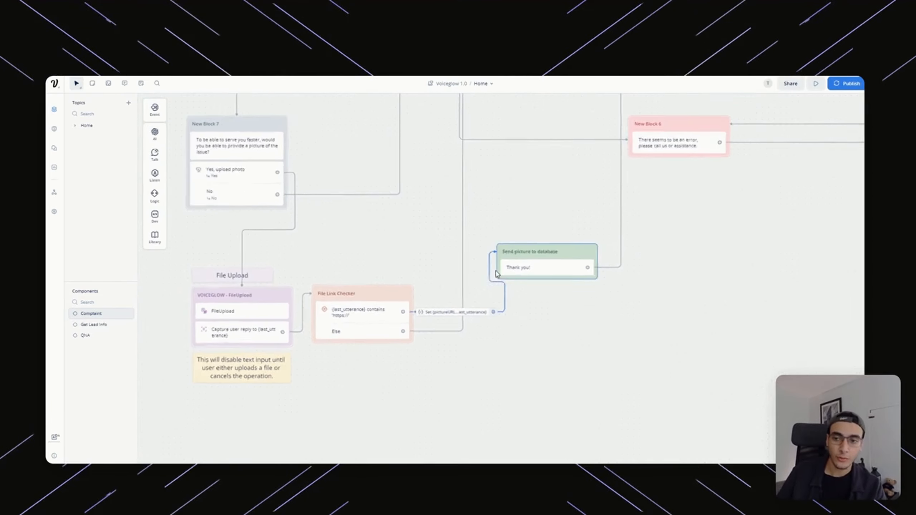
drag(525, 236, 475, 462)
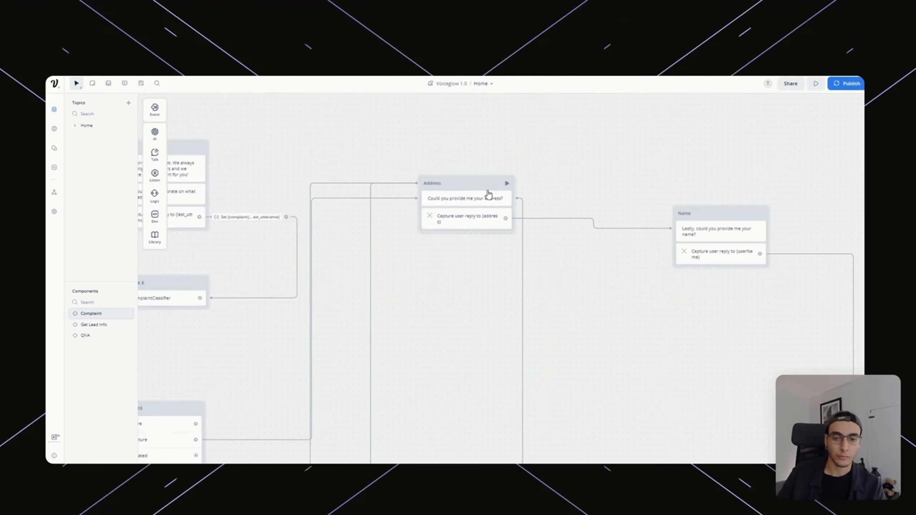
drag(470, 328, 475, 96)
drag(625, 380, 727, 102)
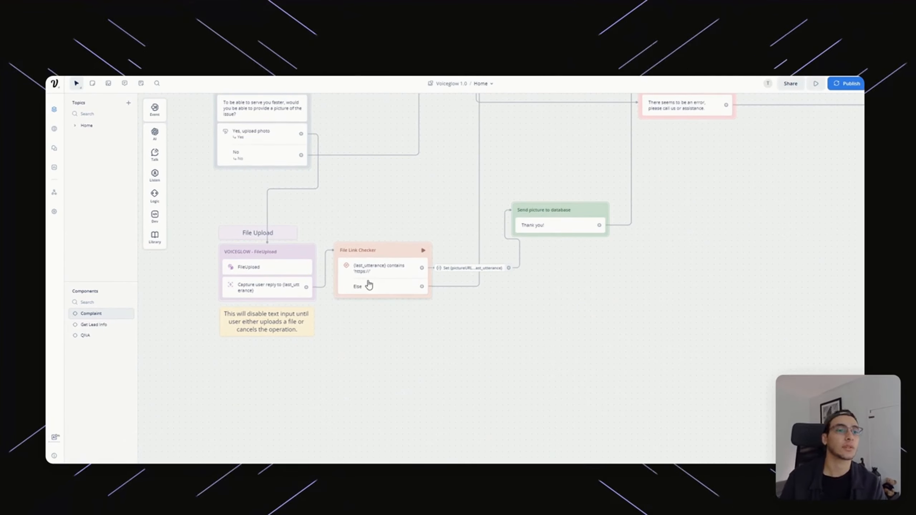
Follow the File Link Checker's Else path to the Address block, and examine New Block 6 and the POST request in New Block 14.
drag(542, 180, 528, 394)
drag(524, 232, 514, 376)
drag(527, 228, 459, 348)
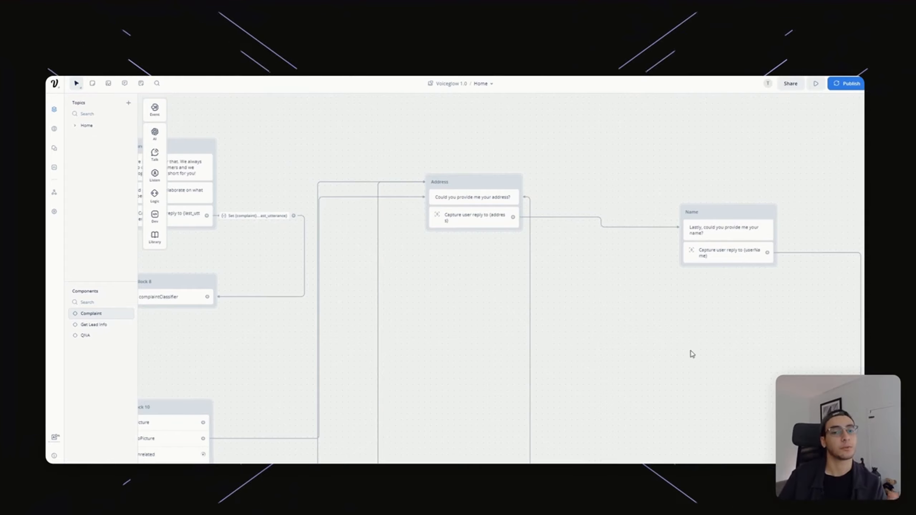
drag(690, 324, 616, 253)
drag(562, 260, 593, 123)
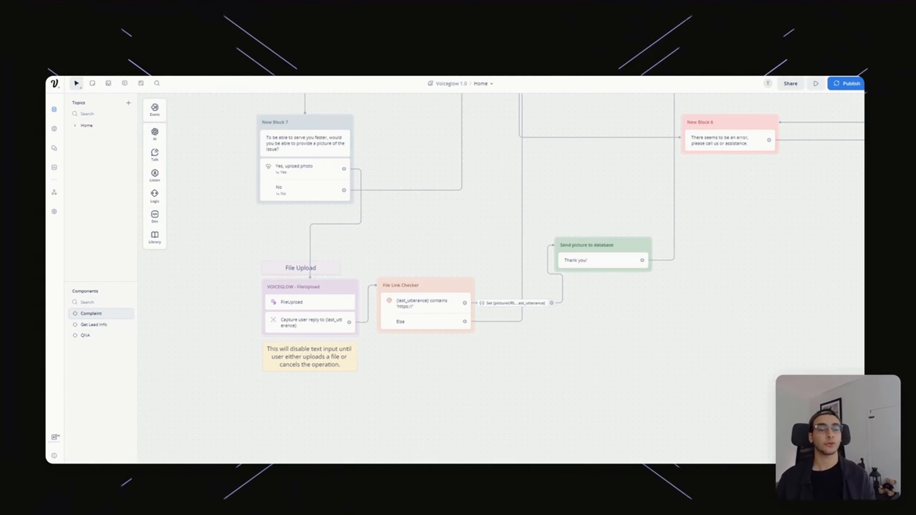
drag(757, 211, 426, 375)
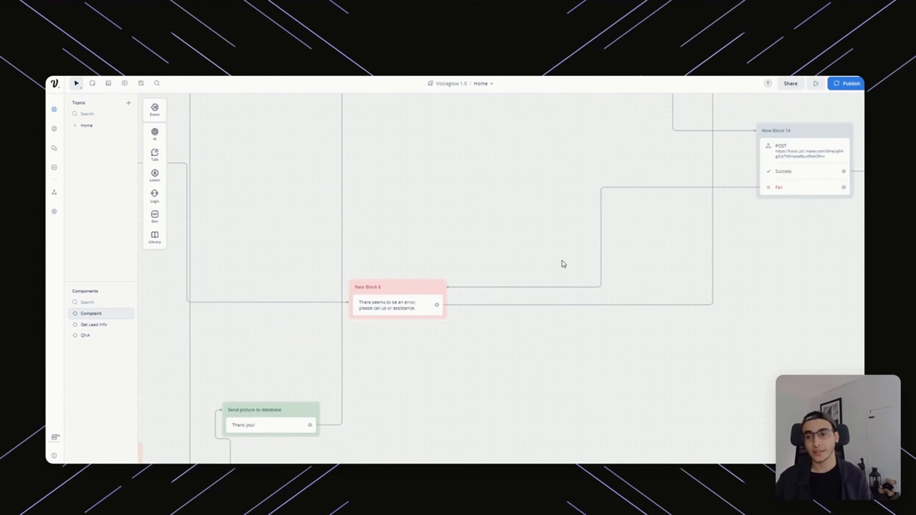
drag(738, 251, 452, 340)
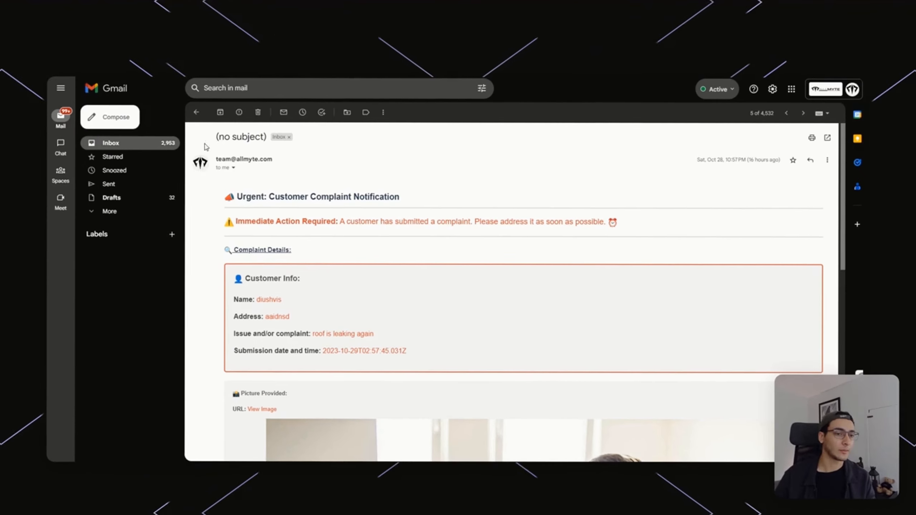
In Gmail, examine the customer complaint notification email, including its heading, customer info, complaint details and provided picture.
drag(223, 137, 266, 137)
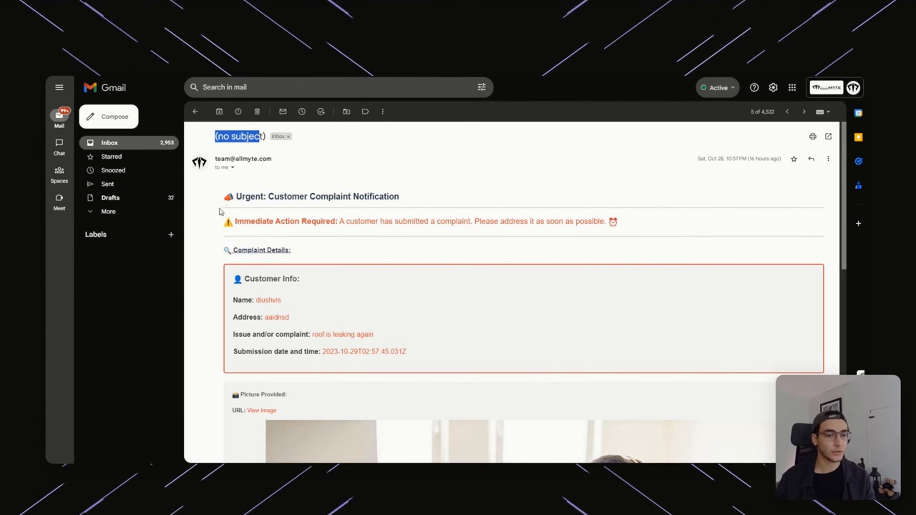
triple_click(349, 197)
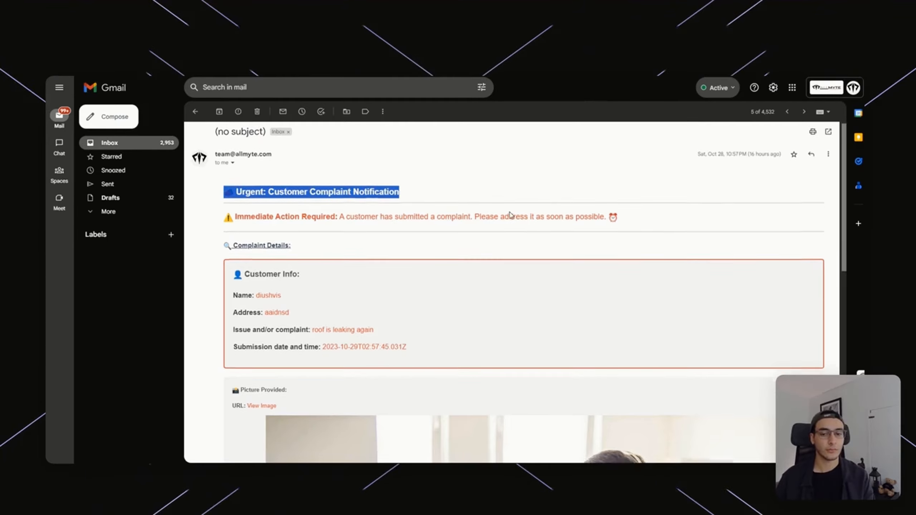
scroll(397, 213, down, 5)
scroll(331, 190, up, 3)
scroll(422, 310, down, 7)
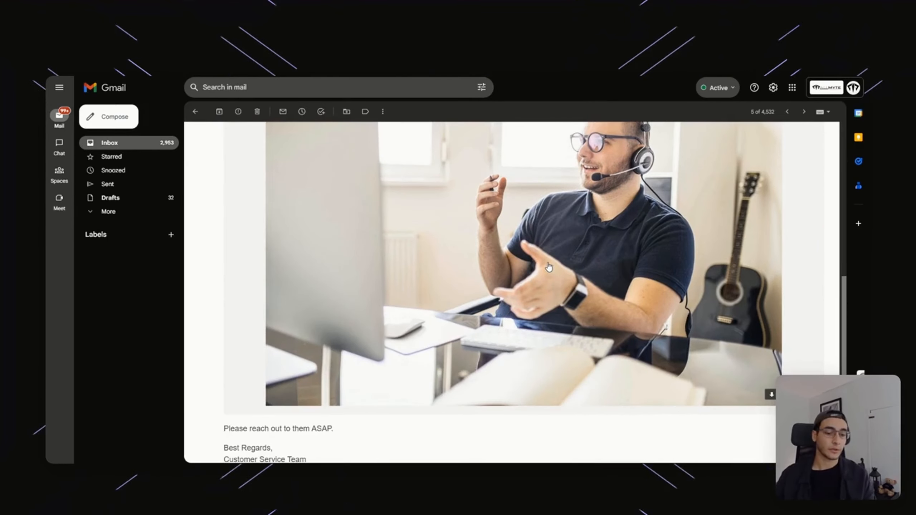
scroll(546, 258, down, 2)
scroll(374, 300, up, 5)
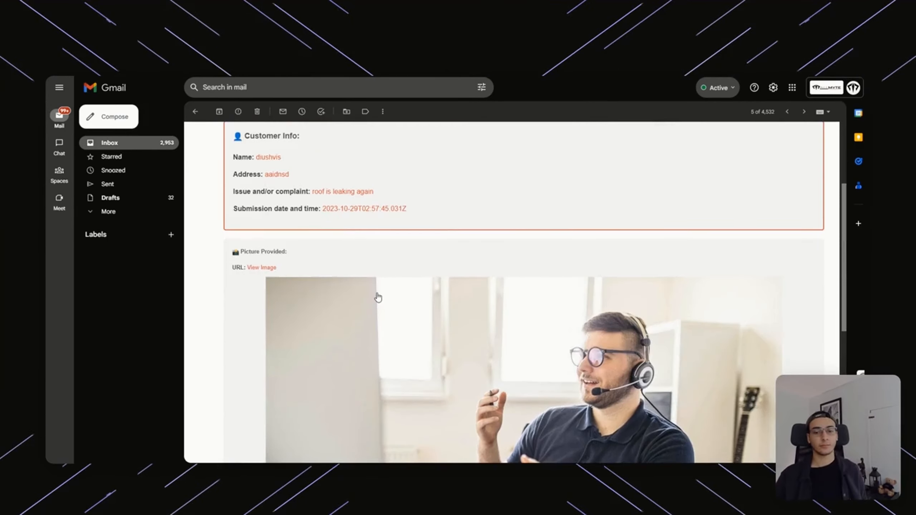
scroll(380, 294, down, 3)
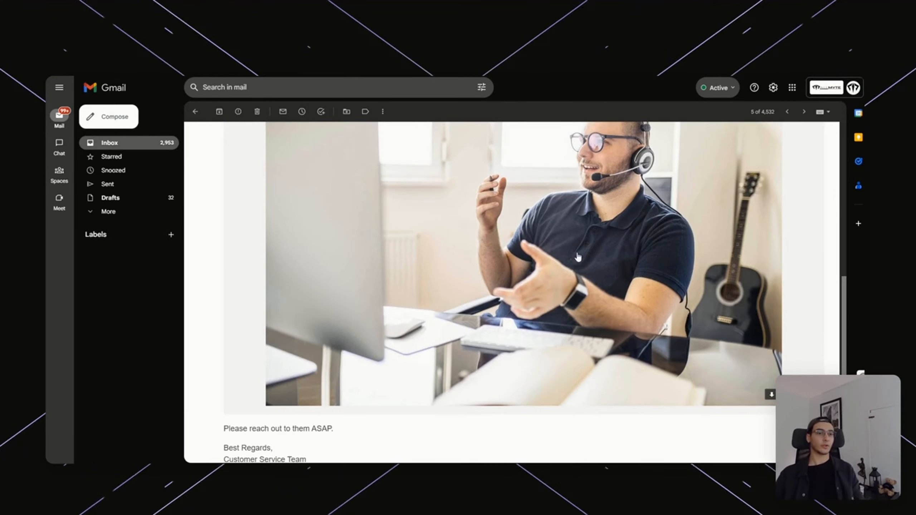
scroll(430, 295, up, 5)
scroll(429, 295, down, 3)
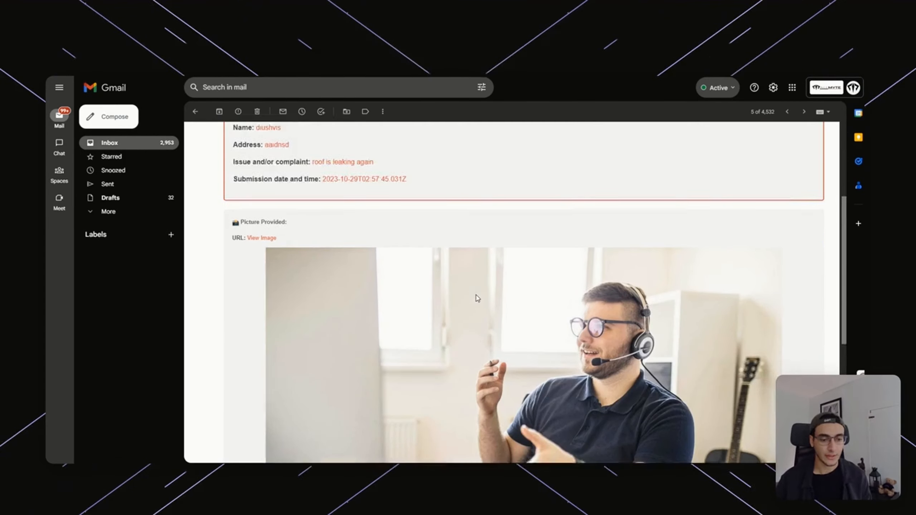
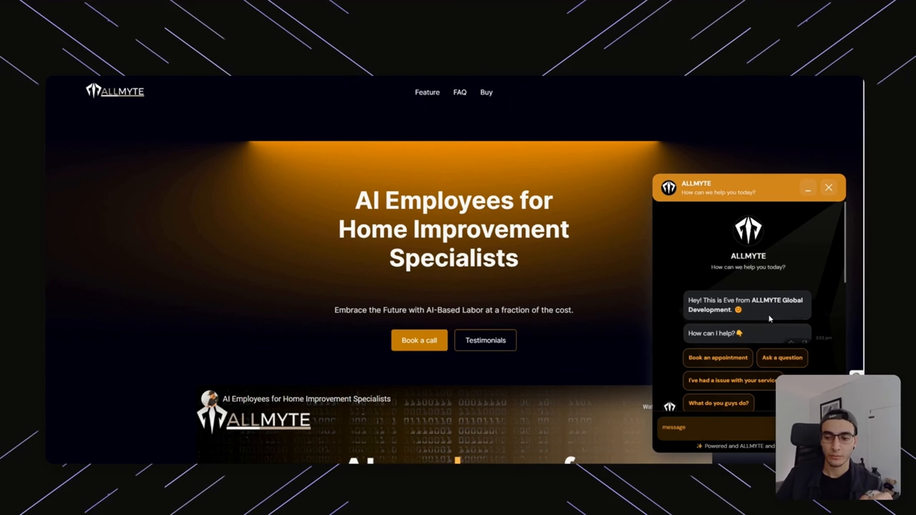
In the live site's chatbot, review the "What do you guys do?" reply and play its embedded video.
scroll(768, 314, down, 5)
scroll(768, 318, up, 5)
scroll(759, 271, down, 3)
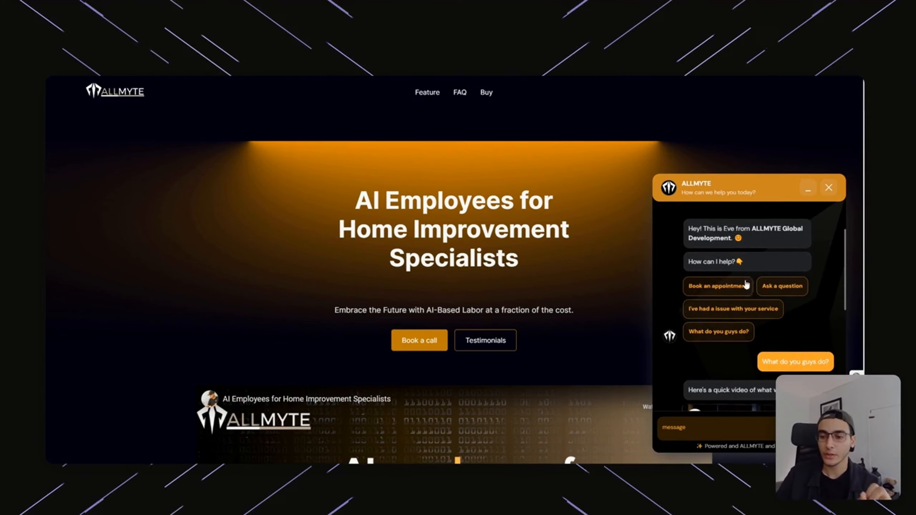
scroll(734, 317, down, 4)
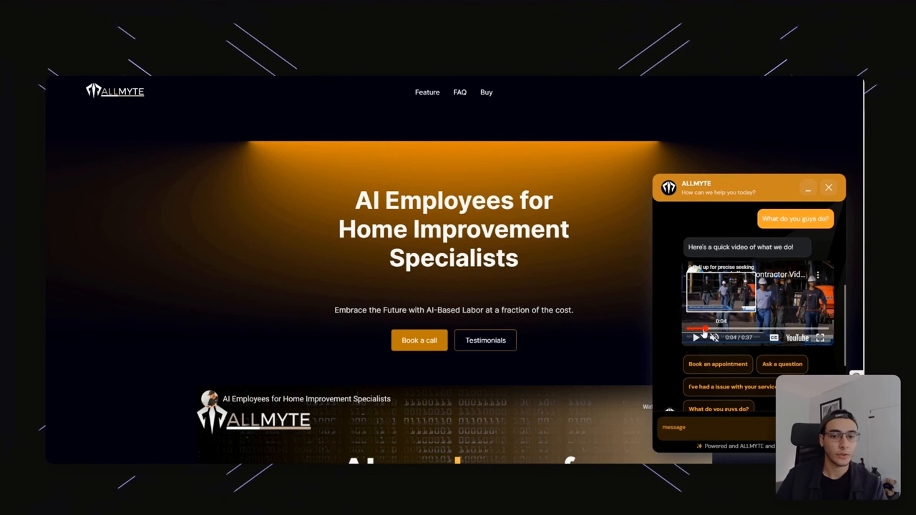
click(709, 329)
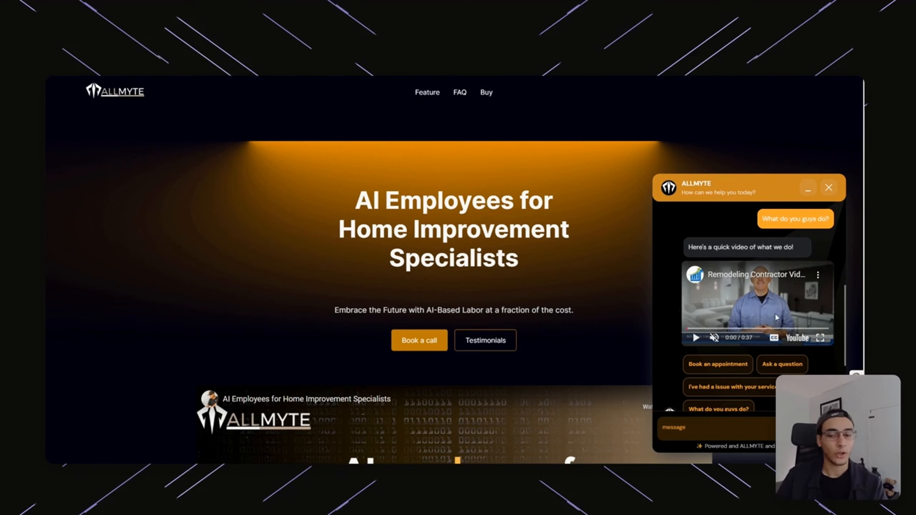
click(793, 305)
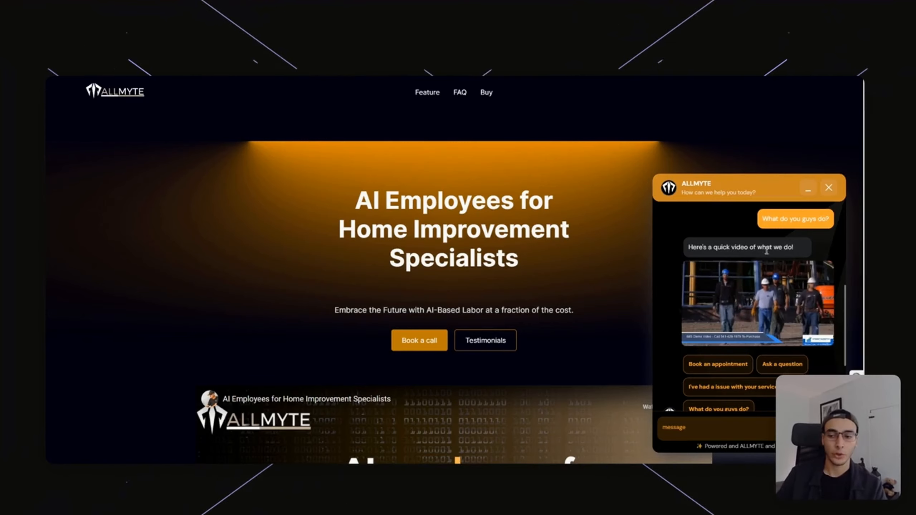
scroll(673, 286, up, 2)
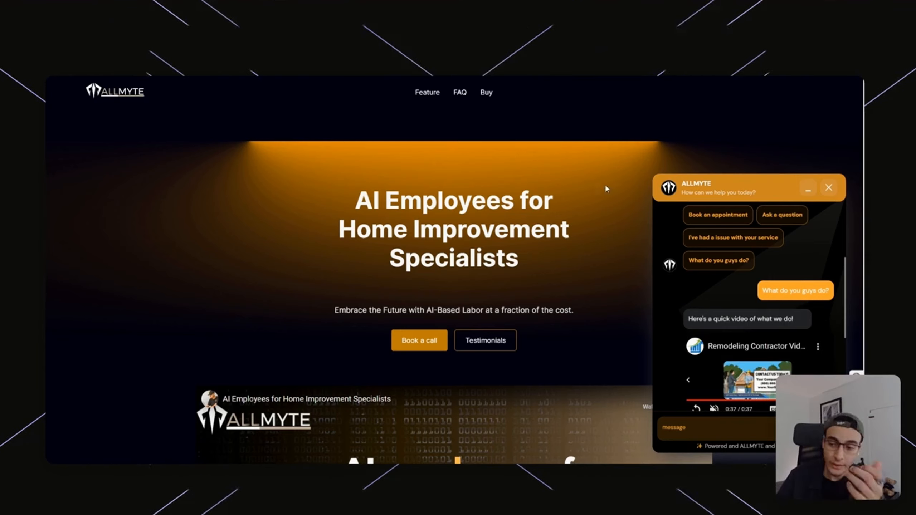
scroll(731, 318, down, 2)
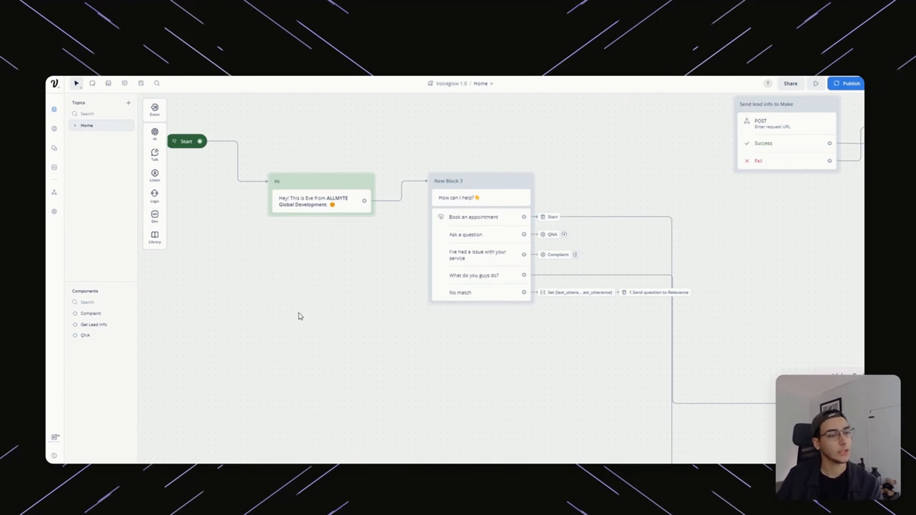
In the Voiceglow 1.0 project, follow New Block 3's "What do you guys do?" path to Video Embedding and open the iFrame action.
drag(507, 368, 430, 341)
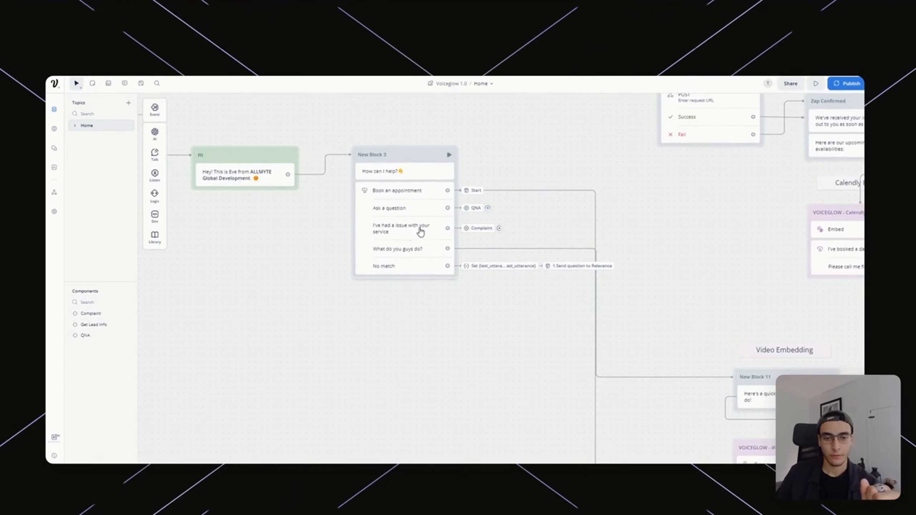
click(437, 225)
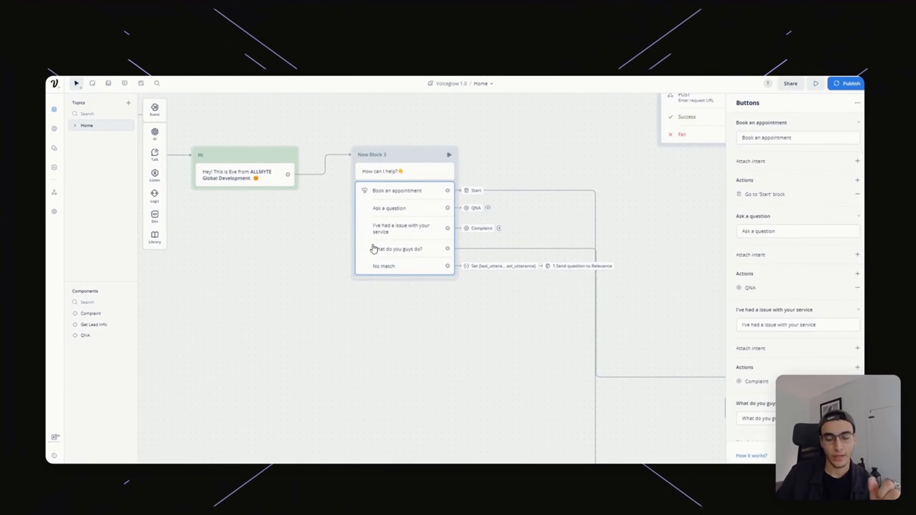
click(431, 358)
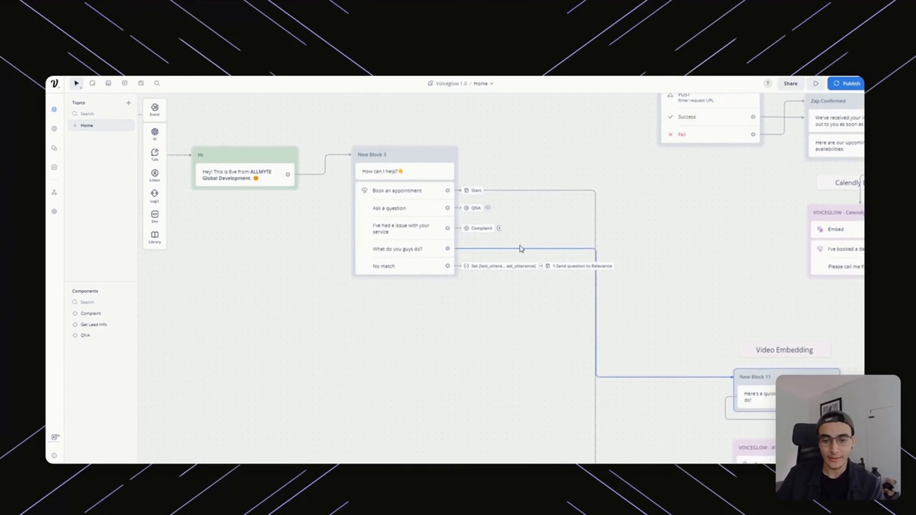
drag(724, 270, 474, 131)
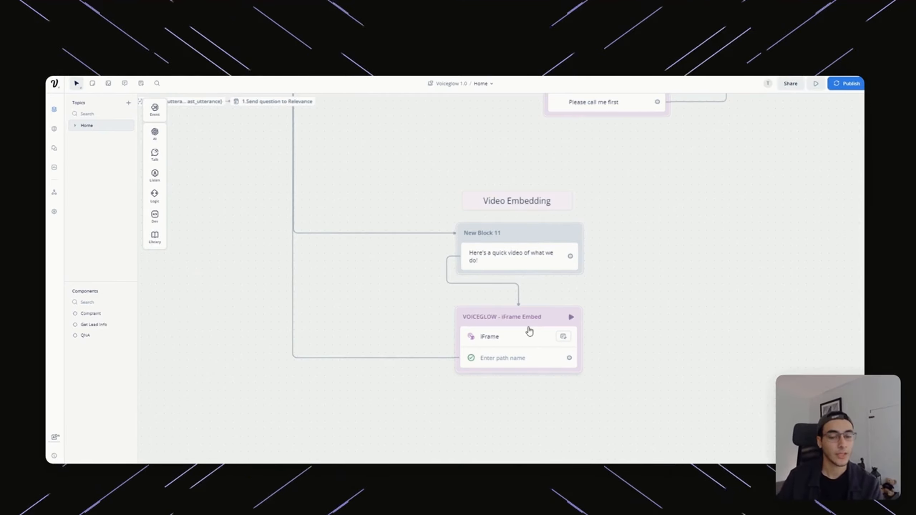
click(553, 328)
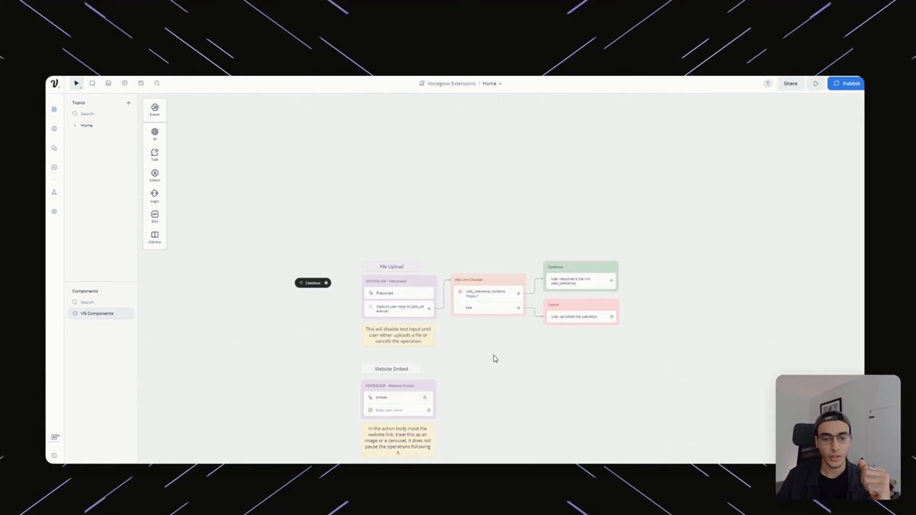
Look over the Voiceglow Extensions templates, and select the YouTube embed URL in the Voiceglow 1.0 iFrame action's body.
scroll(495, 359, down, 3)
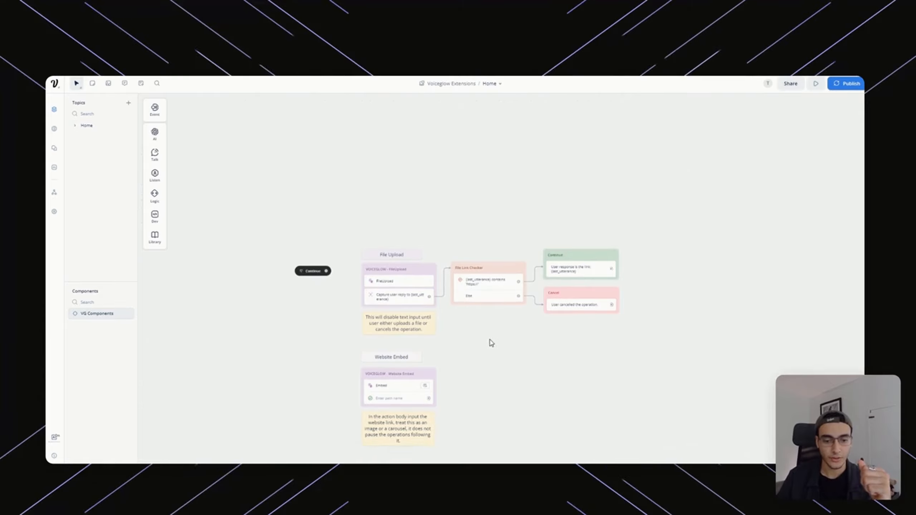
drag(354, 275, 534, 374)
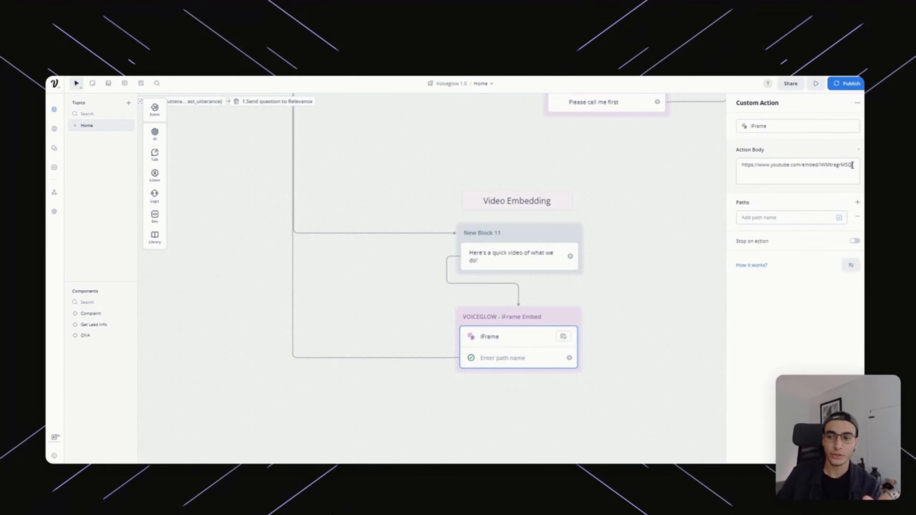
drag(852, 165, 616, 163)
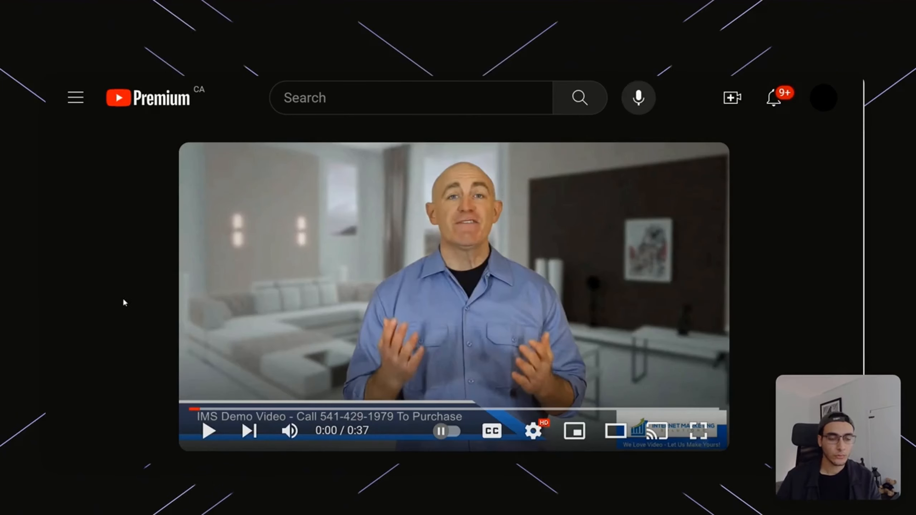
On YouTube, copy the embed code of the "Remodeling Contractor Video Sample" video.
scroll(476, 236, down, 2)
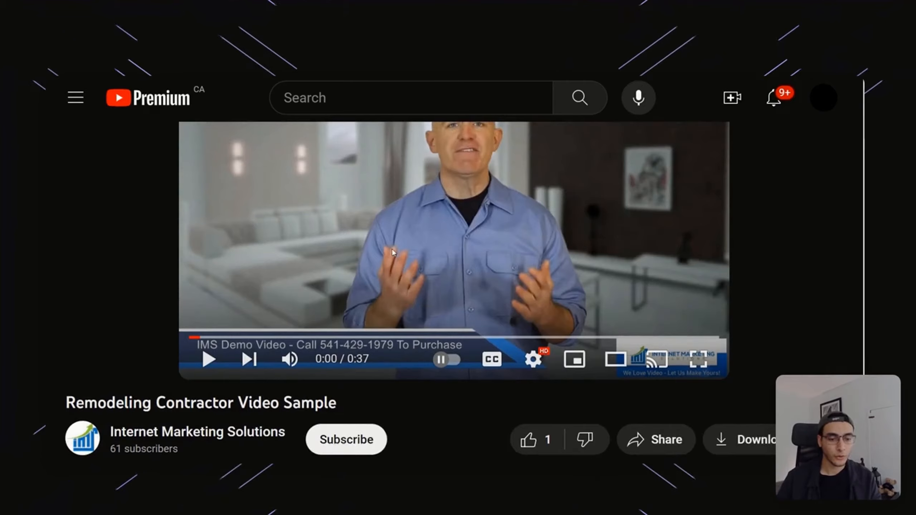
scroll(504, 249, up, 2)
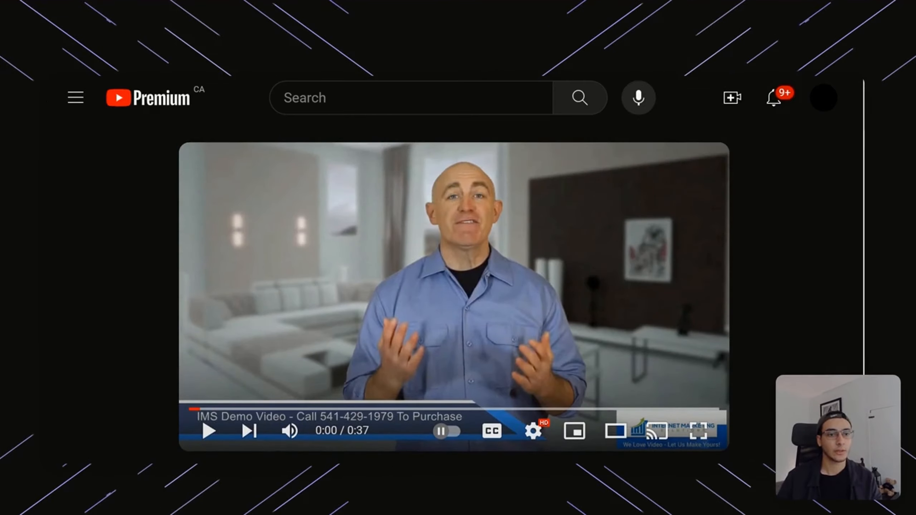
right_click(377, 285)
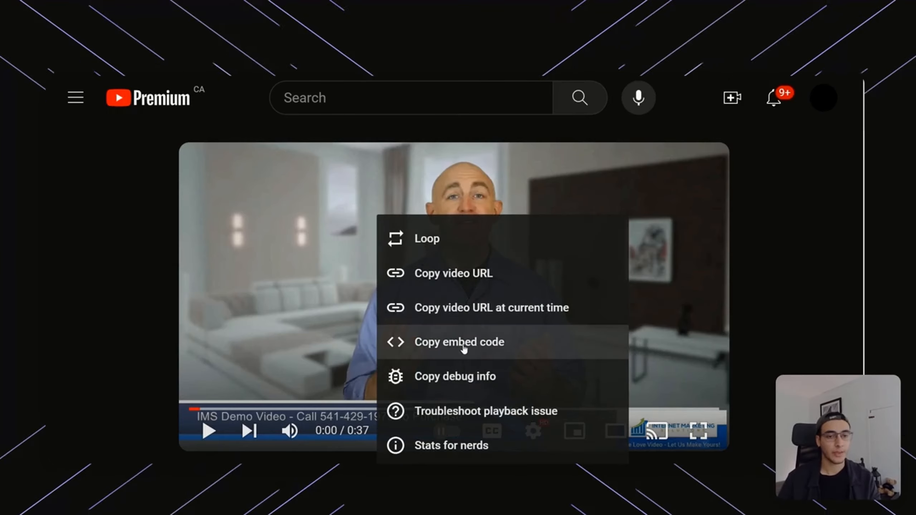
click(429, 342)
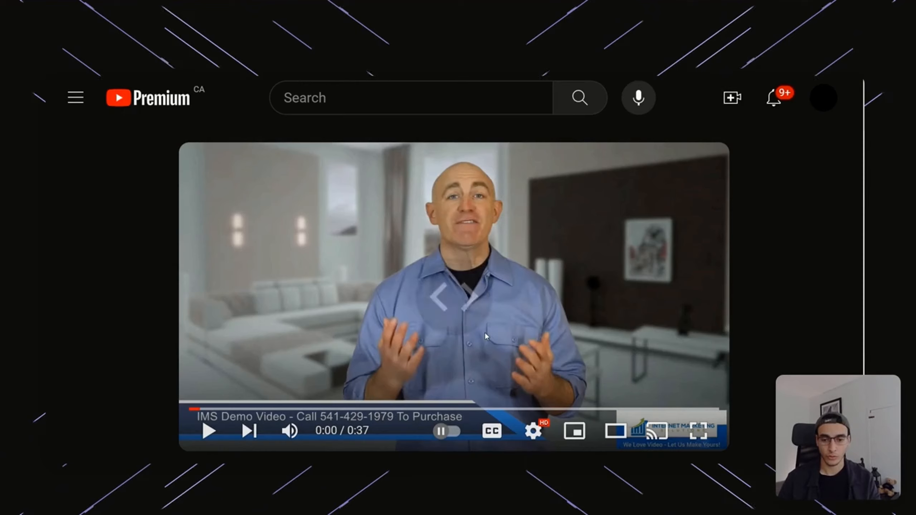
scroll(512, 262, down, 4)
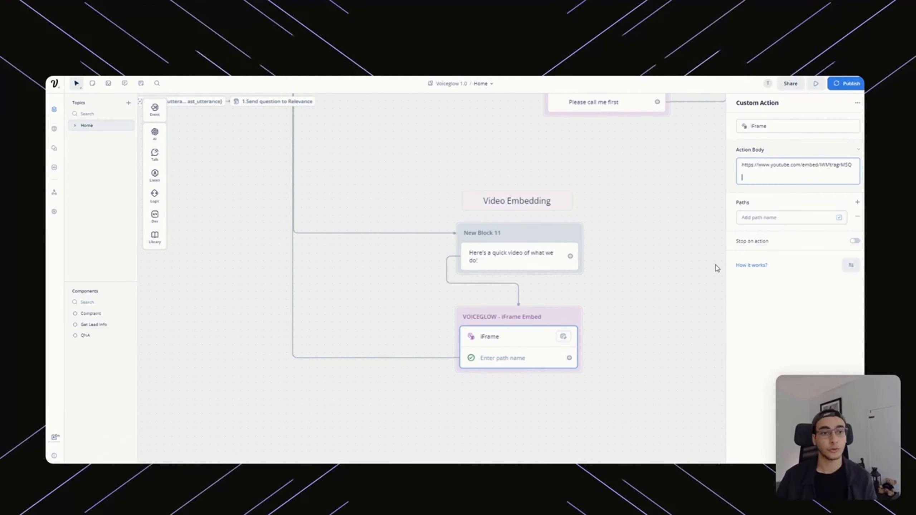
In Voiceflow, paste the embed code below the existing link in the iFrame action's body and trim it to the embed URL.
click(795, 178)
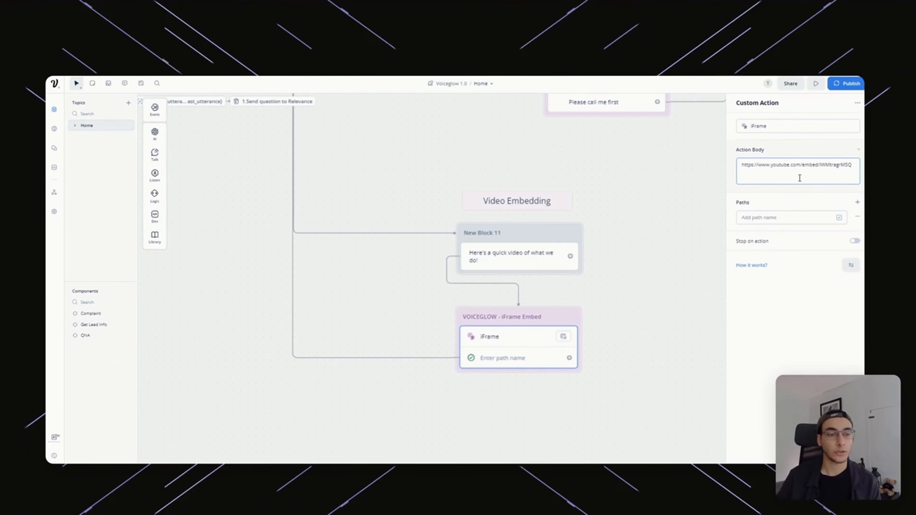
key(ctrl+v)
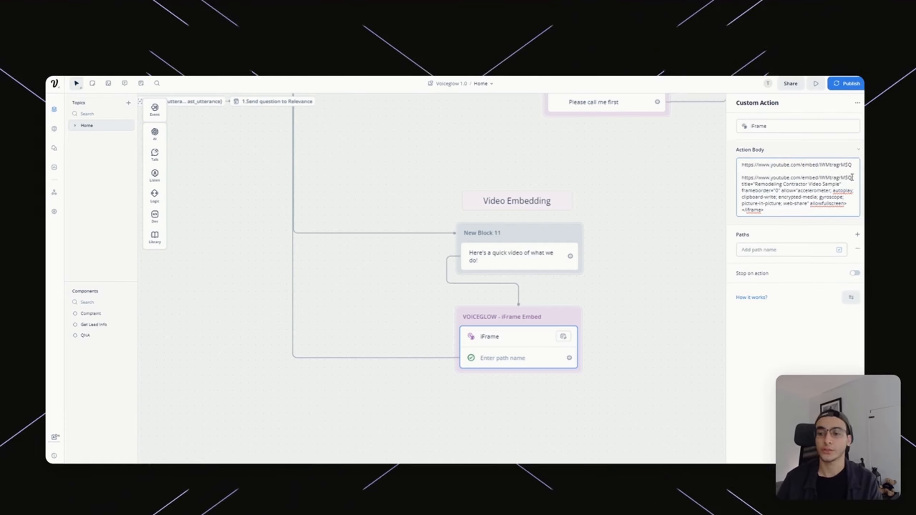
drag(852, 178, 764, 217)
key(BackSpace)
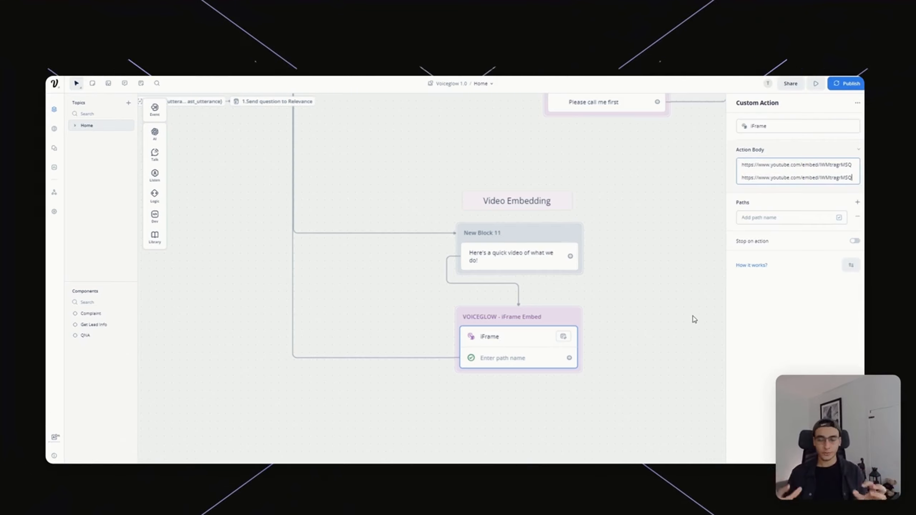
Remove the duplicate embed URL from the iFrame action's body and close the action's settings.
drag(853, 178, 689, 186)
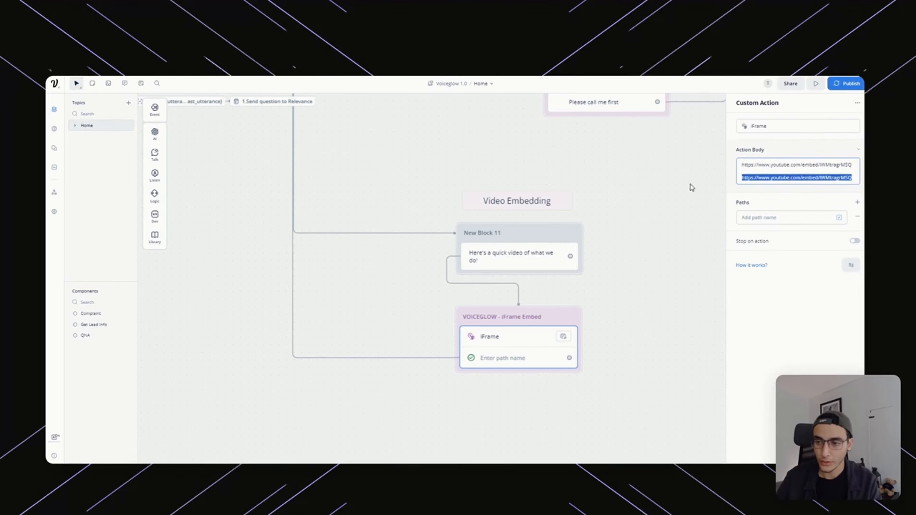
key(BackSpace)
key(BackSpace)
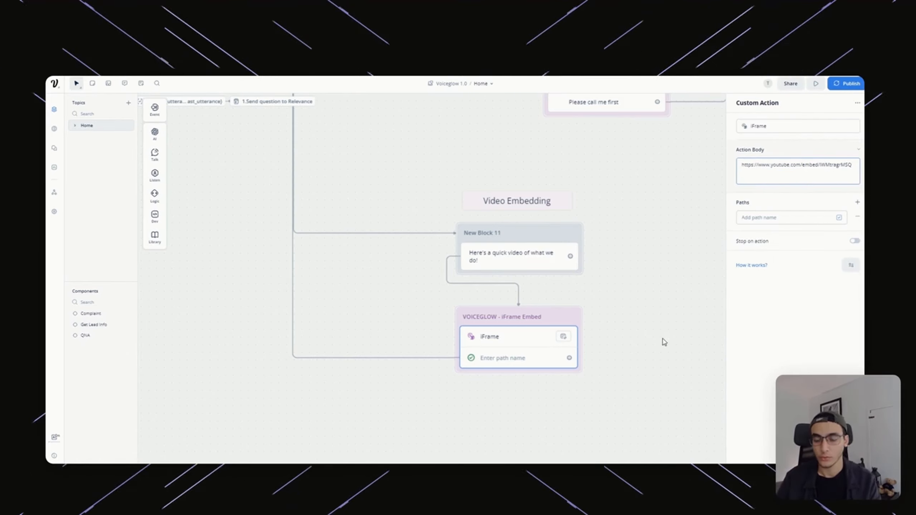
click(616, 306)
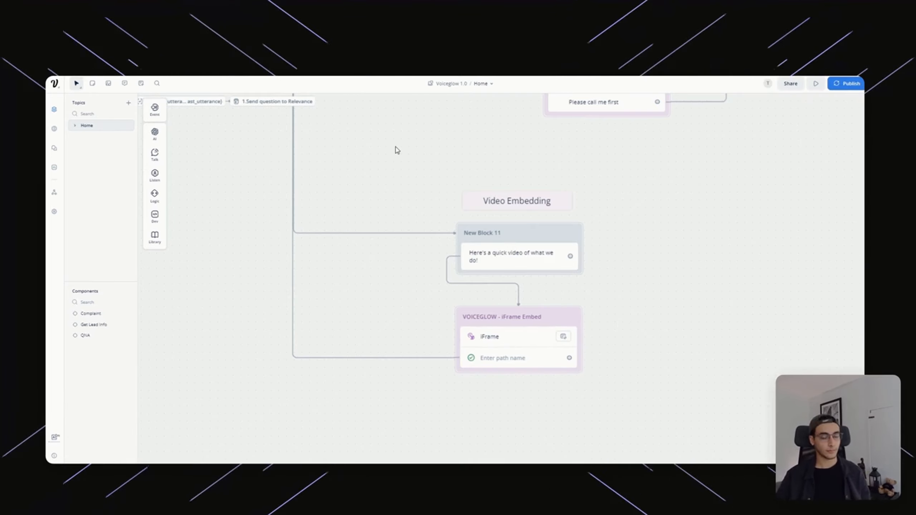
Go back to New Block 3, inspect its button options, and open the QNA component.
drag(400, 150, 556, 188)
drag(368, 232, 485, 362)
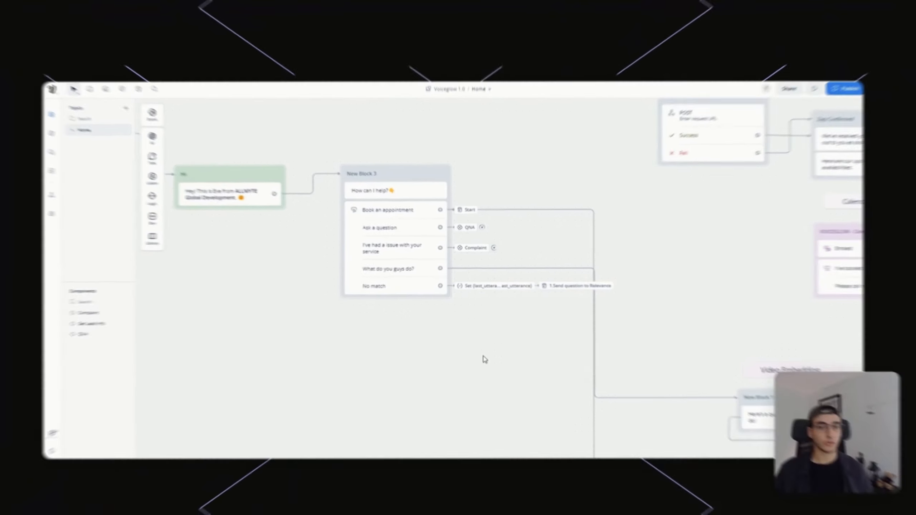
click(409, 266)
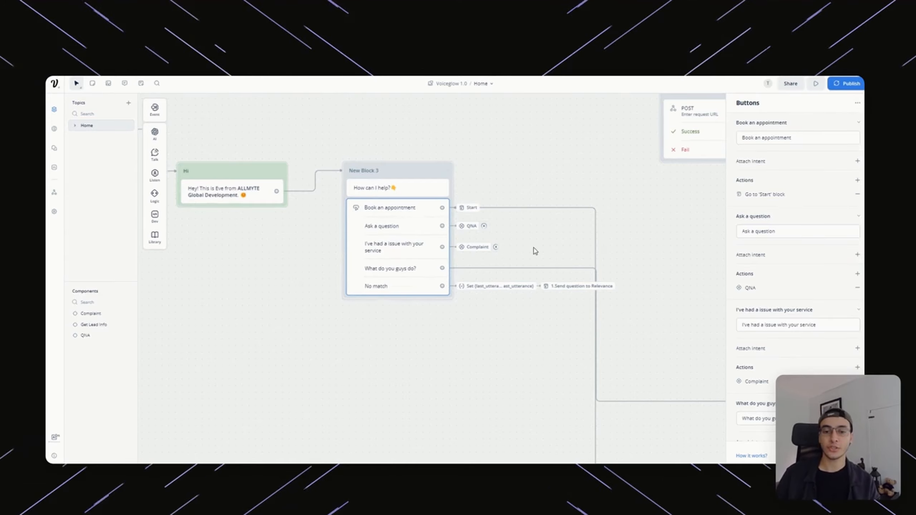
click(96, 336)
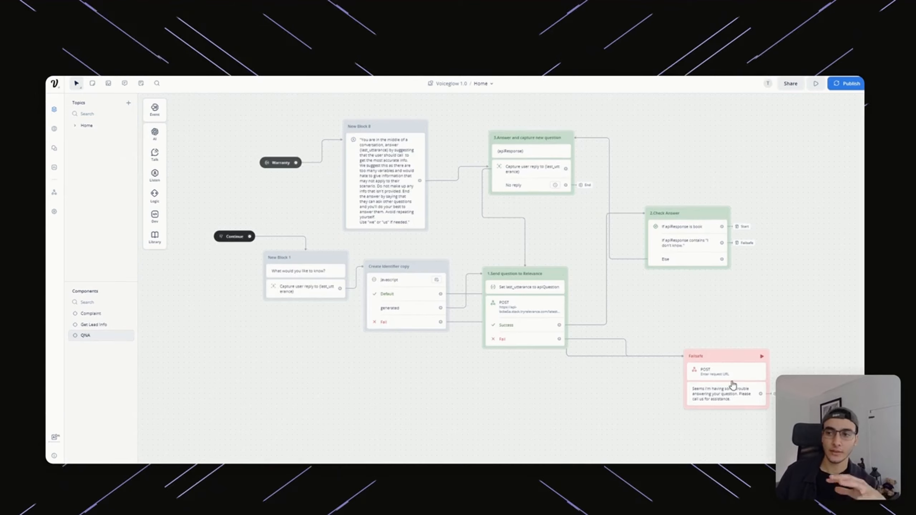
Examine the QNA flow from the Continue intent through question capture and identifier creation to the "1.Send question to Relevance" block.
scroll(469, 264, up, 1)
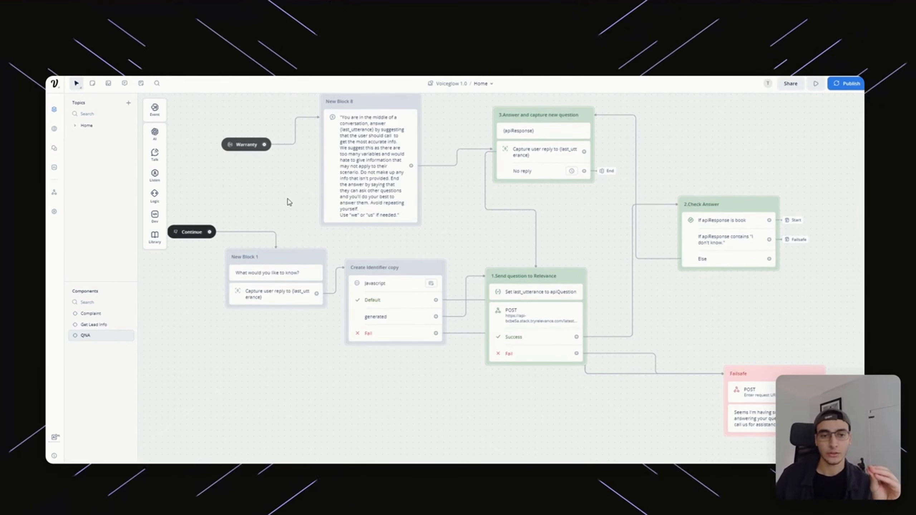
drag(298, 185, 468, 186)
scroll(435, 176, up, 2)
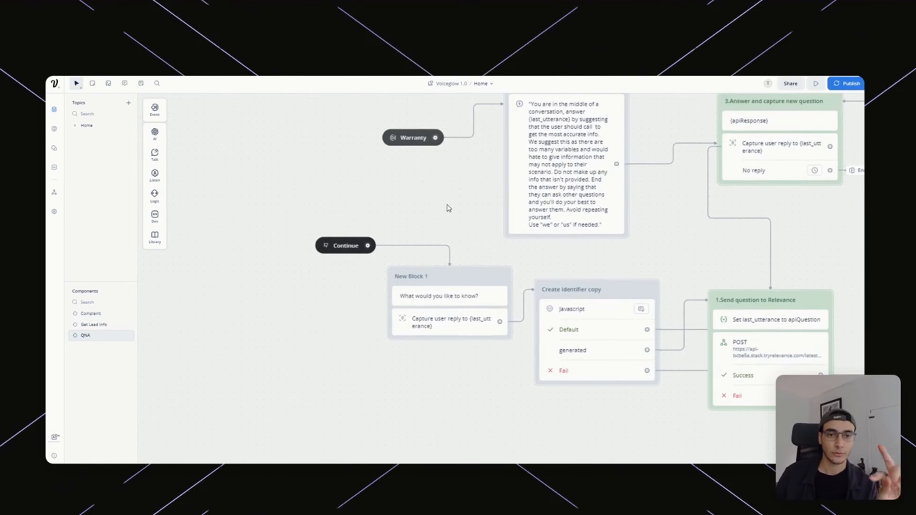
drag(426, 196, 363, 165)
drag(547, 218, 452, 223)
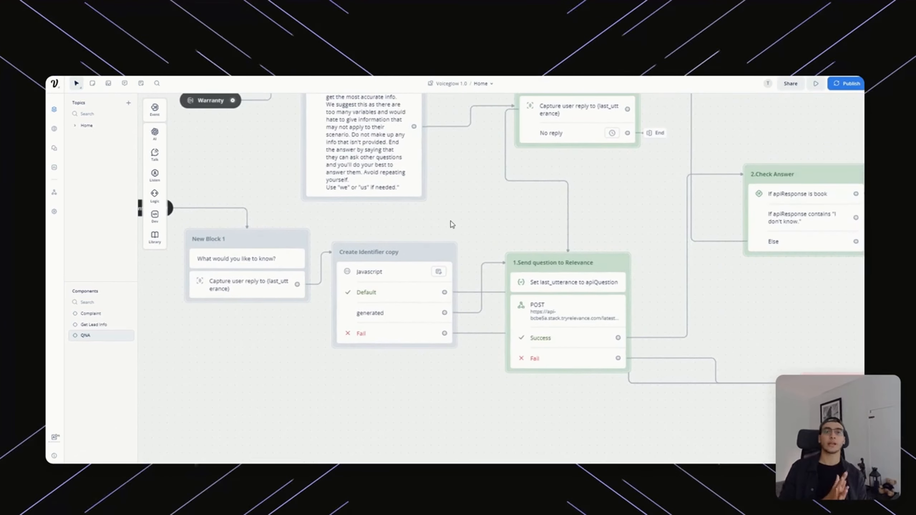
drag(270, 383, 511, 405)
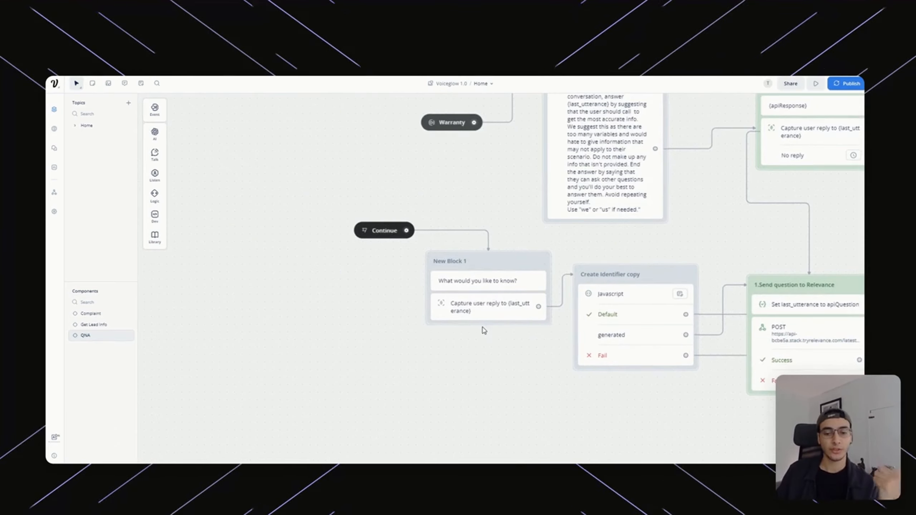
drag(499, 393, 361, 356)
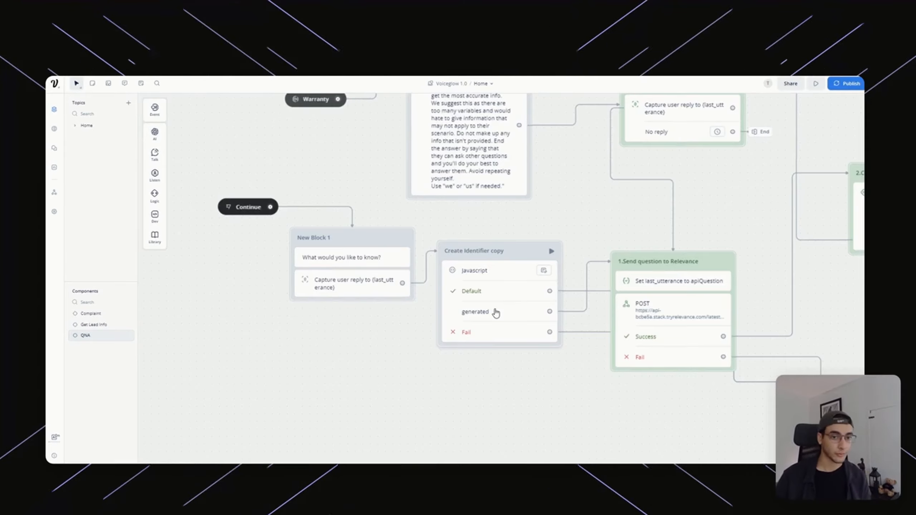
drag(753, 227, 568, 244)
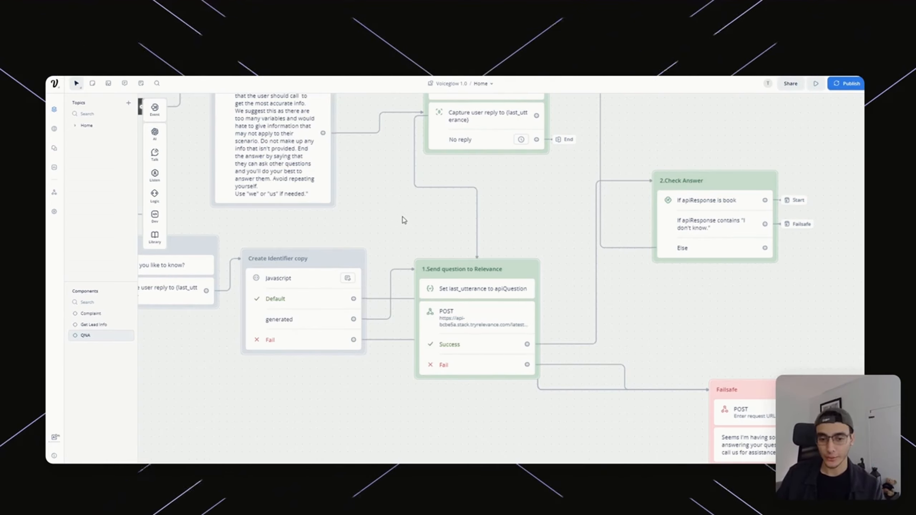
drag(415, 220, 371, 200)
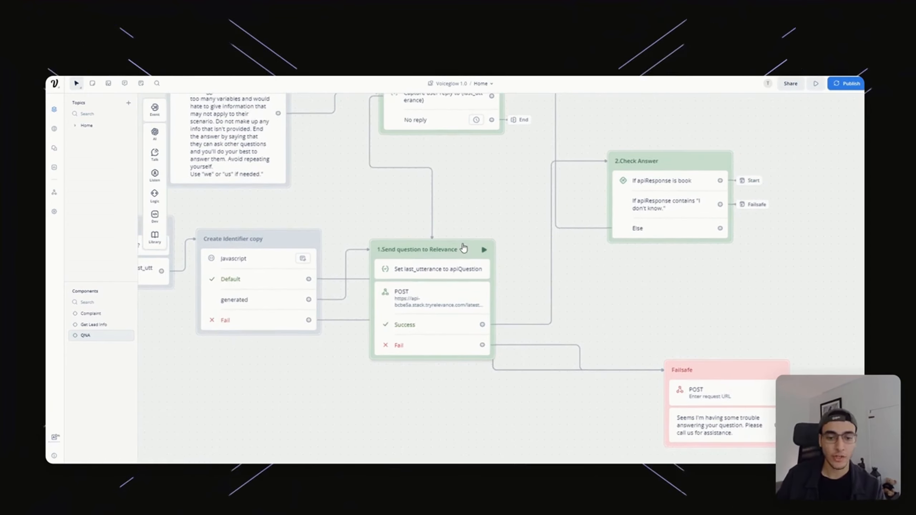
click(463, 269)
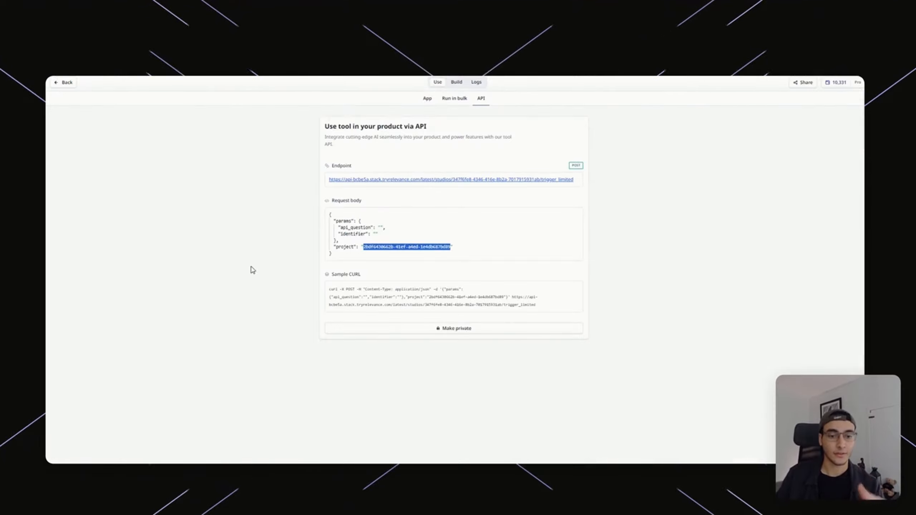
In Relevance AI, look over the tool's API page and the product's homepage.
click(253, 270)
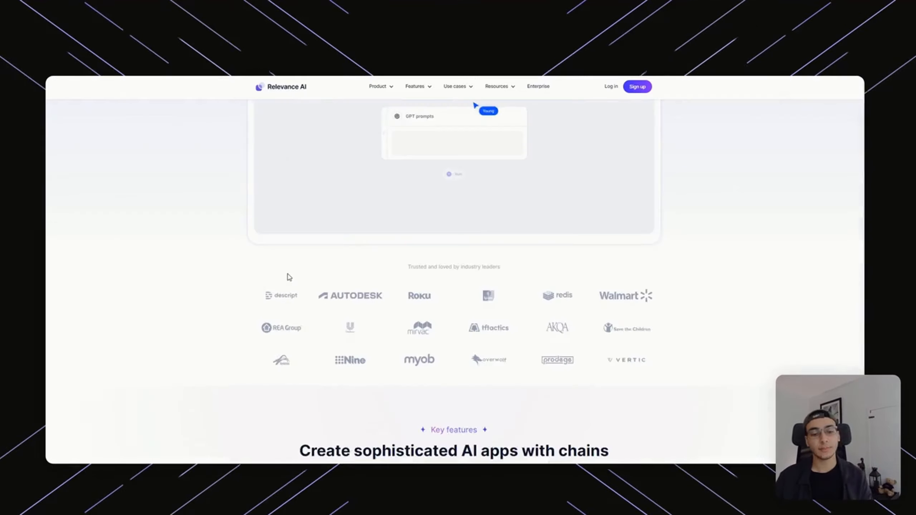
scroll(286, 276, down, 3)
scroll(289, 275, up, 8)
scroll(295, 274, up, 2)
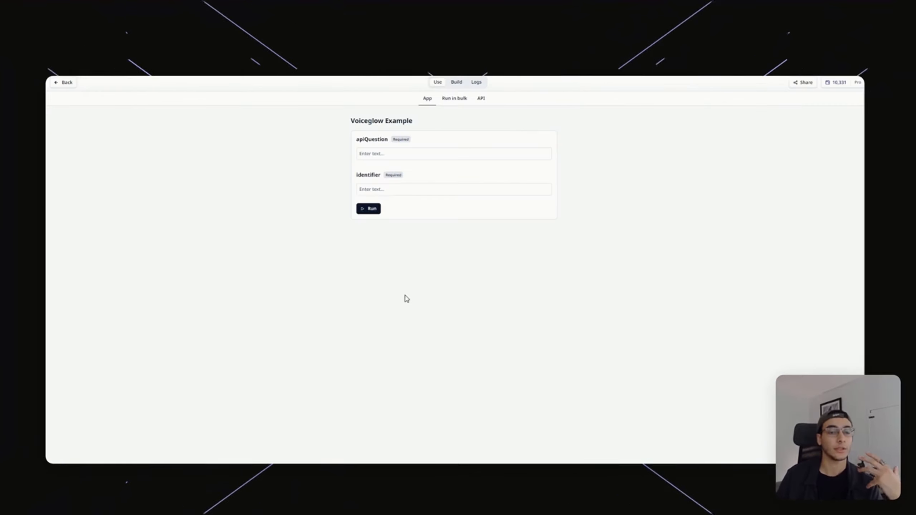
Open the Voiceglow Example tool's build view and review its knowledge, user inputs and API steps.
click(450, 82)
scroll(476, 249, down, 10)
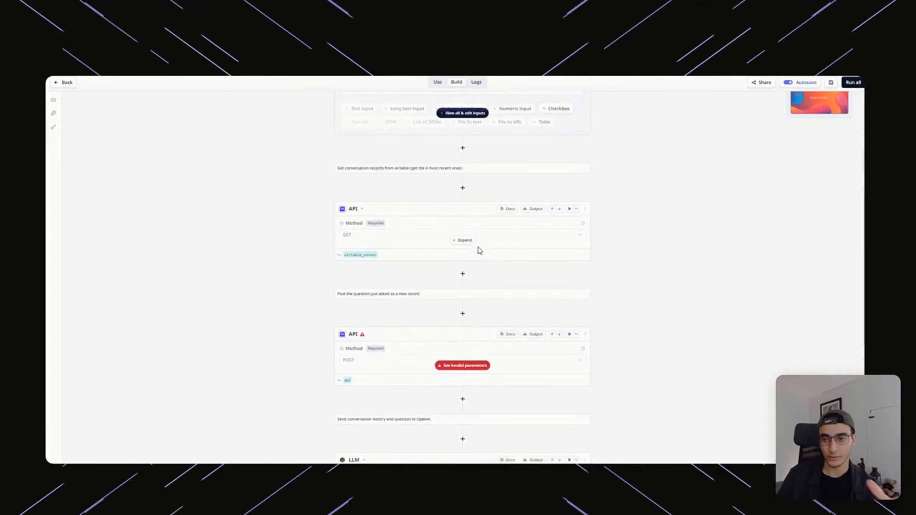
scroll(480, 251, up, 8)
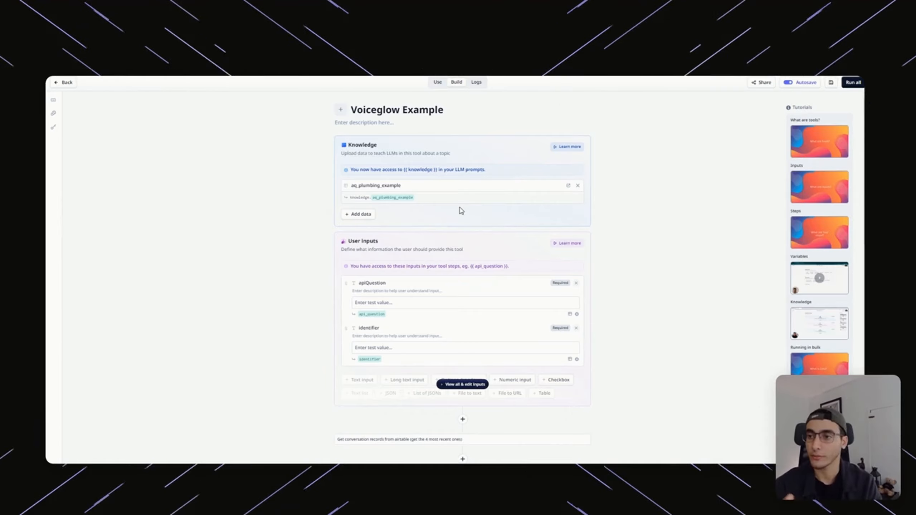
scroll(635, 139, down, 4)
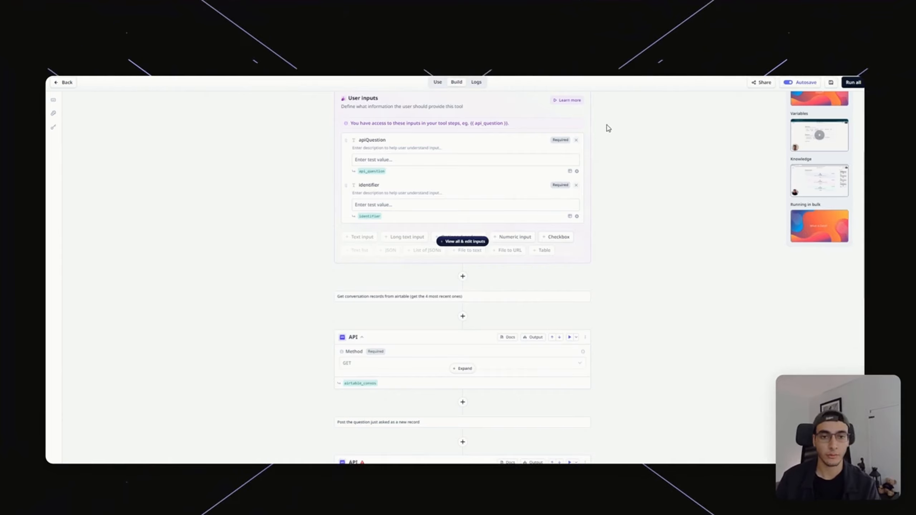
scroll(605, 127, up, 4)
scroll(634, 220, down, 2)
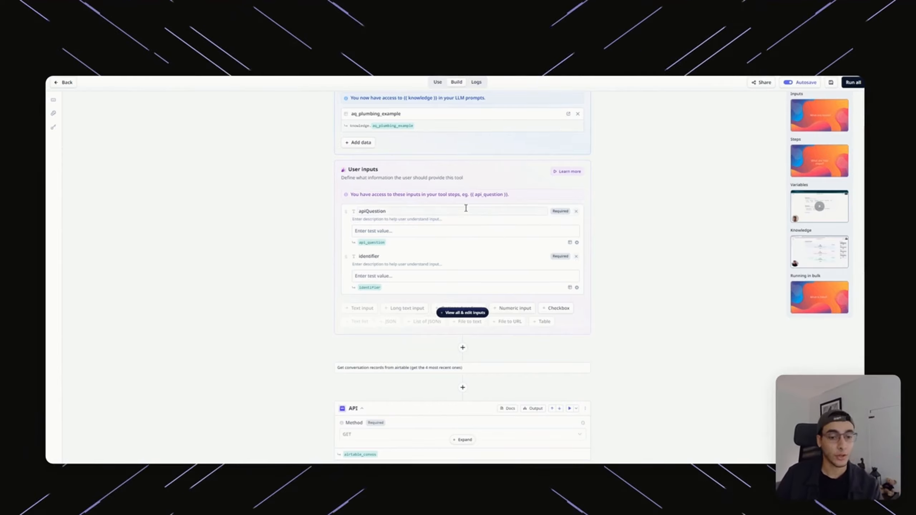
Examine the apiQuestion and identifier inputs and the API step that gets conversation records from Airtable.
double_click(397, 211)
click(268, 256)
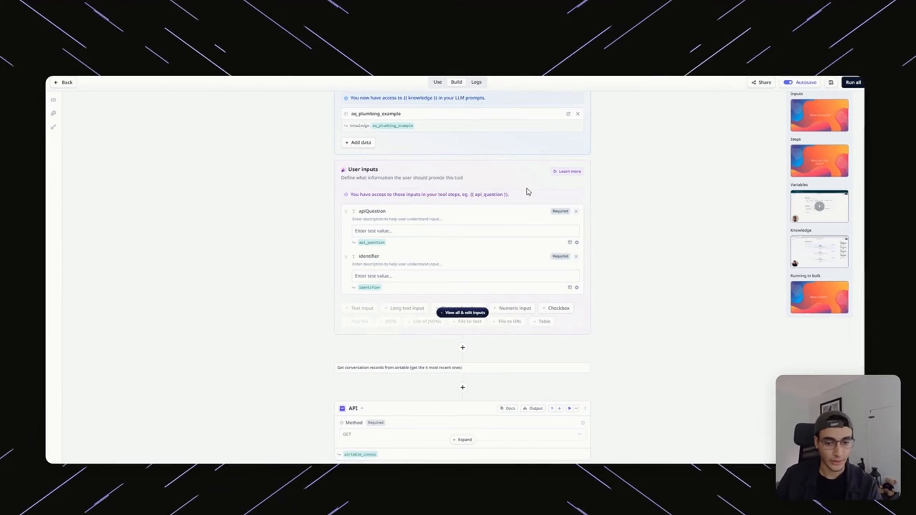
scroll(528, 190, down, 4)
scroll(493, 254, down, 2)
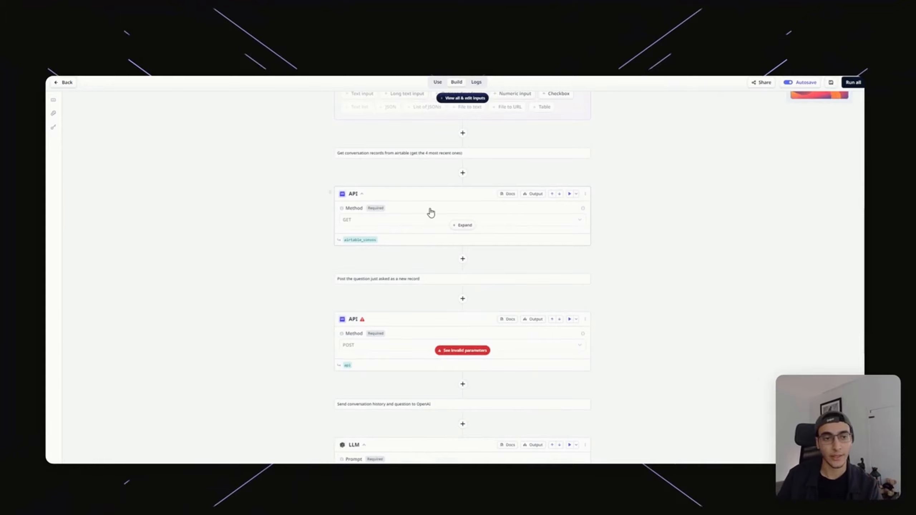
click(430, 212)
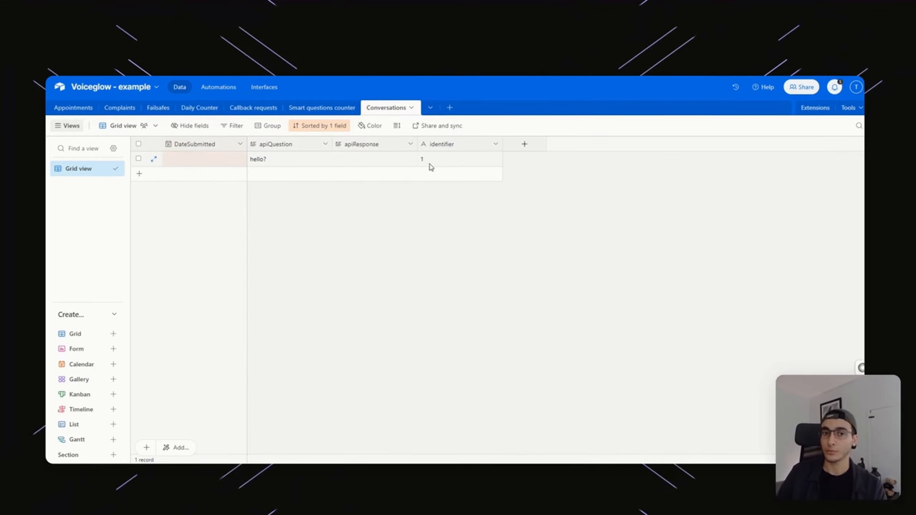
From the Voiceglow - example base in Airtable, open the API documentation and select the Conversations endpoint URL in the record retrieval example.
click(763, 87)
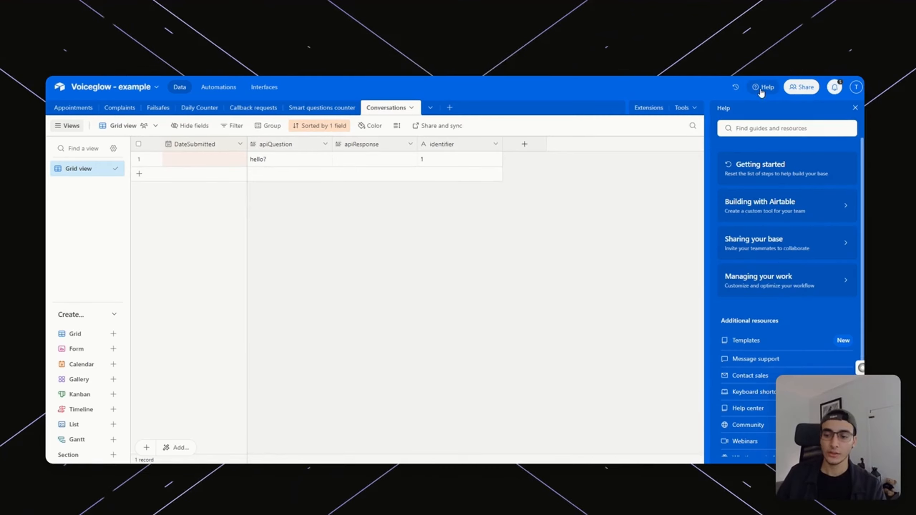
scroll(761, 322, down, 1)
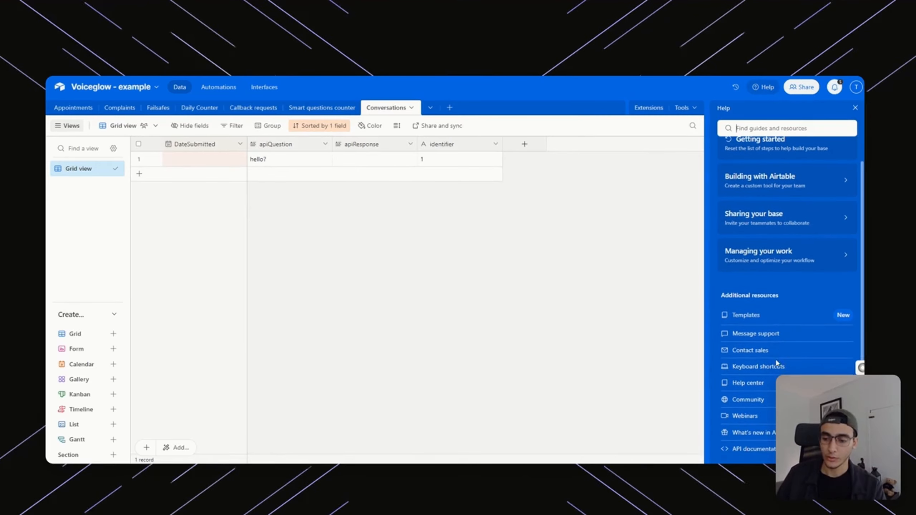
click(753, 449)
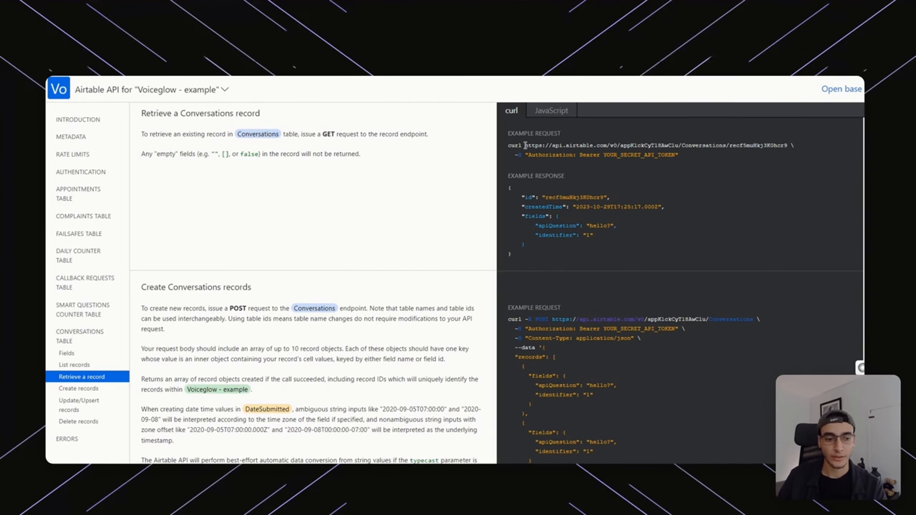
drag(524, 145, 594, 152)
drag(765, 145, 721, 154)
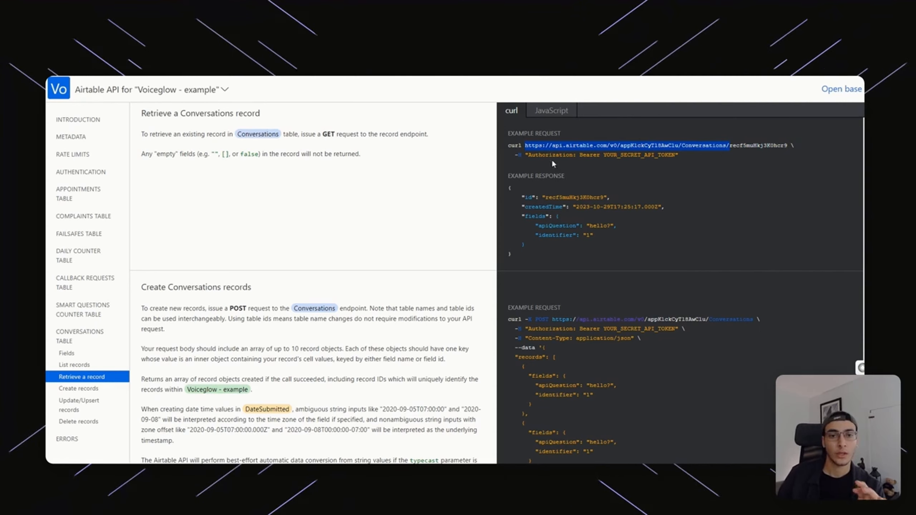
Compare the Conversations retrieval API step's URL with Airtable's example, examining its identifier filter, DateSubmitted sorting and maxRecords parameters.
click(346, 34)
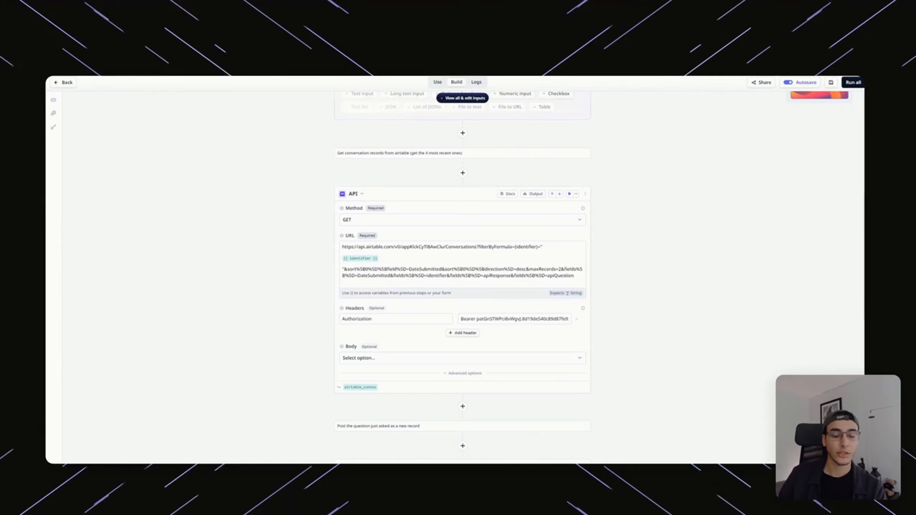
drag(477, 248, 333, 268)
click(698, 255)
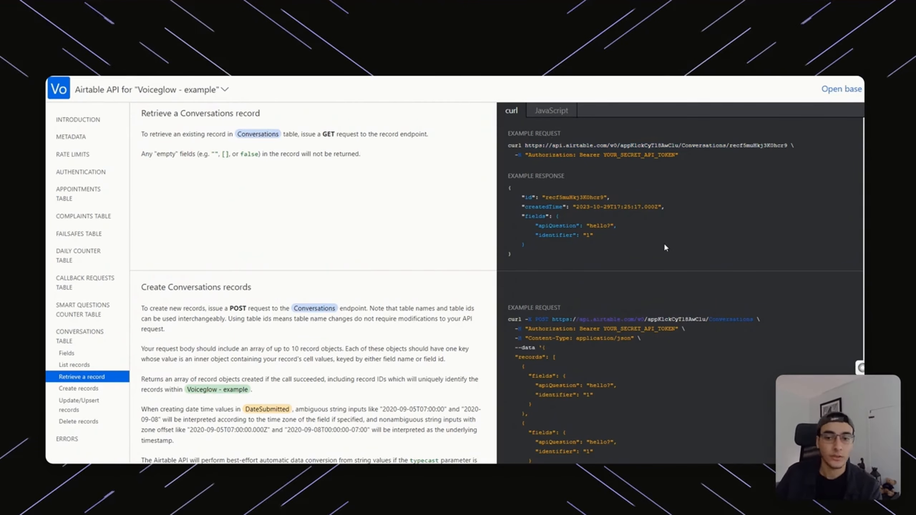
drag(664, 243, 503, 147)
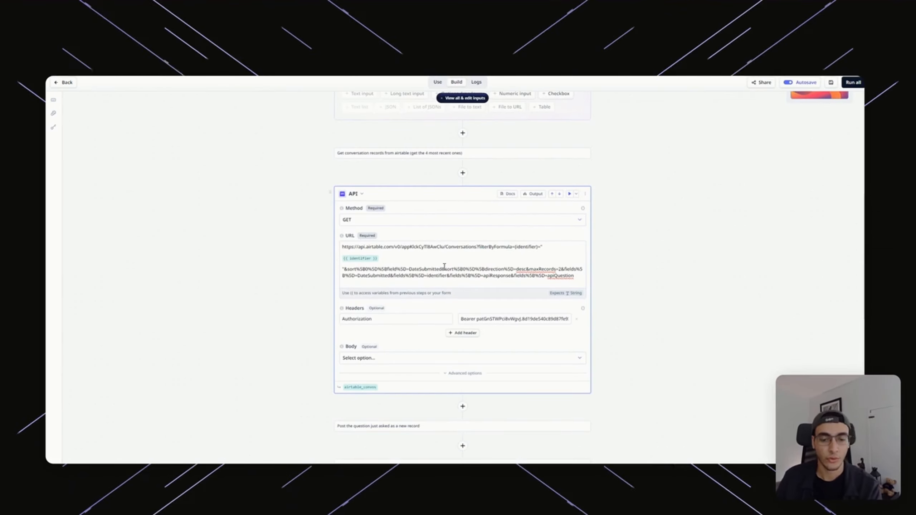
double_click(520, 247)
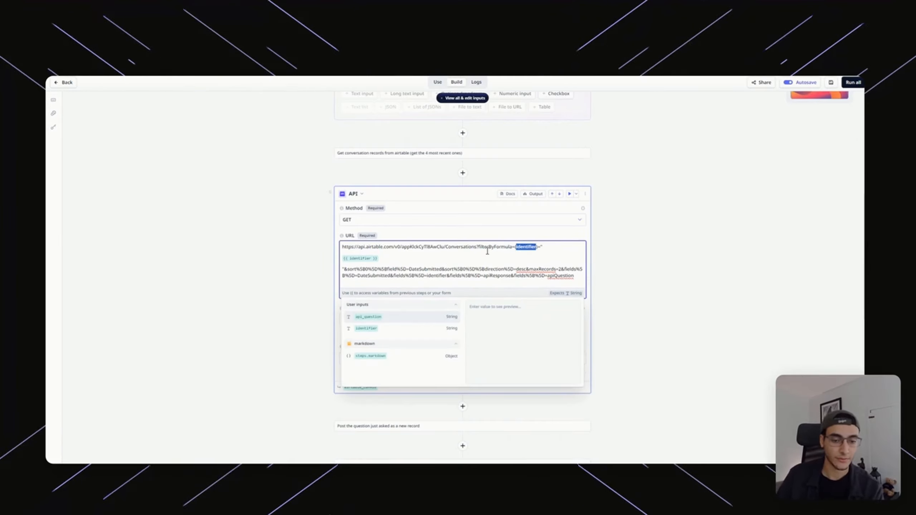
click(398, 264)
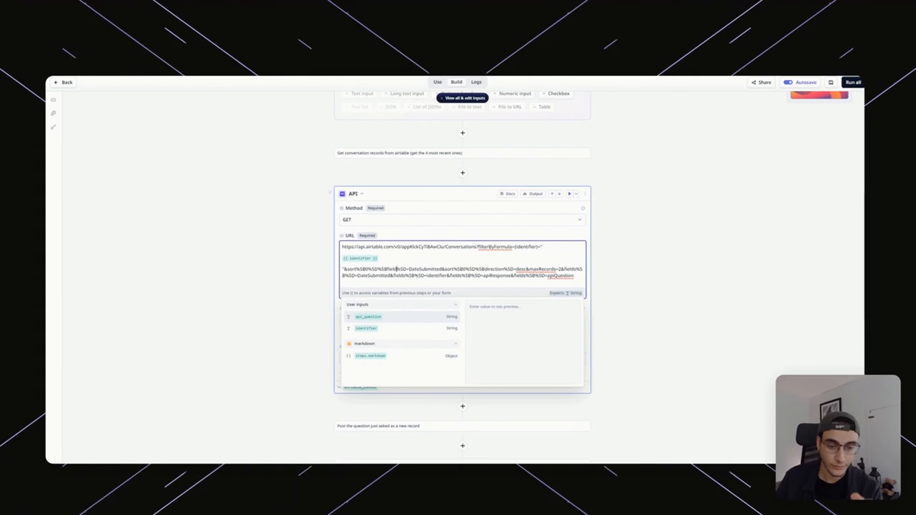
click(308, 197)
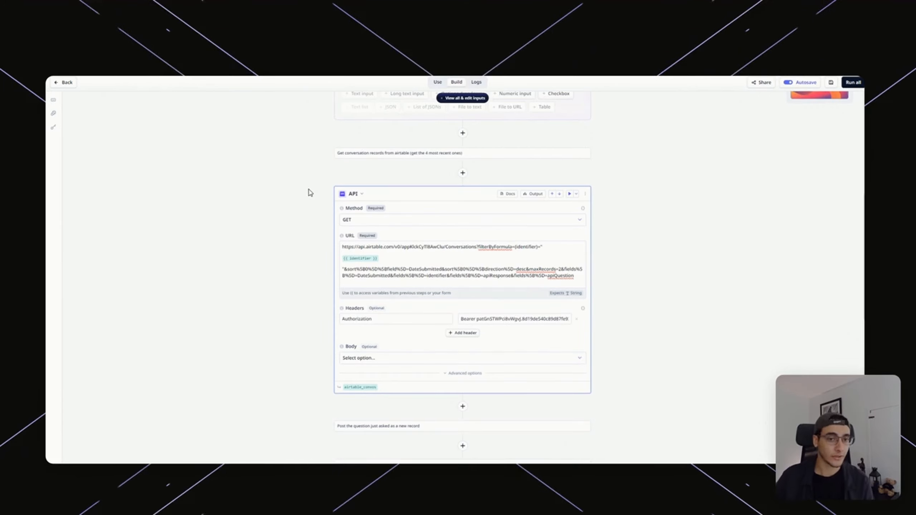
Enter the test values hello for apiQuestion and 1 for identifier, and run the Airtable record retrieval API step.
scroll(458, 233, up, 8)
click(411, 303)
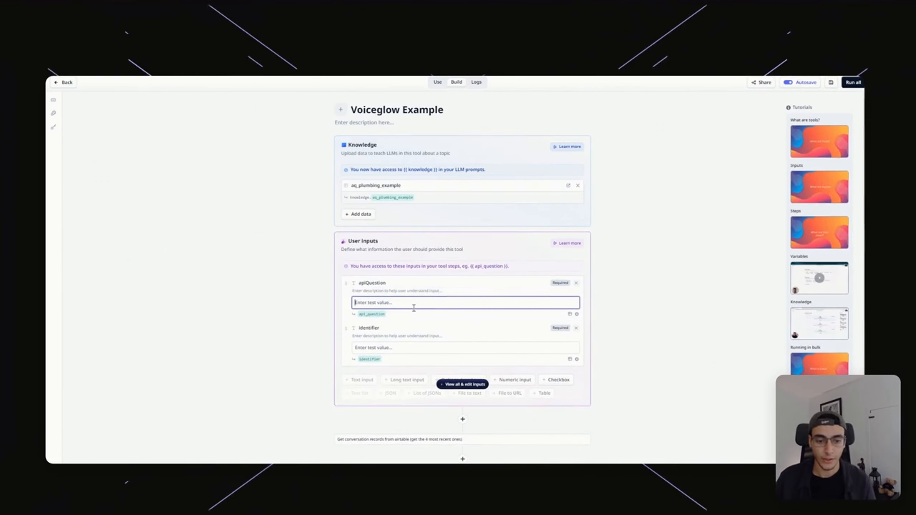
text(hello)
click(546, 347)
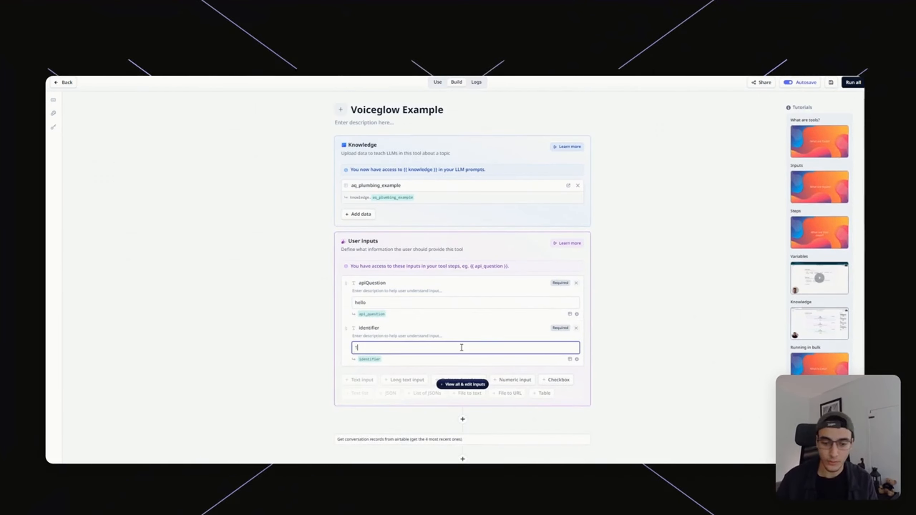
text(t)
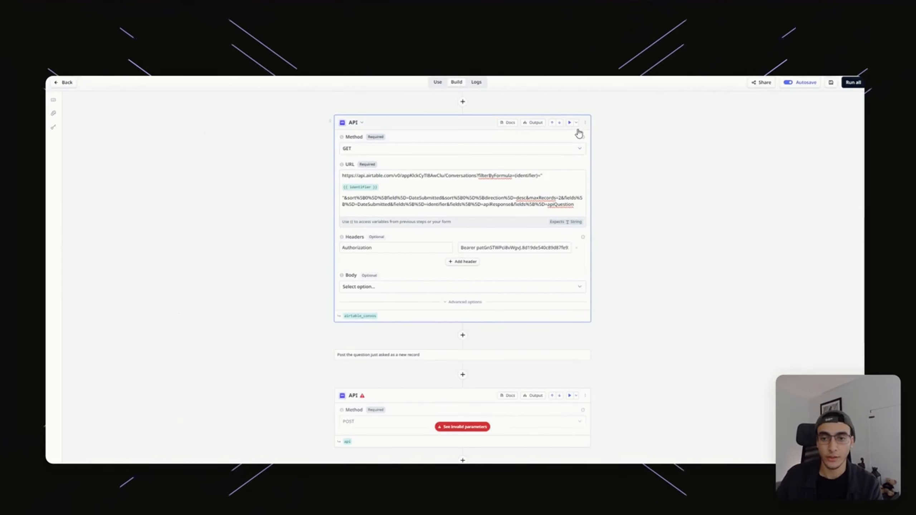
click(570, 123)
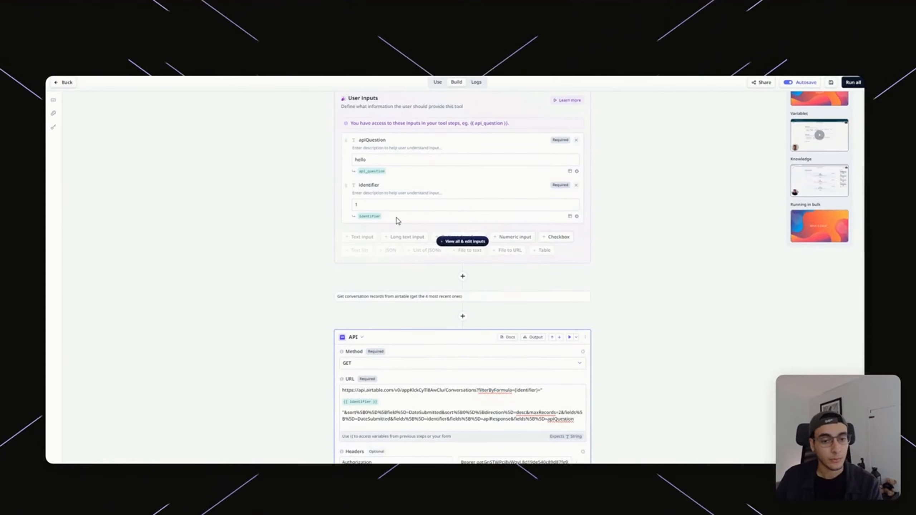
Set the identifier test value to 12 and rerun the record retrieval API step.
click(401, 206)
text(1)
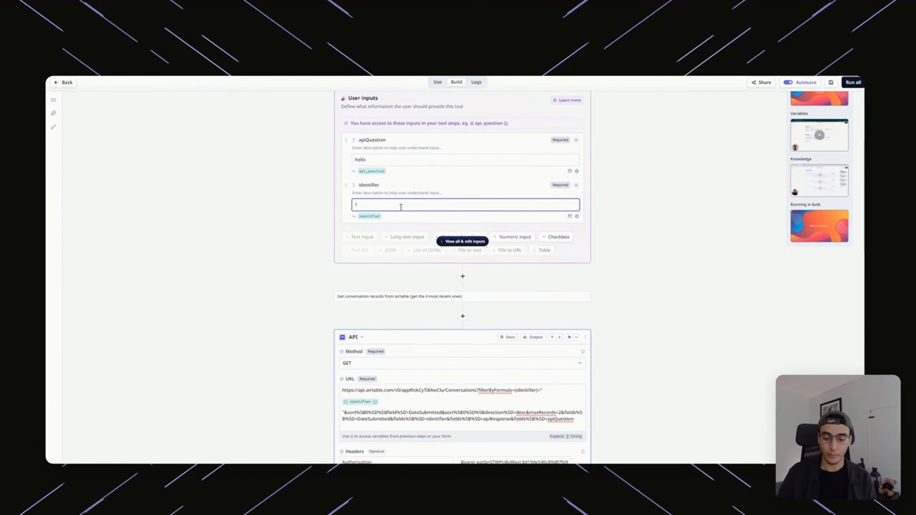
text(2)
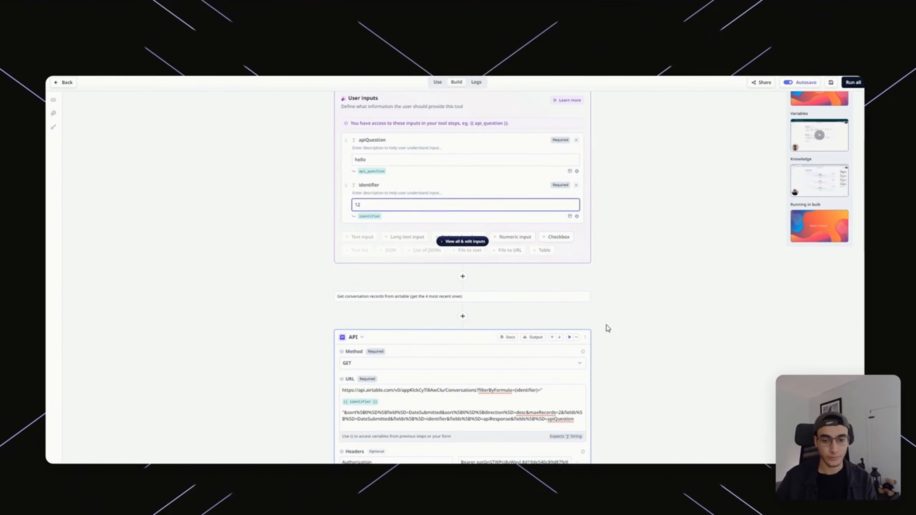
scroll(561, 183, down, 5)
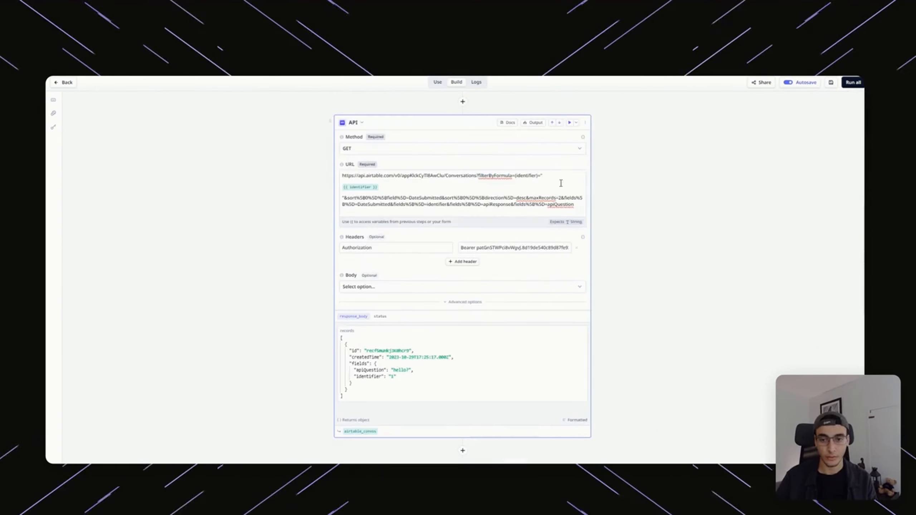
click(570, 123)
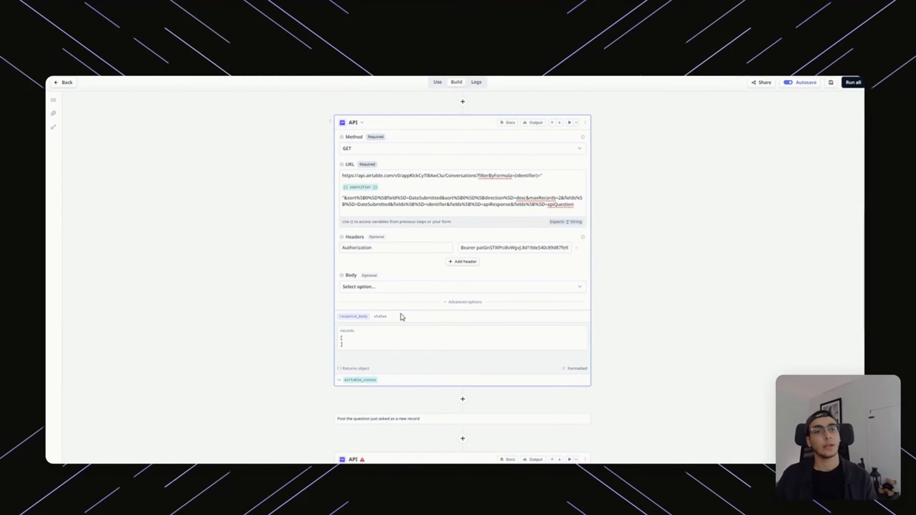
Review the user inputs alongside the GET API step's URL, authorization header and response body.
scroll(397, 317, up, 8)
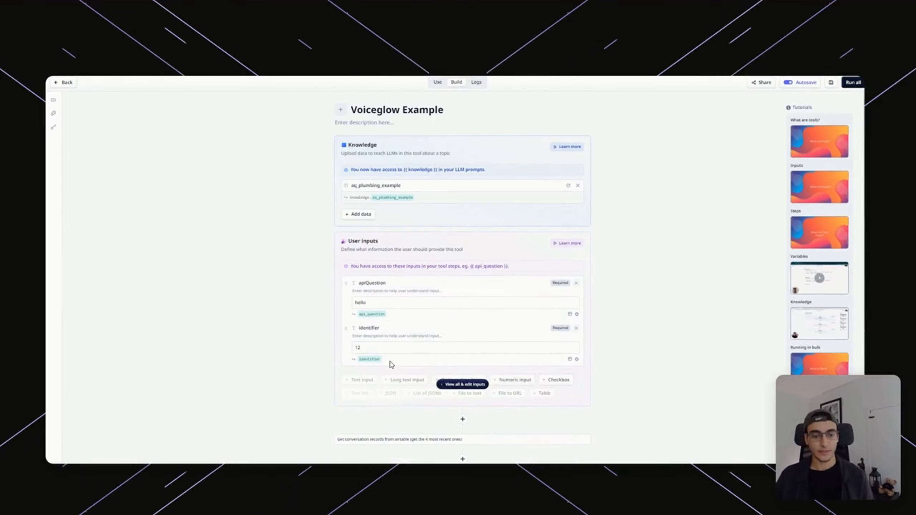
scroll(388, 305, down, 7)
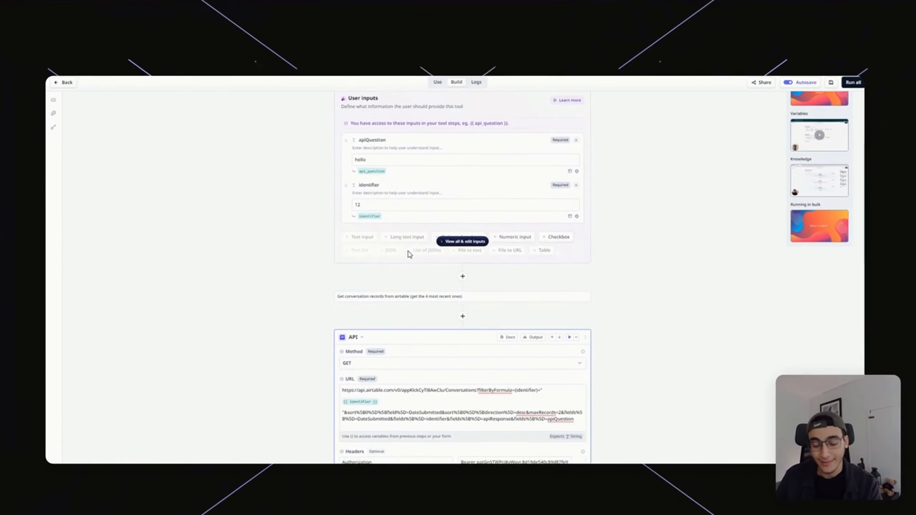
scroll(420, 277, down, 1)
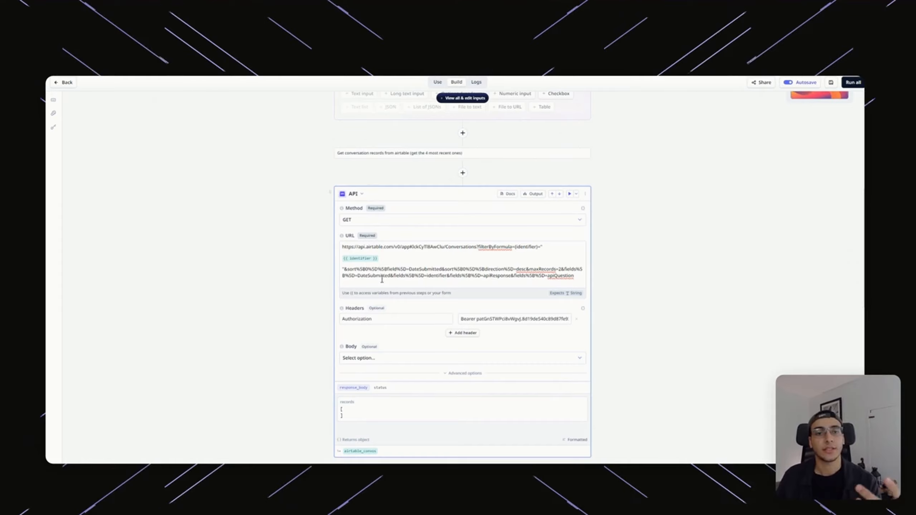
scroll(390, 253, down, 2)
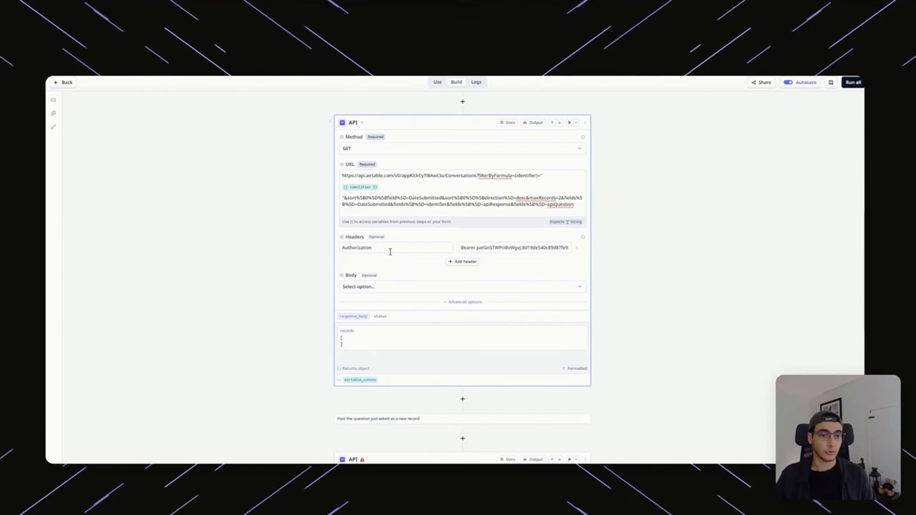
scroll(390, 251, up, 4)
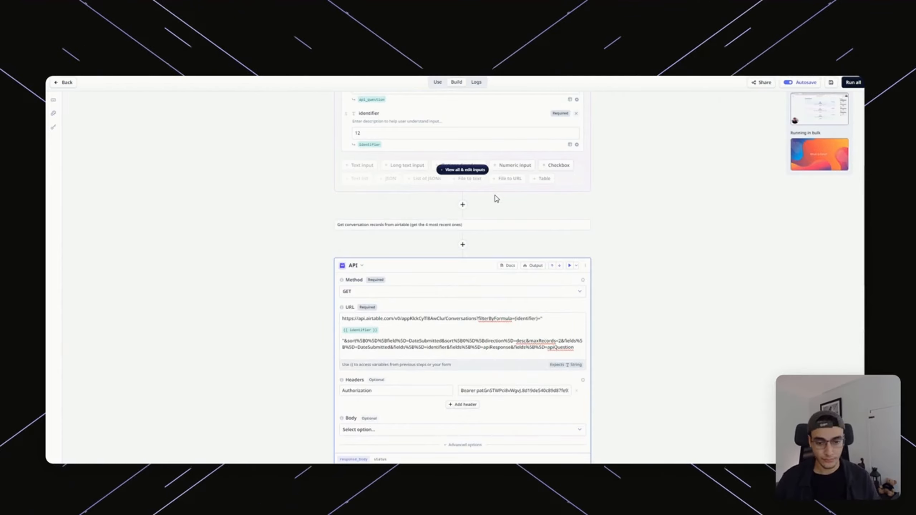
scroll(576, 239, down, 4)
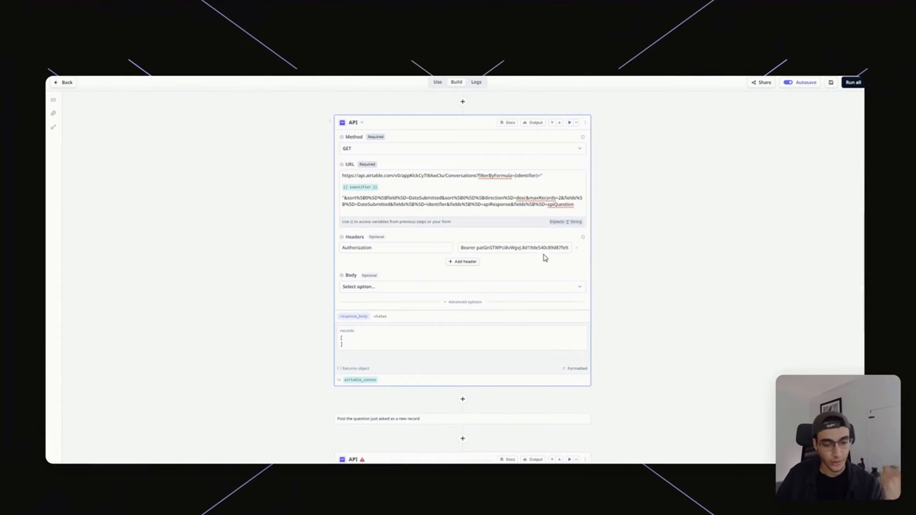
Expand the POST API step that records the asked question and examine its URL, headers and body.
scroll(544, 258, down, 6)
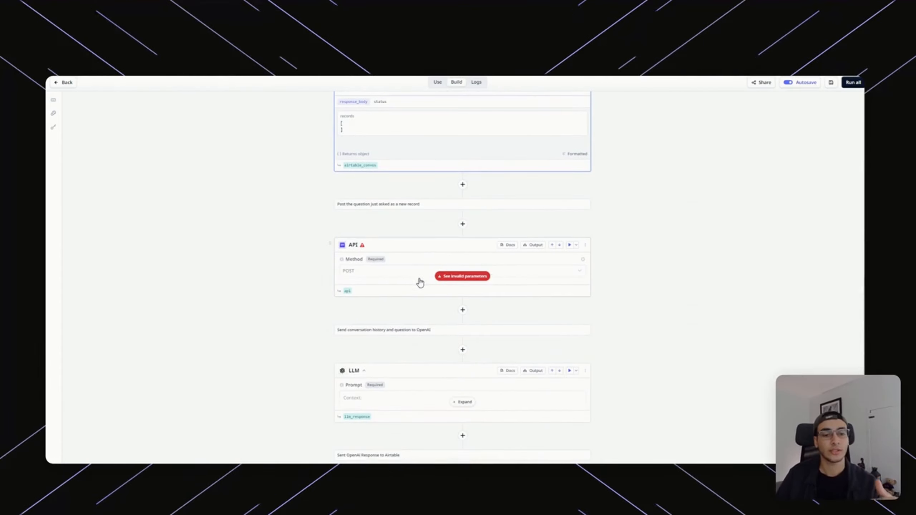
click(403, 279)
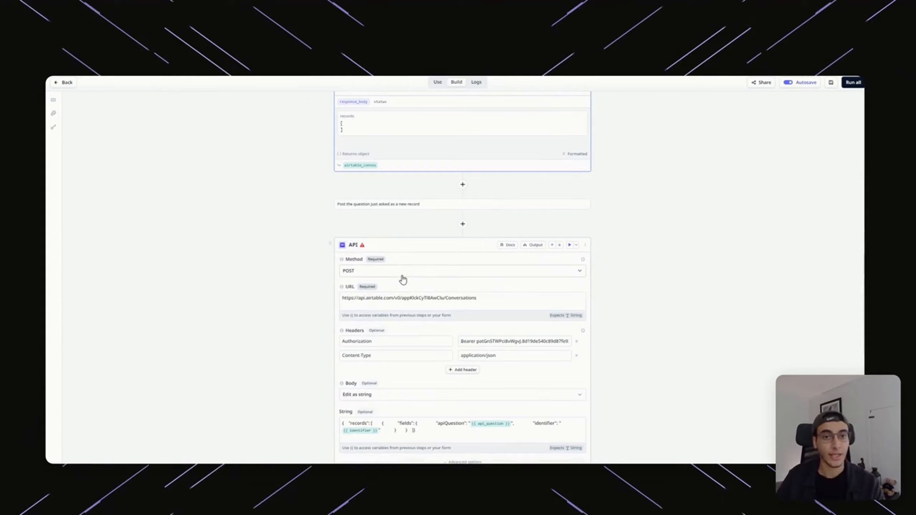
scroll(515, 288, down, 2)
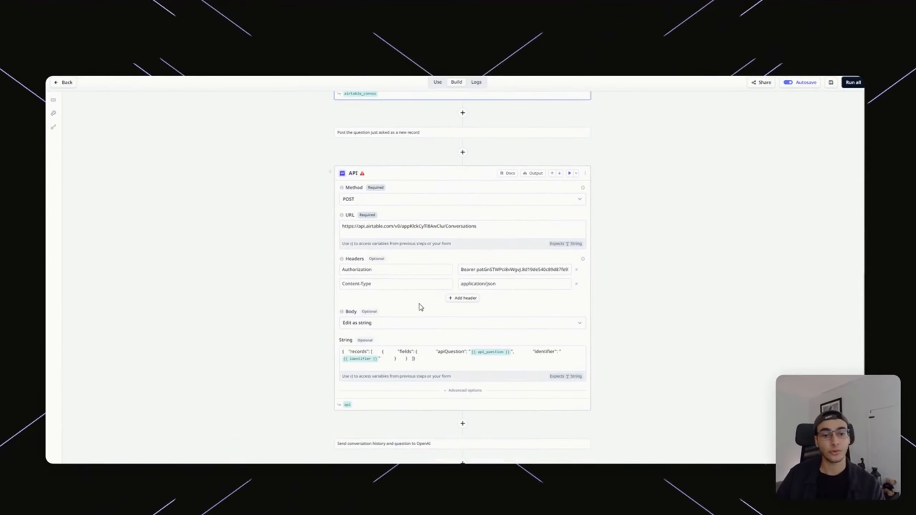
click(486, 227)
click(357, 257)
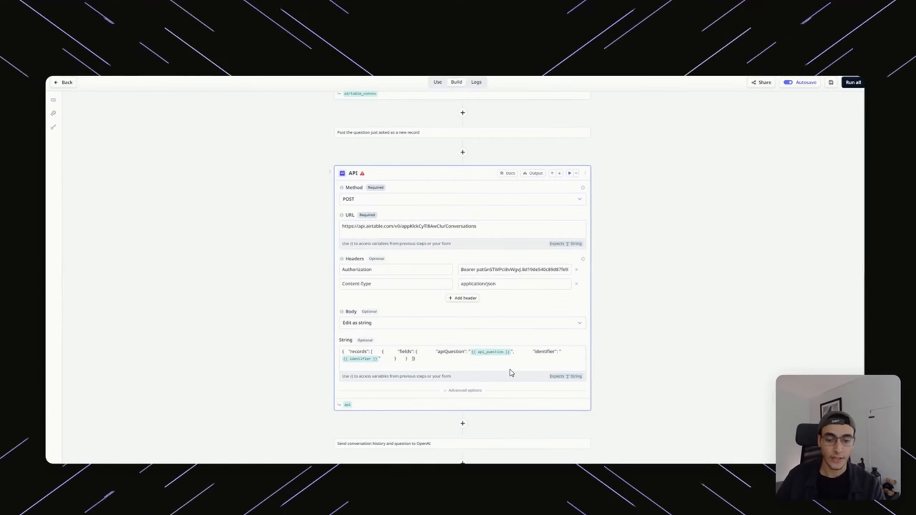
Expand the LLM step and inspect its prompt's knowledge, question and chatlog variables and its model setting.
scroll(238, 256, down, 6)
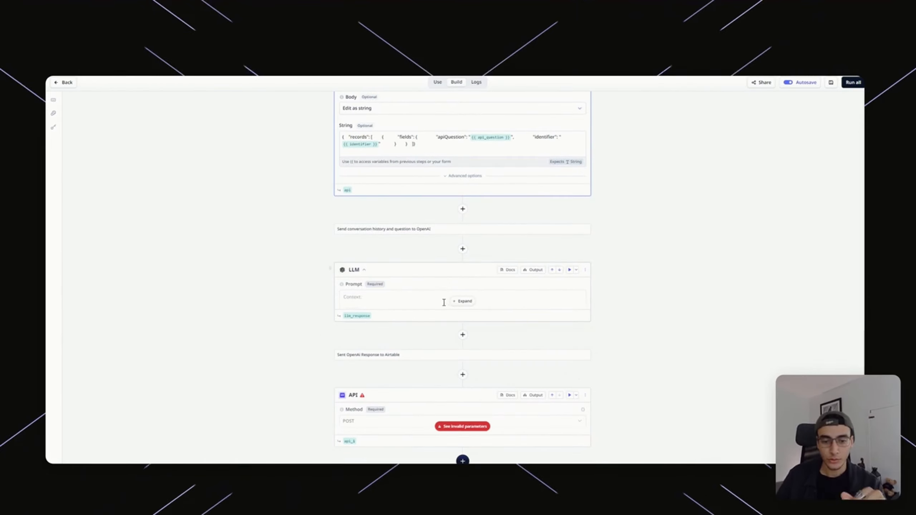
click(462, 301)
scroll(352, 281, down, 4)
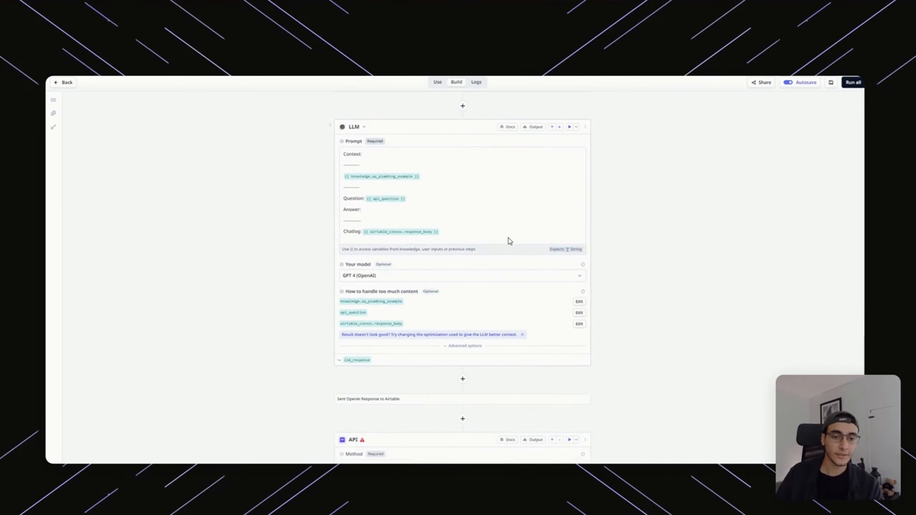
click(457, 182)
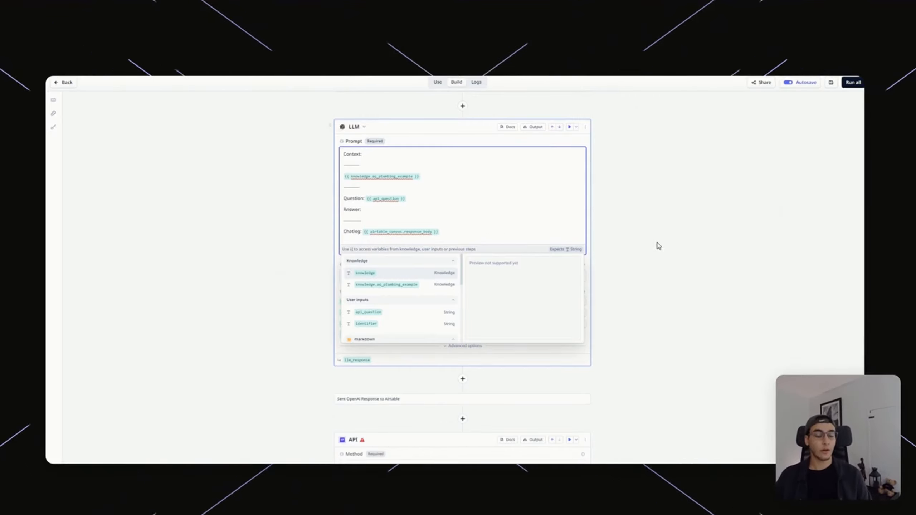
click(675, 256)
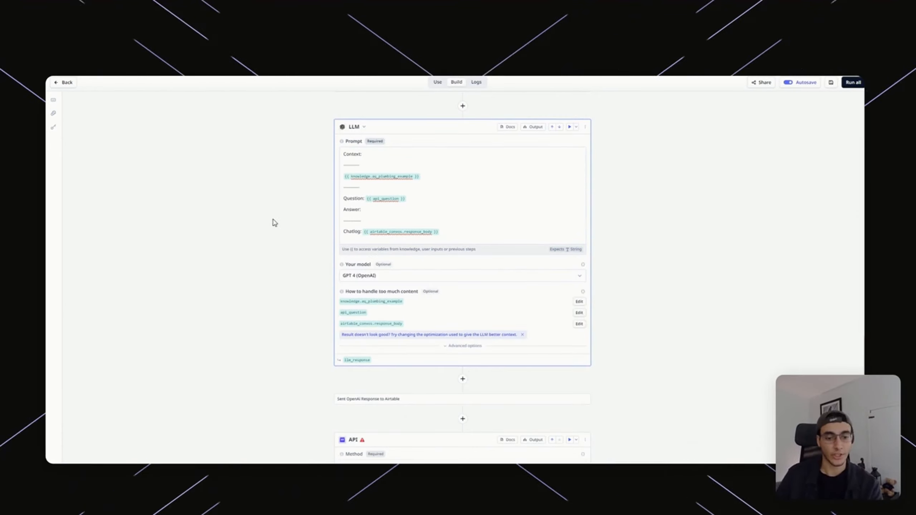
Expand the final API step that sends the OpenAI response to Airtable and examine its request settings.
scroll(287, 225, down, 4)
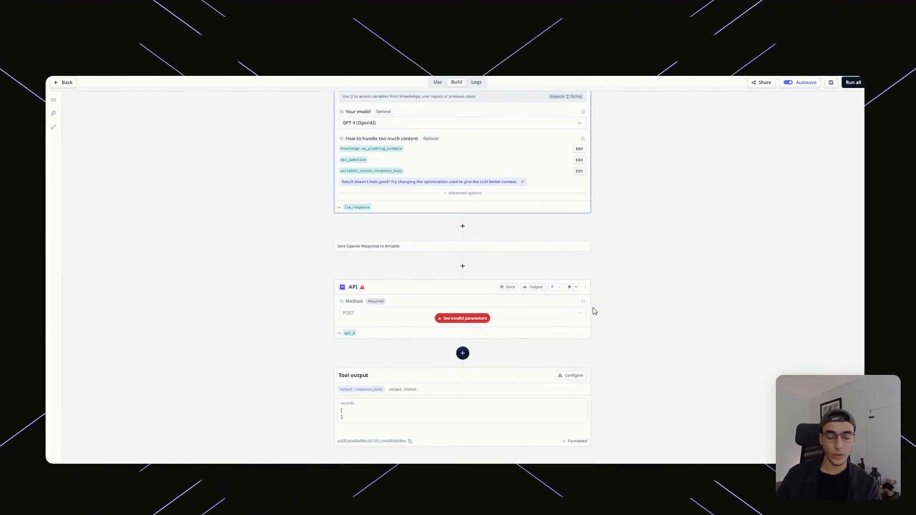
click(390, 314)
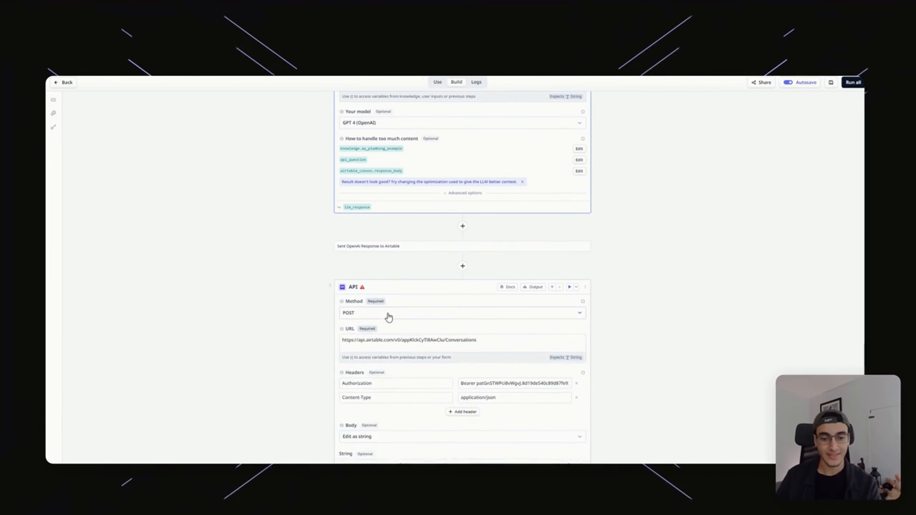
scroll(468, 289, down, 4)
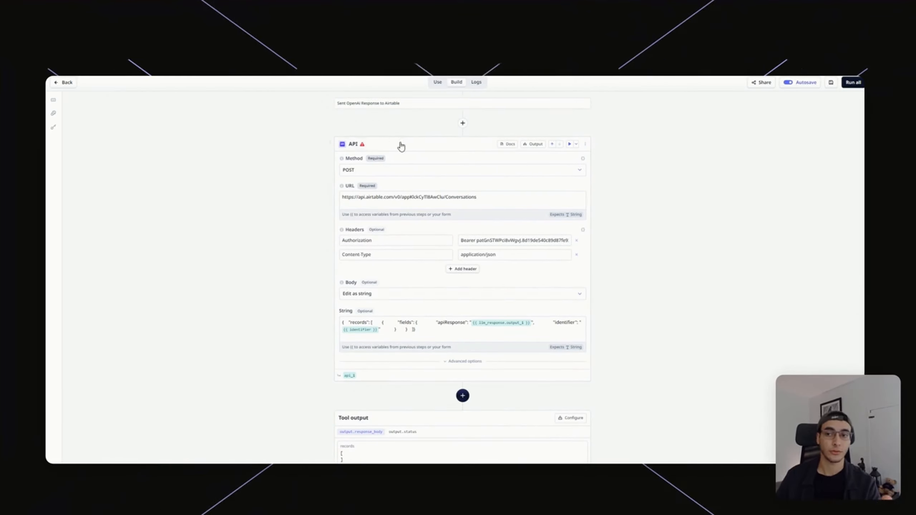
scroll(433, 167, up, 4)
scroll(435, 174, down, 4)
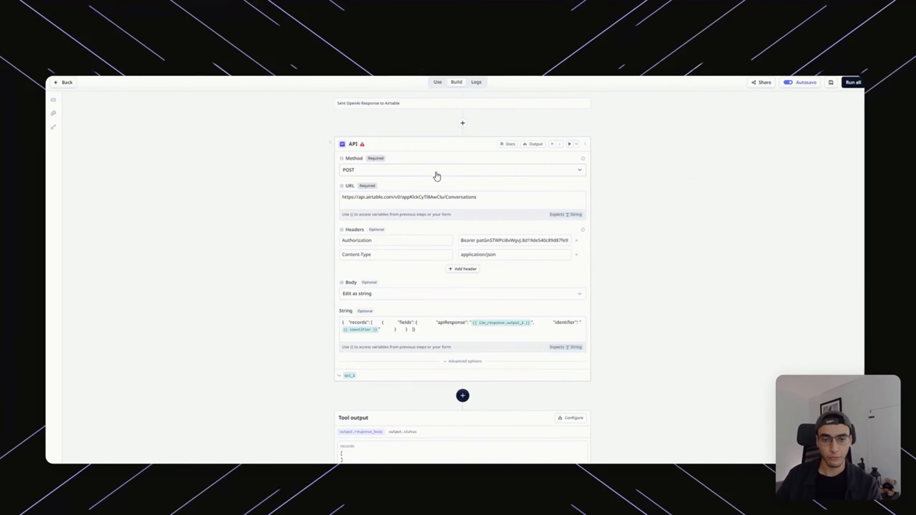
Look over the tool output and return to the tool's API usage page with the endpoint and request body.
scroll(437, 176, down, 1)
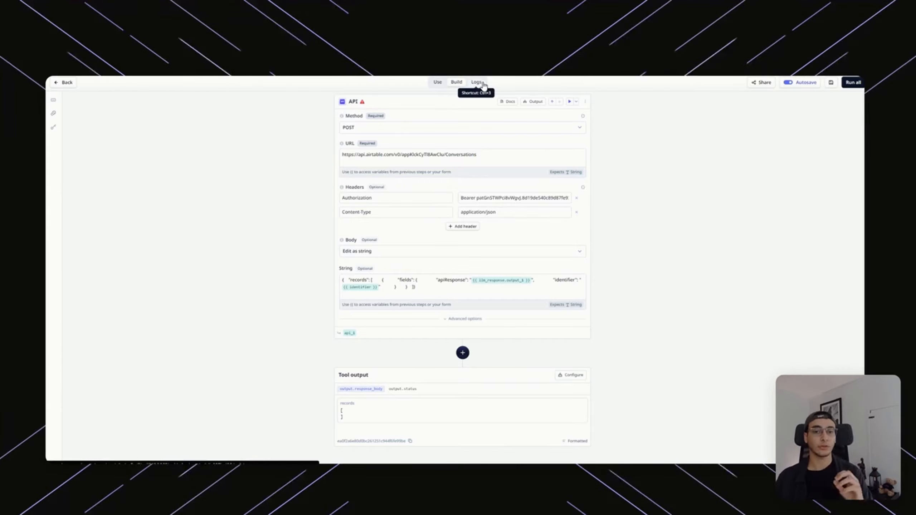
scroll(457, 110, up, 10)
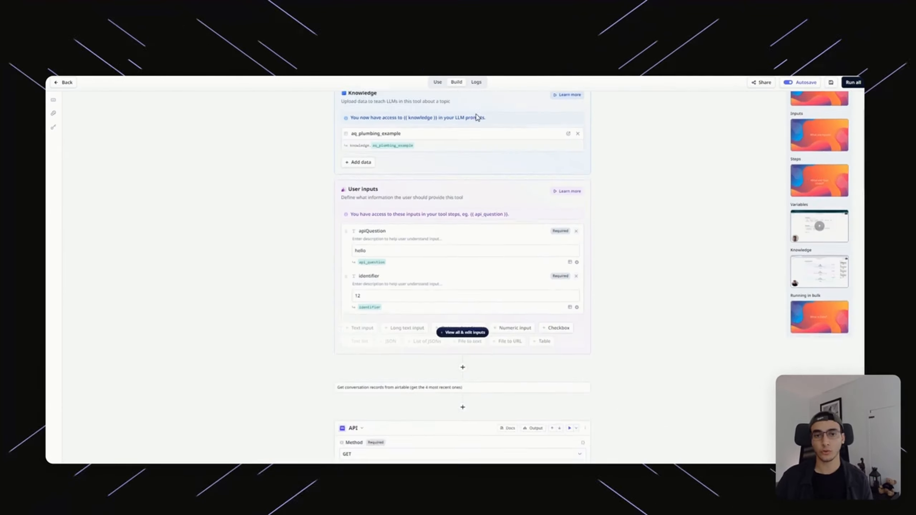
click(438, 82)
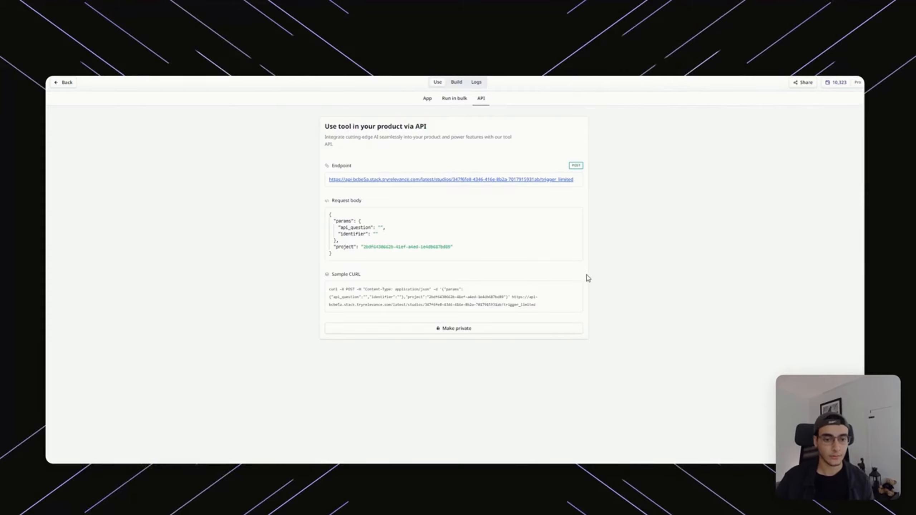
Return to Voiceflow and inspect the request URL of the POST step in the Send question to Relevance block.
mouse_move(528, 179)
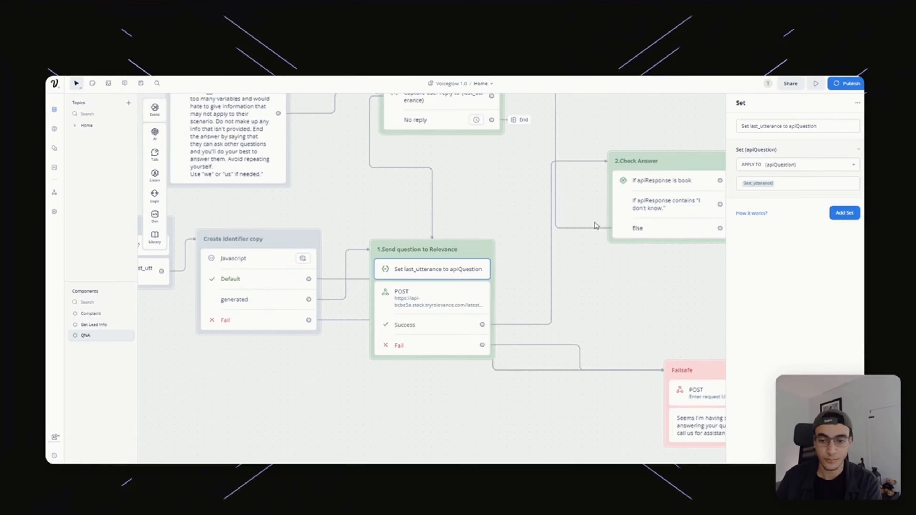
click(484, 296)
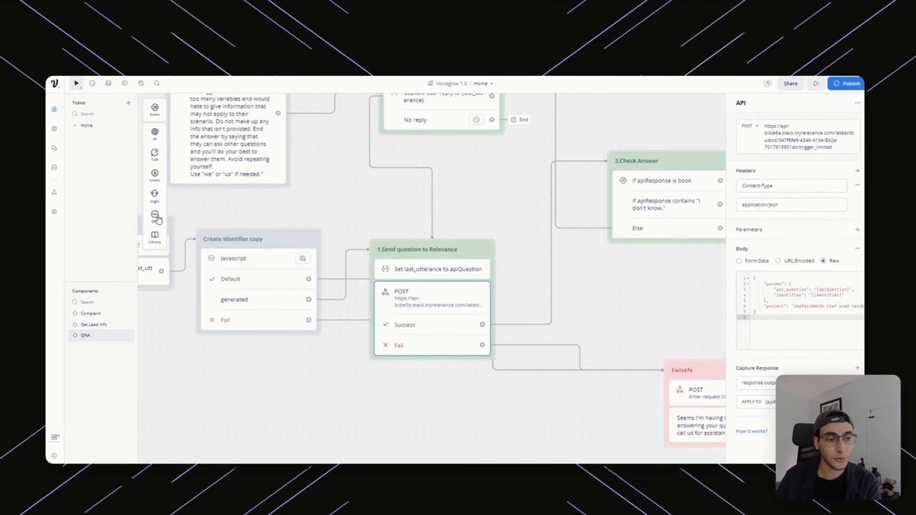
mouse_move(154, 202)
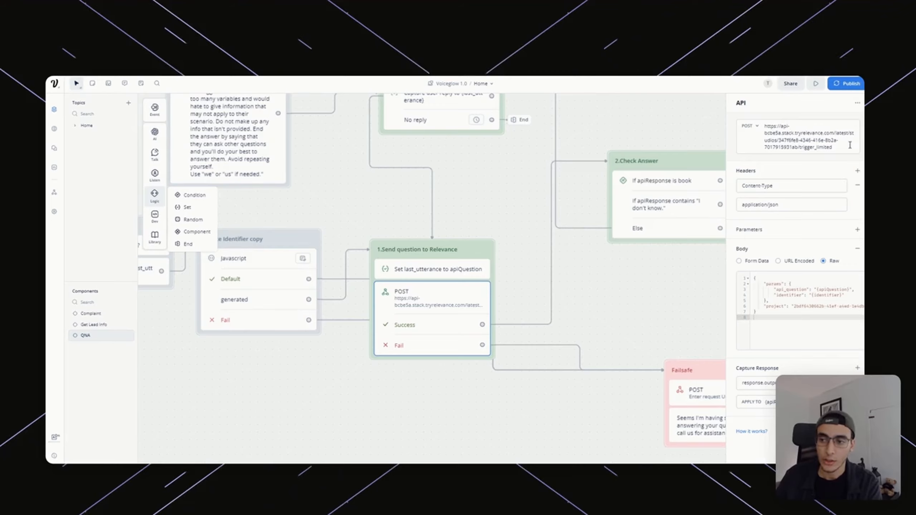
drag(850, 144, 751, 88)
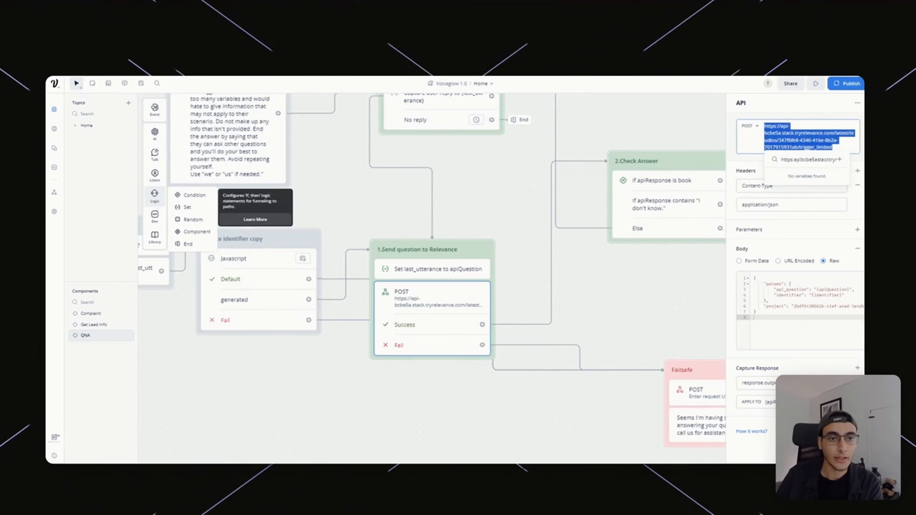
key(ctrl+Tab)
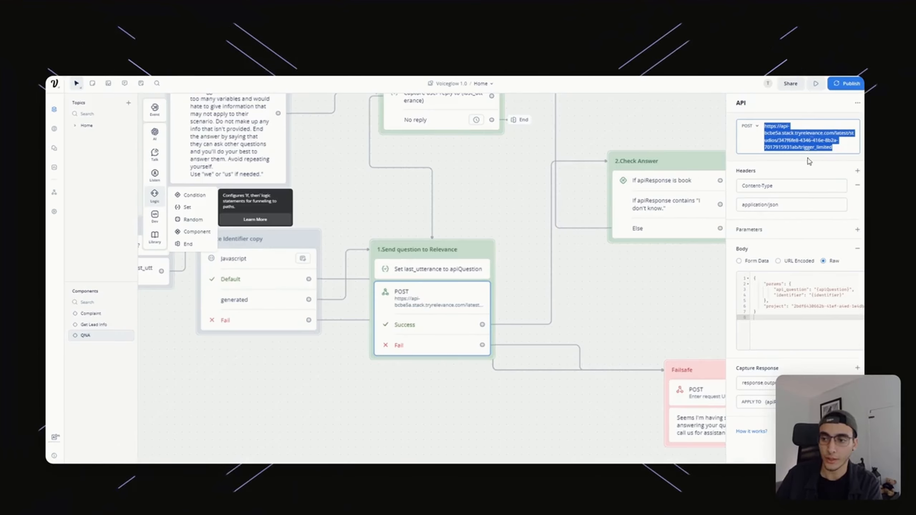
click(787, 185)
click(718, 249)
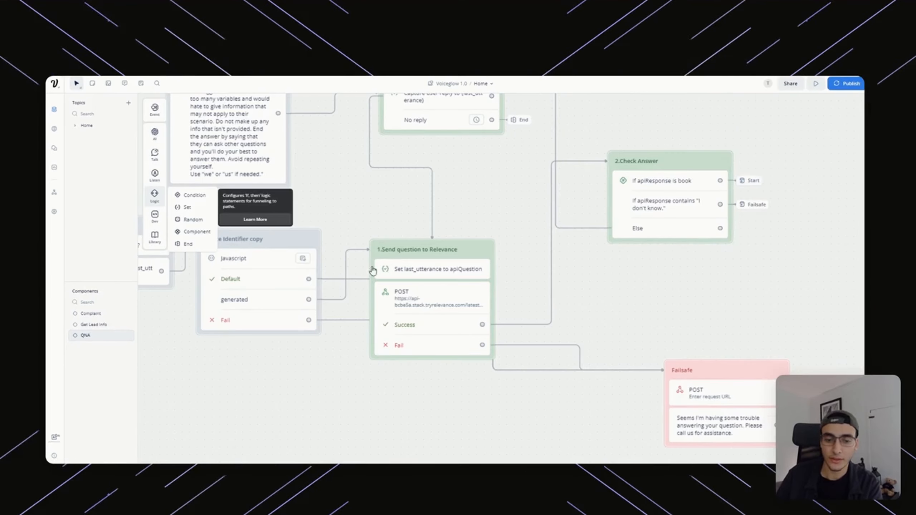
Reopen the POST step and examine the api_question and identifier parameters in its raw body.
click(470, 294)
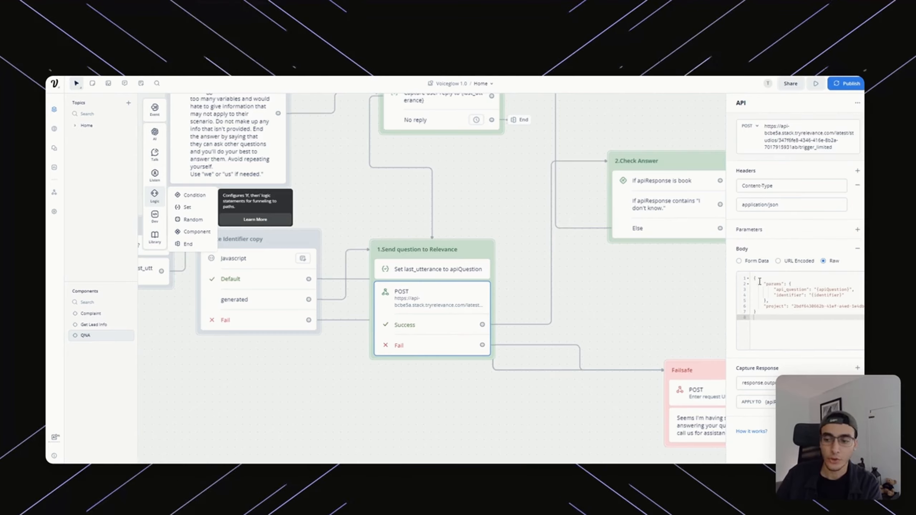
click(851, 291)
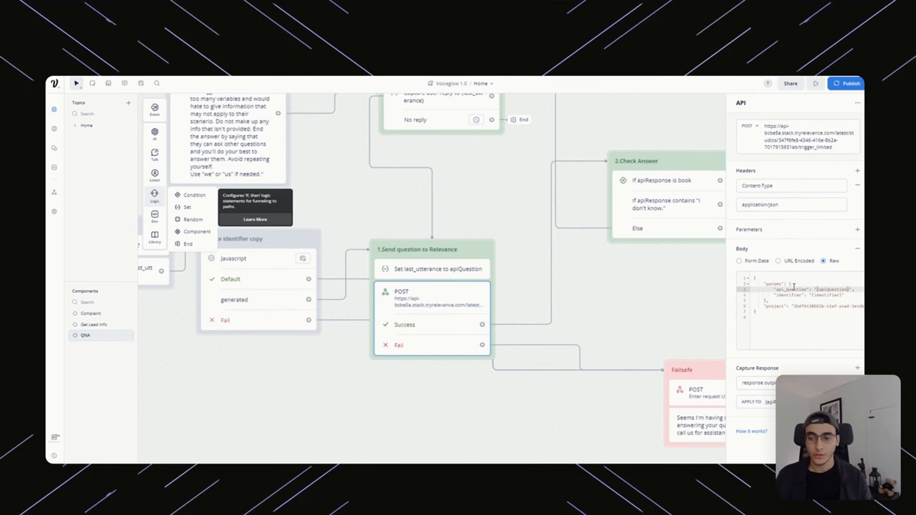
drag(765, 301, 848, 290)
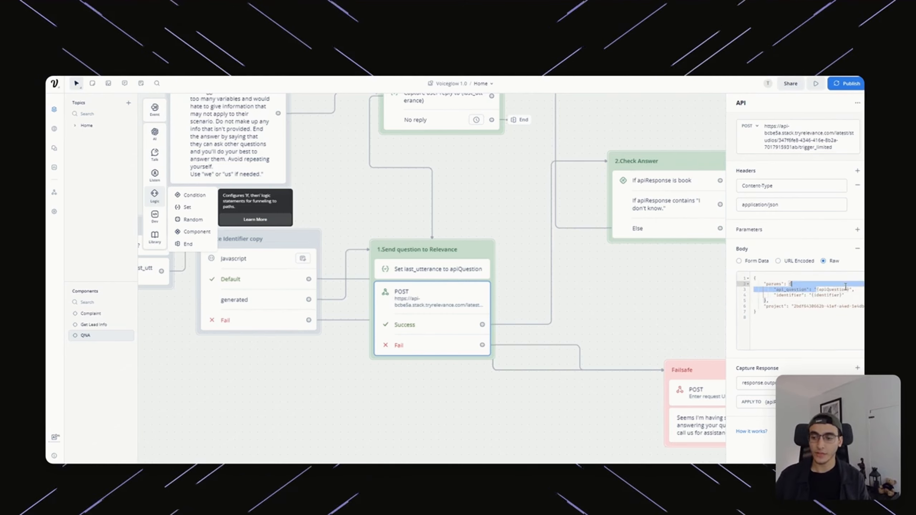
click(832, 295)
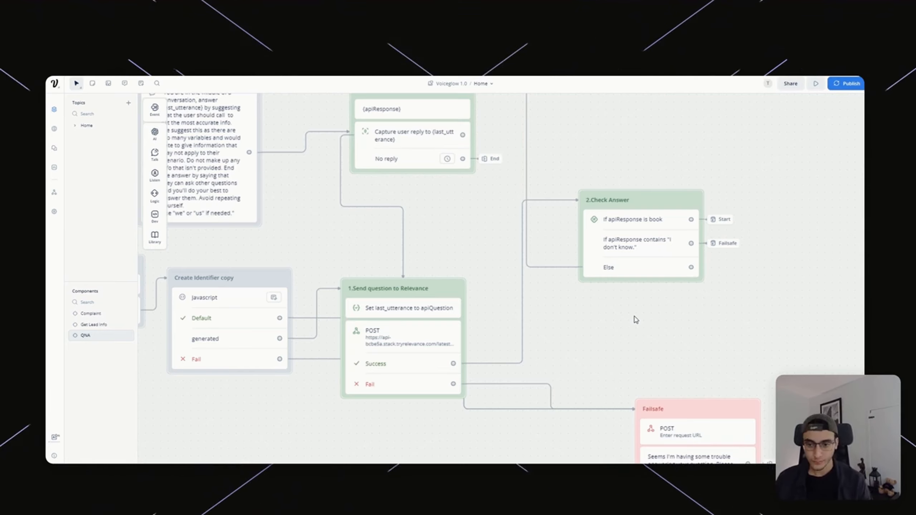
Inspect the Check Answer block's conditions for booking an appointment and "I don't know.", plus the Failsafe block.
click(651, 239)
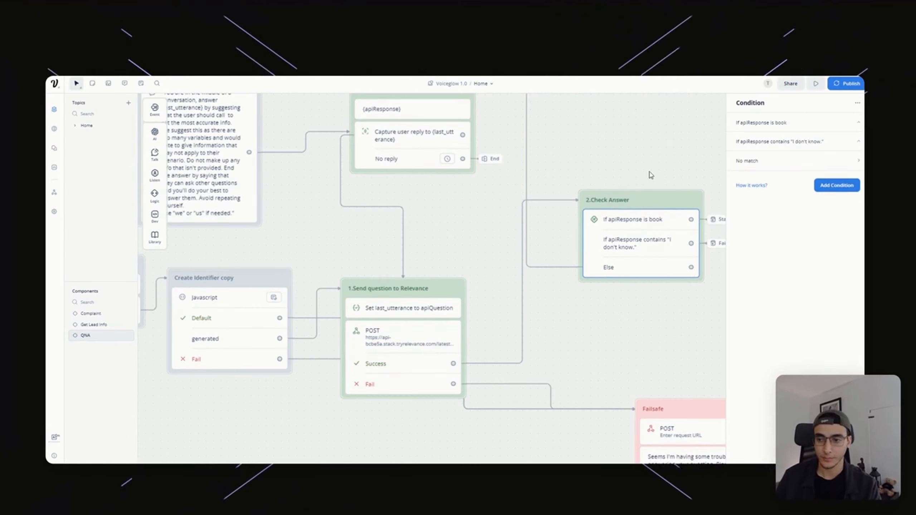
click(786, 124)
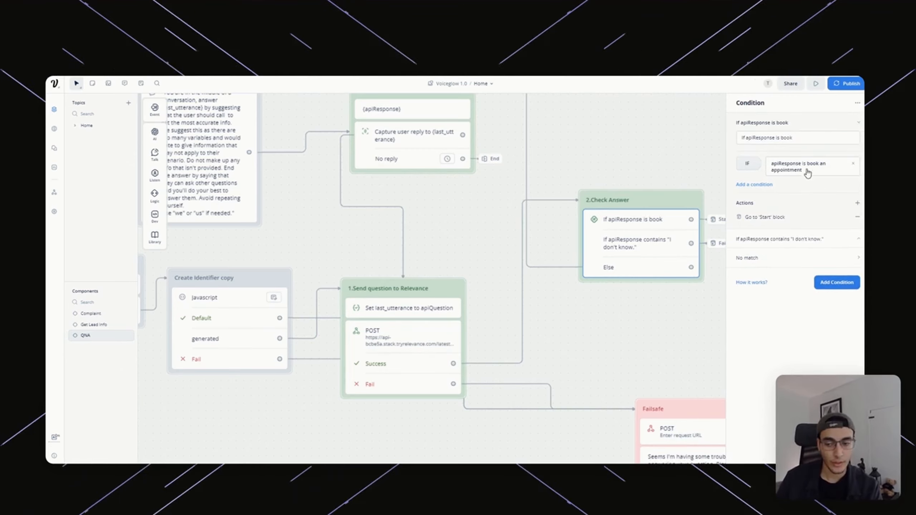
click(699, 182)
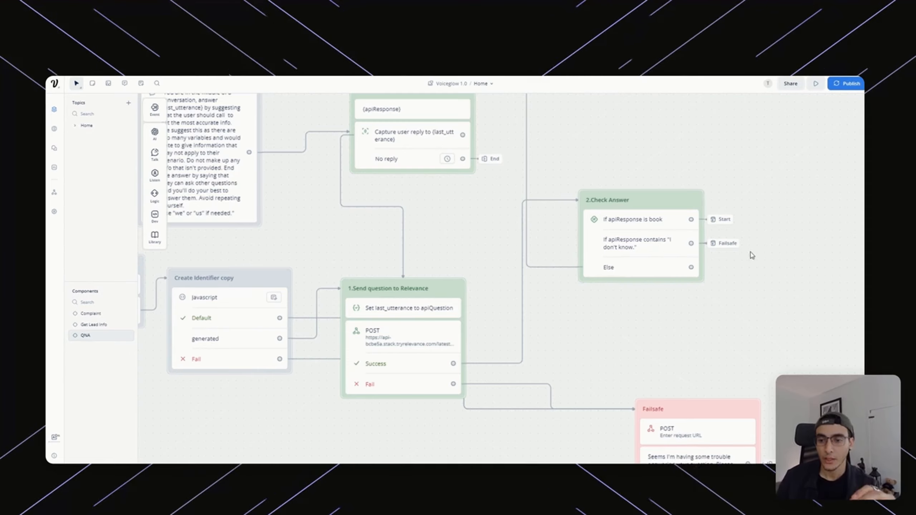
click(655, 246)
click(685, 317)
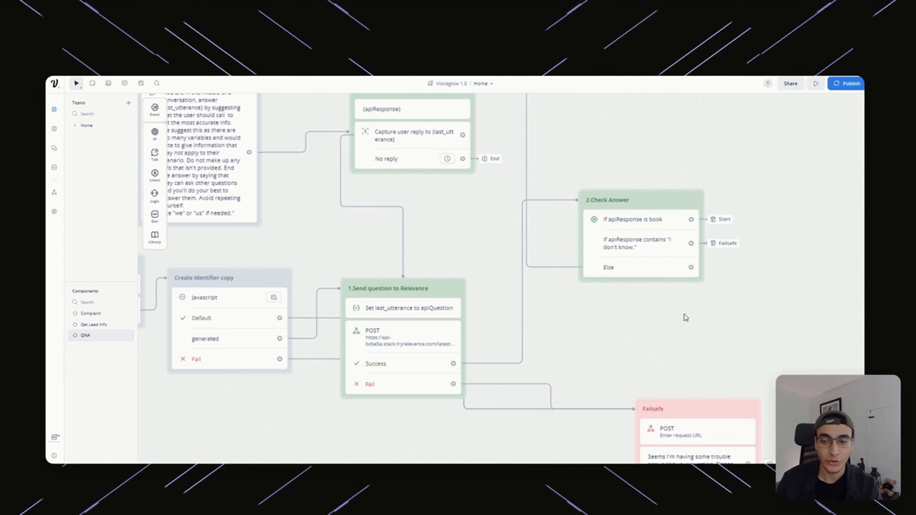
drag(684, 317, 630, 249)
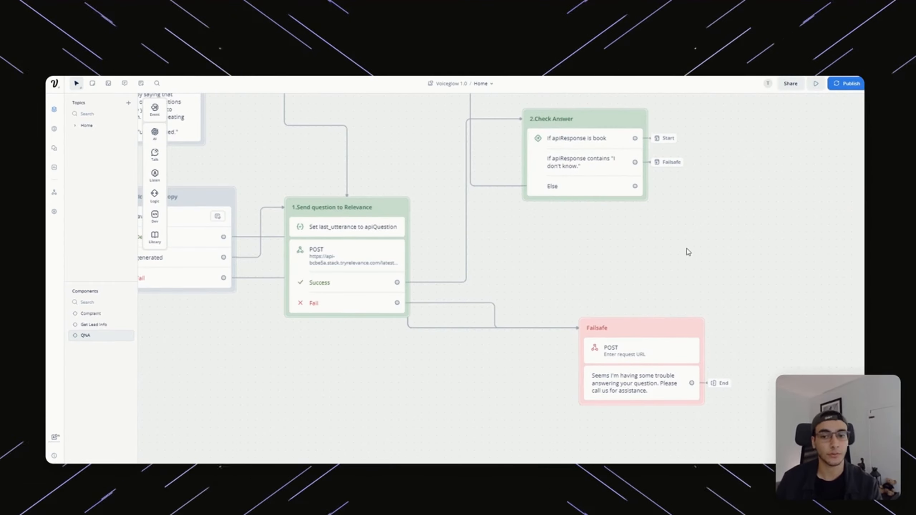
Inspect the apiResponse text and the last_utterance capture settings in the Answer and capture new question block.
drag(687, 252, 696, 349)
drag(696, 349, 696, 365)
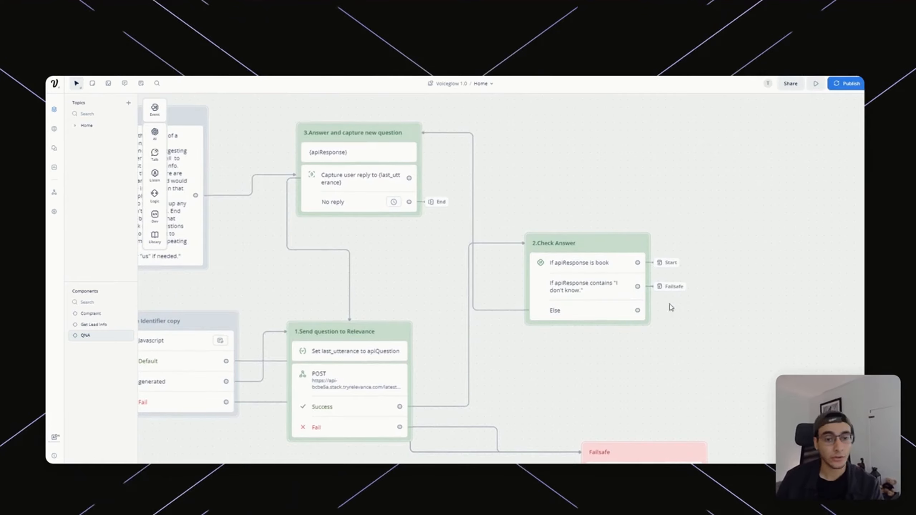
click(346, 152)
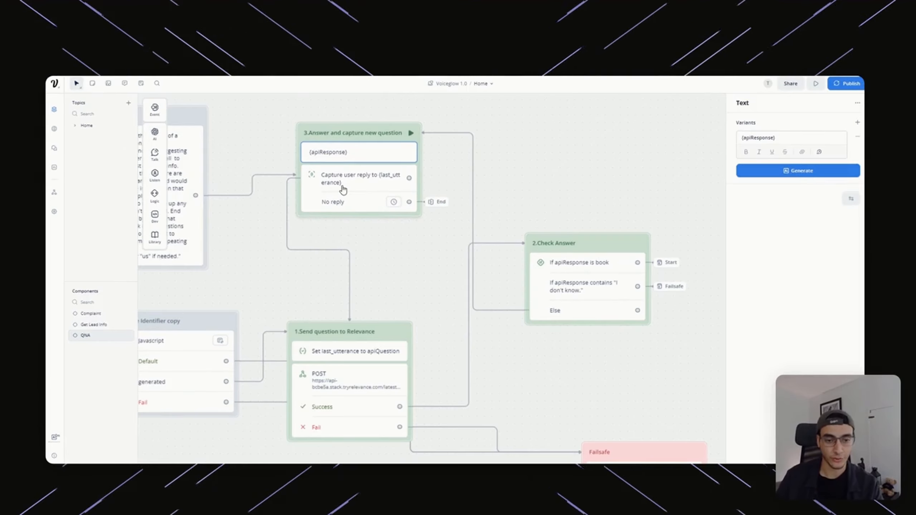
click(346, 191)
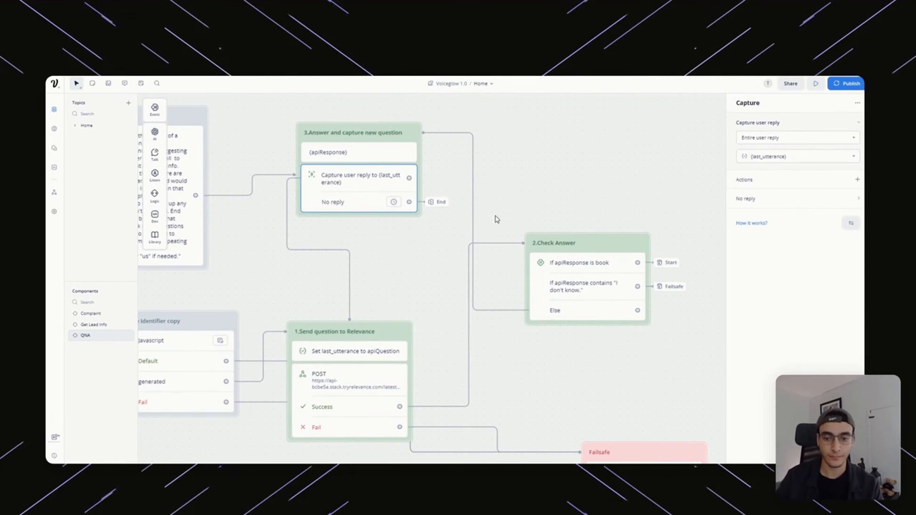
scroll(495, 217, down, 5)
drag(549, 219, 550, 217)
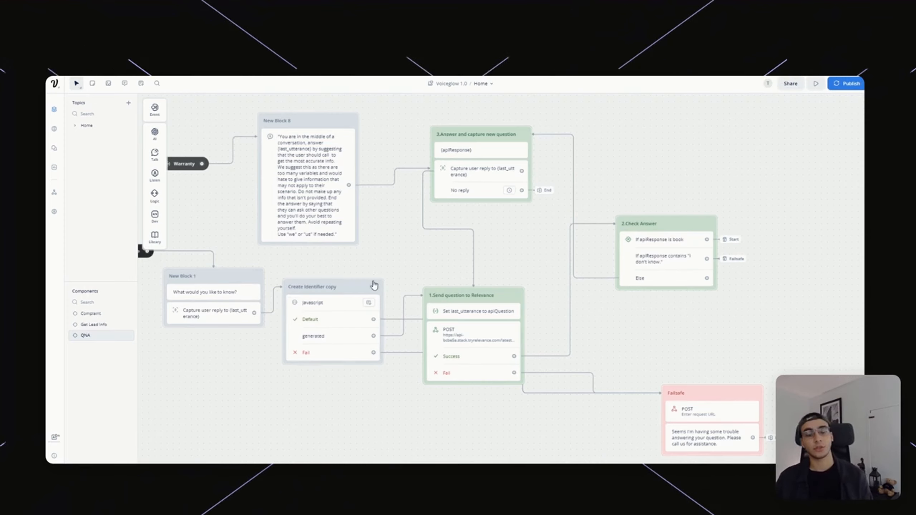
Open the Home topic and examine the form-data body of the Send lead info to Make API step.
click(102, 321)
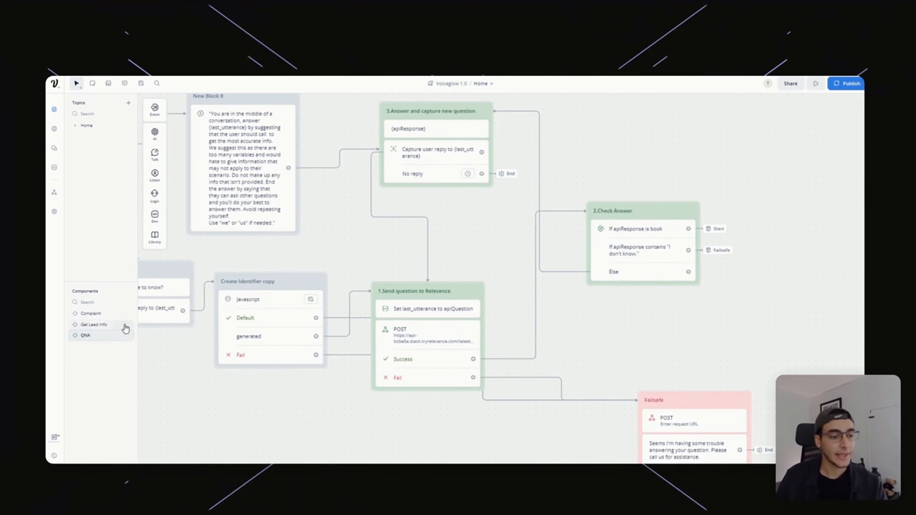
click(108, 127)
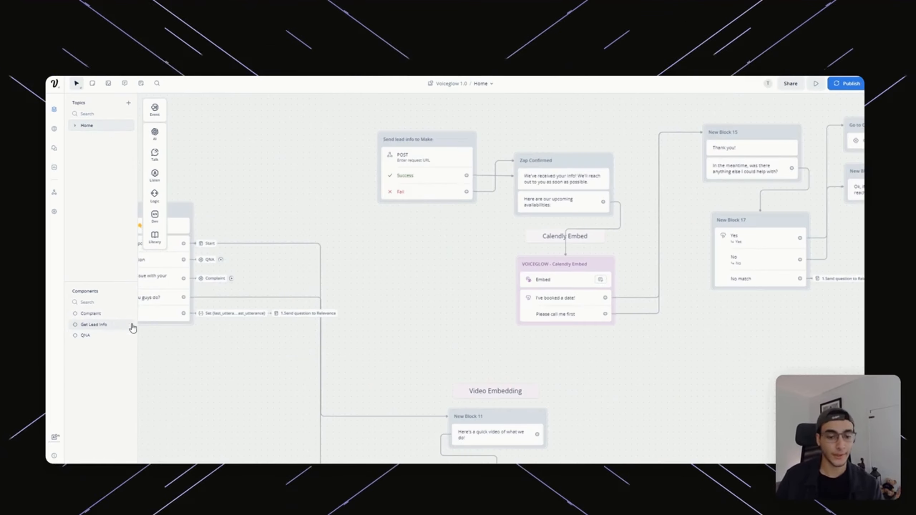
scroll(415, 320, down, 5)
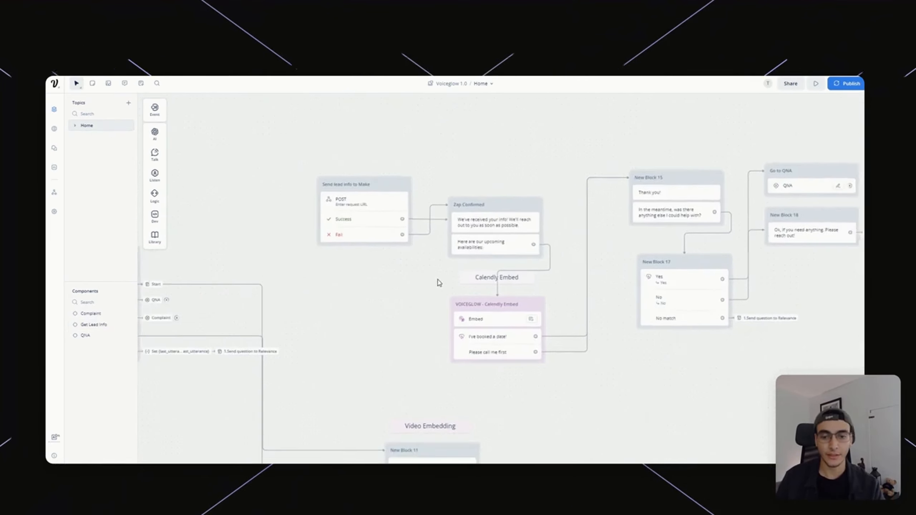
scroll(707, 351, right, 5)
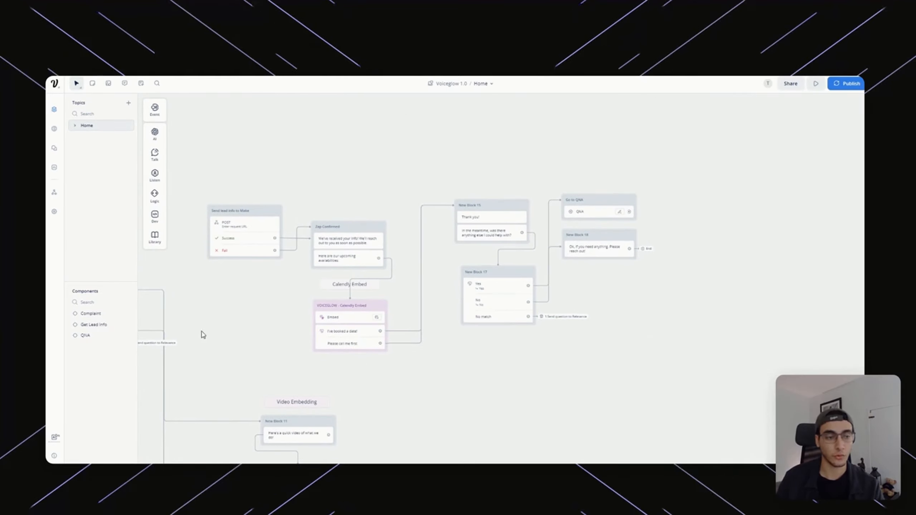
drag(203, 335, 271, 368)
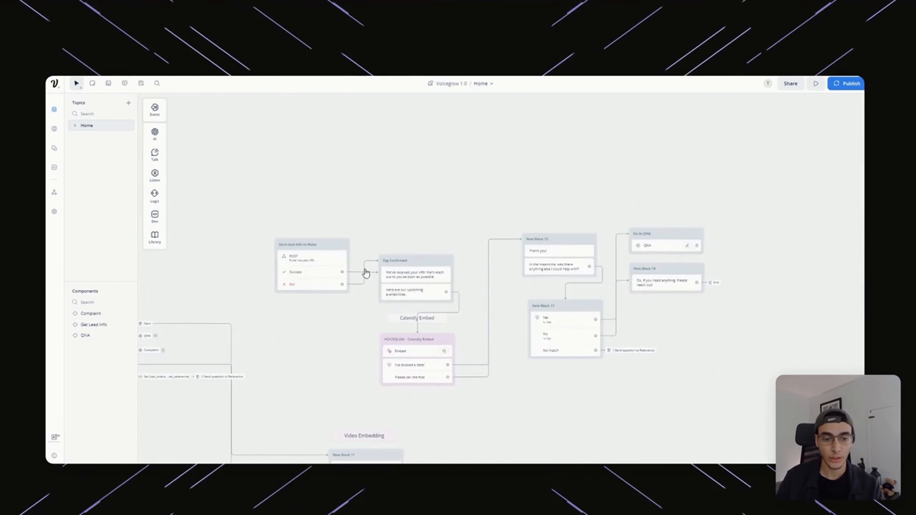
scroll(366, 273, up, 3)
click(299, 260)
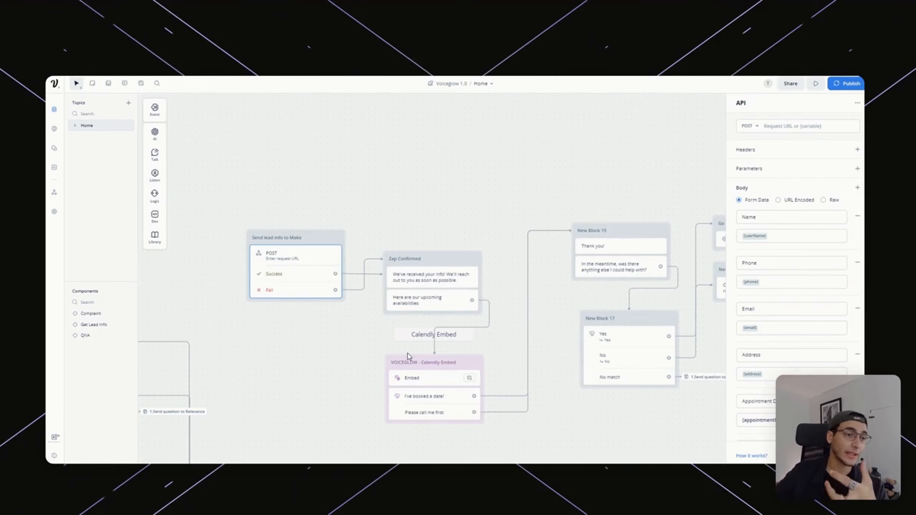
click(348, 337)
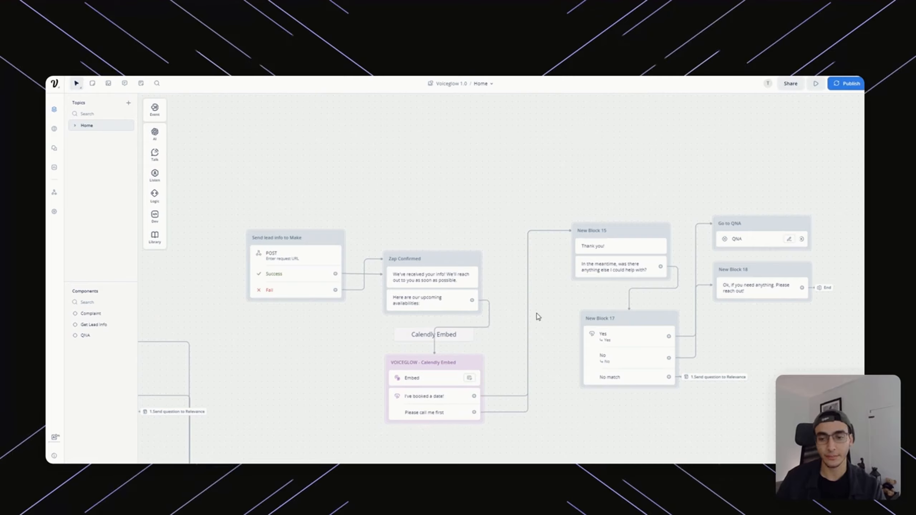
Look over the Home flow's Calendly embed, its follow-up question blocks and the Video Embedding section.
drag(536, 317, 392, 272)
scroll(393, 271, up, 3)
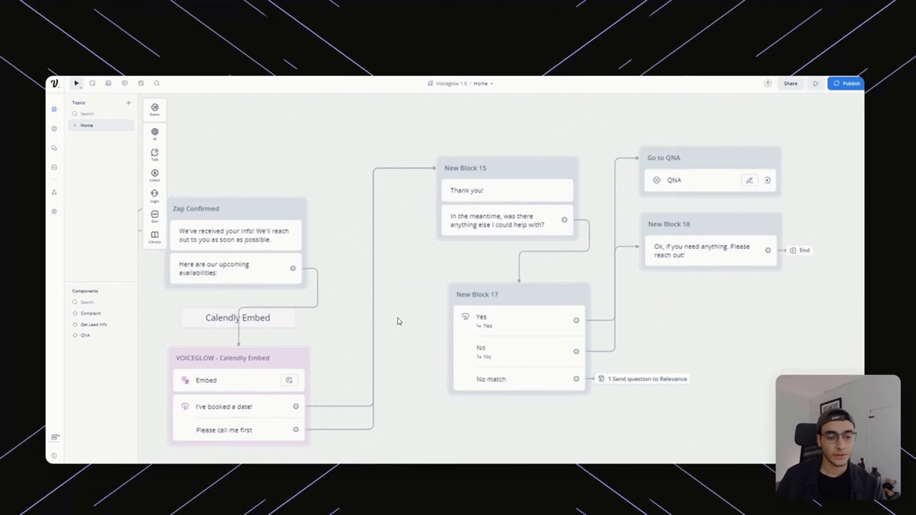
scroll(469, 267, down, 2)
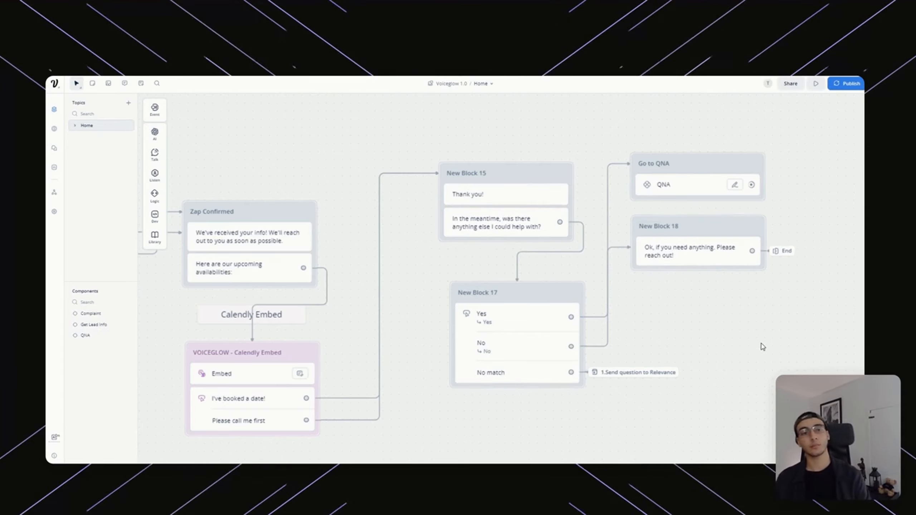
scroll(419, 313, down, 5)
drag(437, 401, 624, 279)
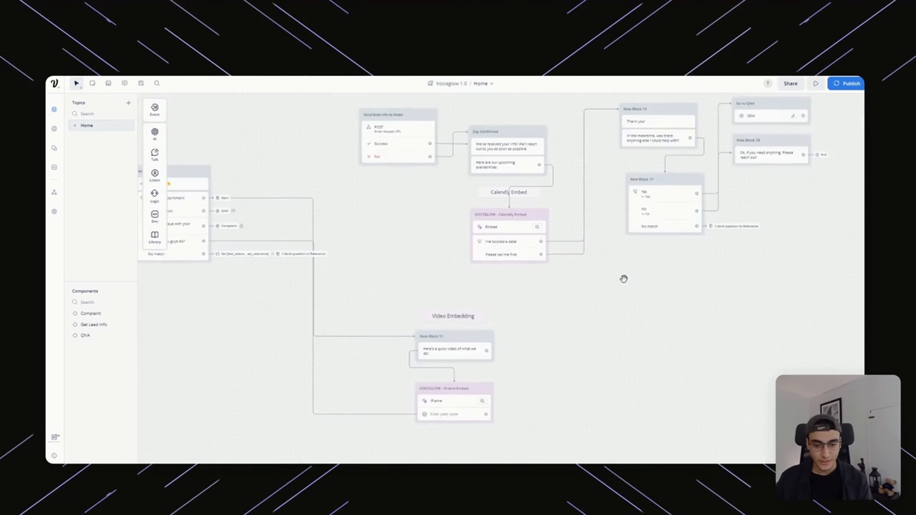
scroll(624, 278, down, 3)
drag(307, 383, 371, 393)
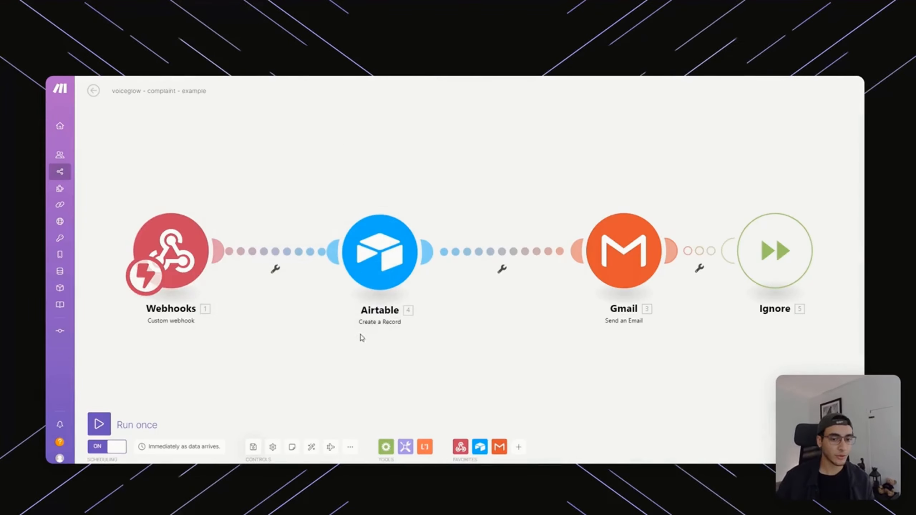
In Make's complaint example scenario, inspect the custom webhook settings of the Webhooks module and close them.
click(193, 248)
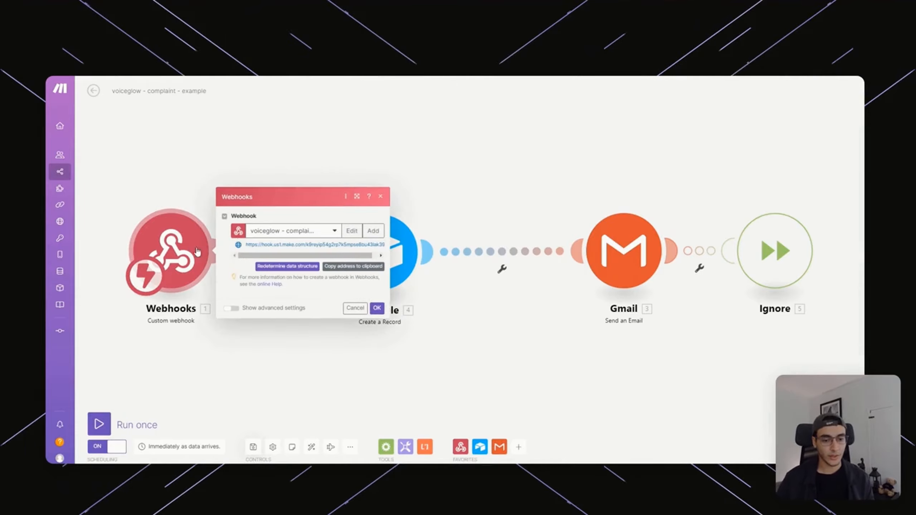
click(455, 330)
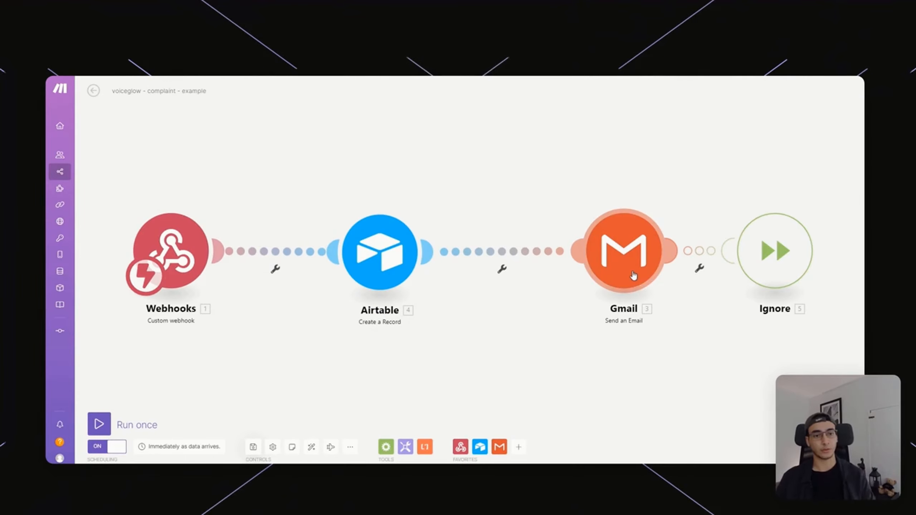